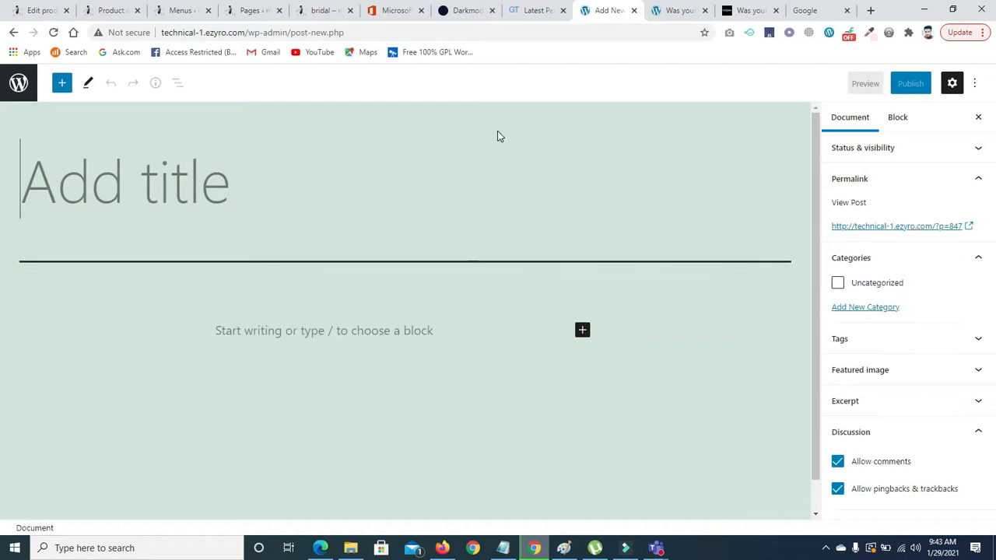
- Open The News story about Nick Jonas's two songs reaching one billion audience spins on iHeartRadio and copy its headline
left_click(741, 7)
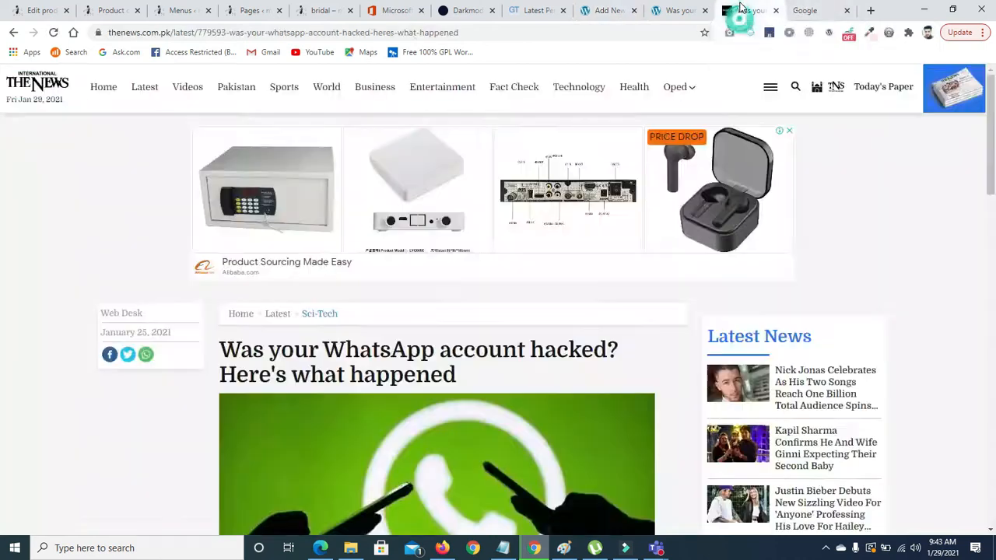
scroll(967, 158, "down", 2)
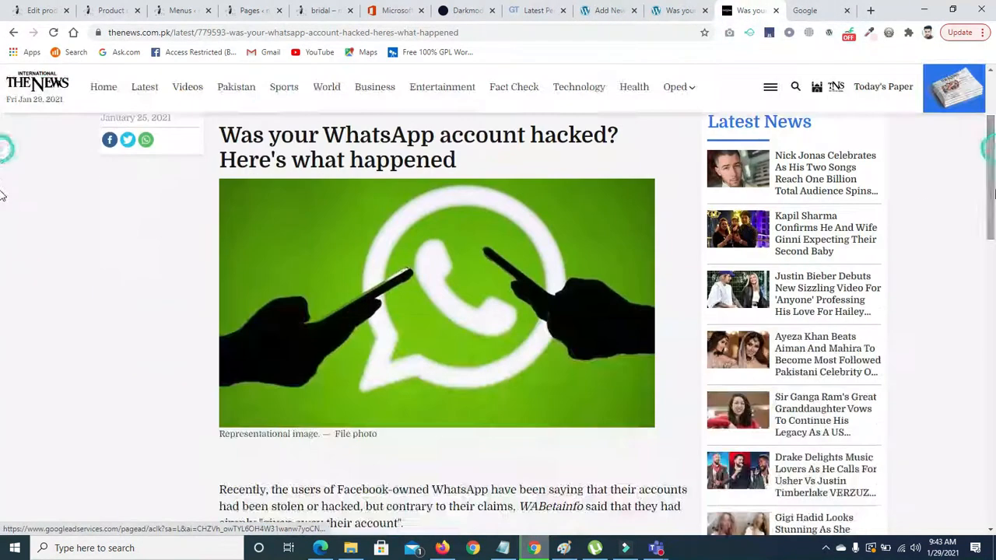
left_click(795, 160)
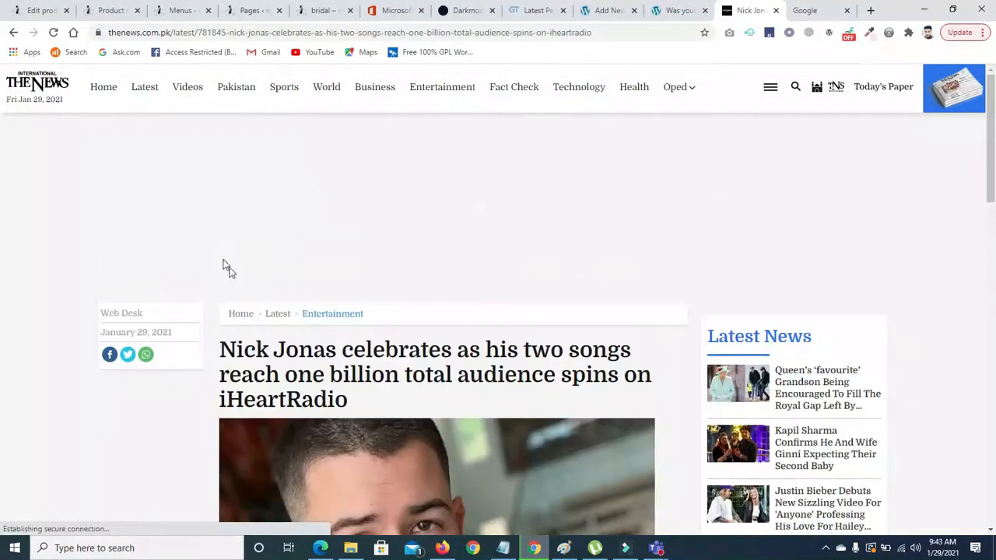
left_click_drag(222, 345, 366, 397)
key("ctrl+c")
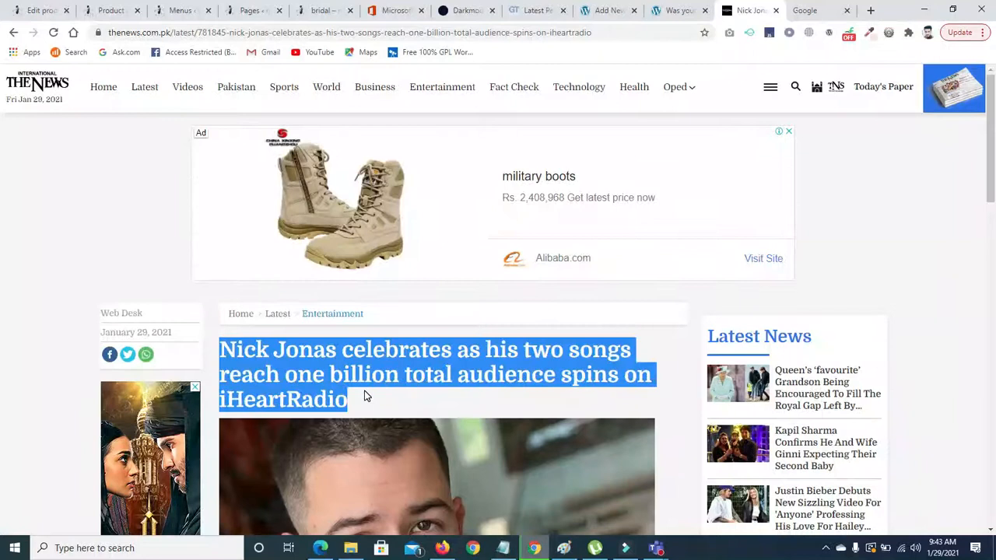
- Switch to the Microsoft Teams channel meeting and share the screen with the participants
left_click(662, 14)
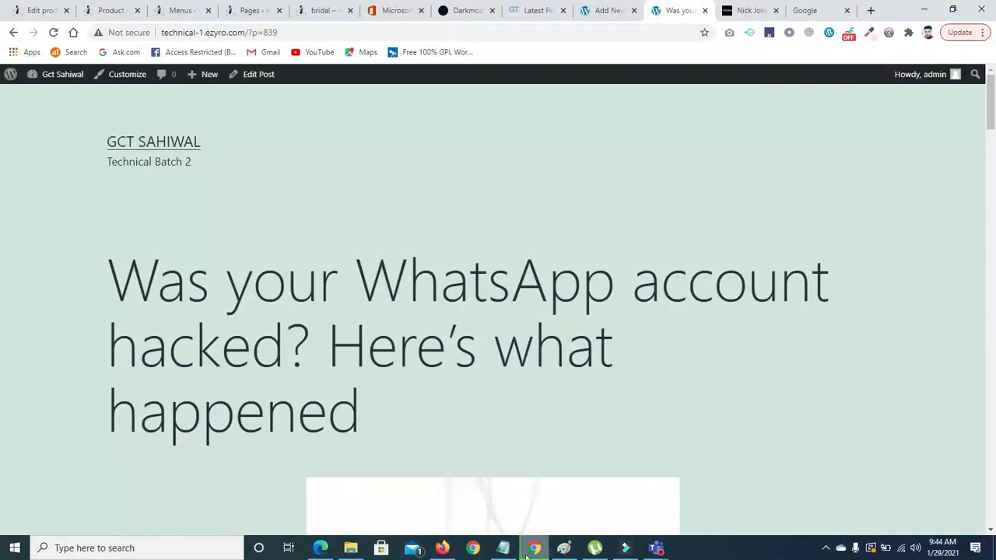
mouse_move(656, 548)
left_click(648, 497)
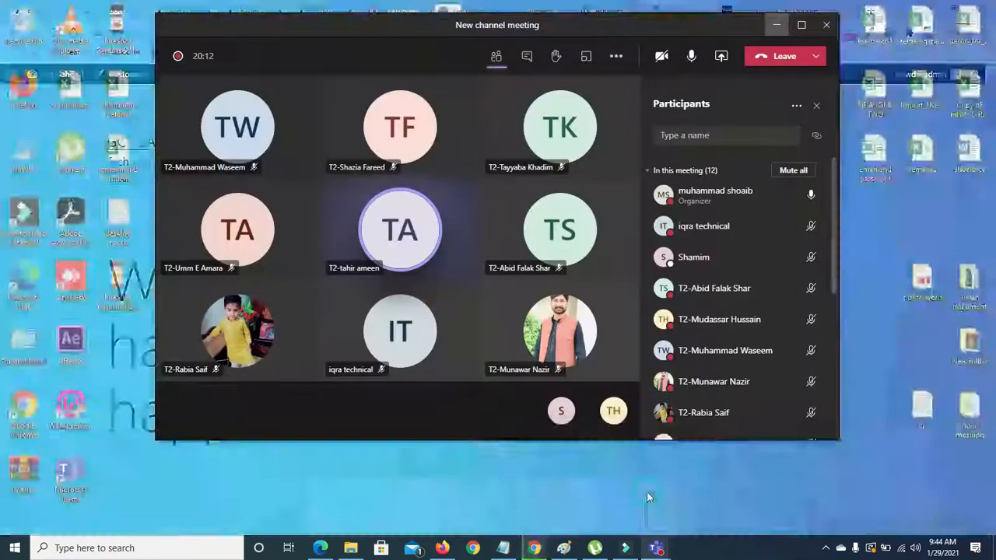
left_click(721, 58)
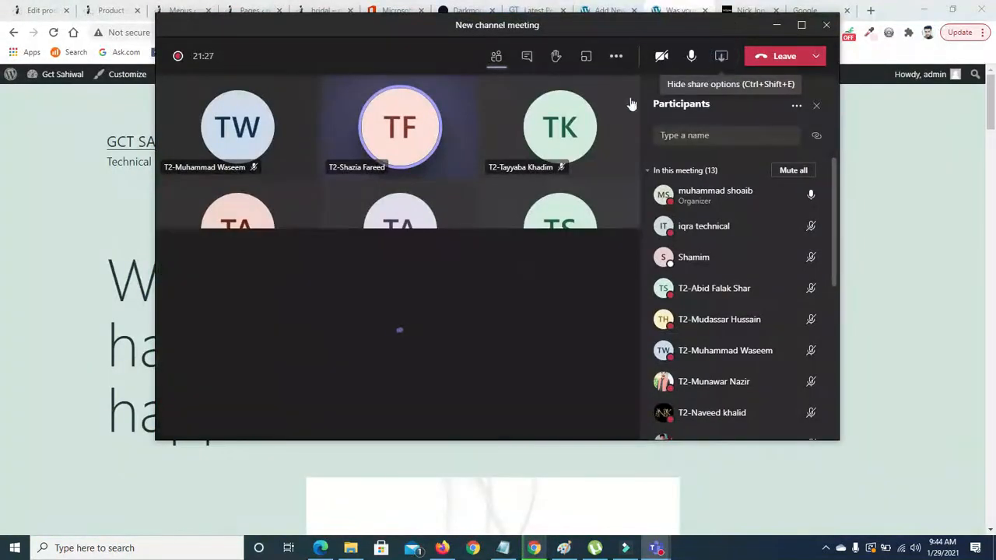
left_click(232, 303)
left_click(469, 159)
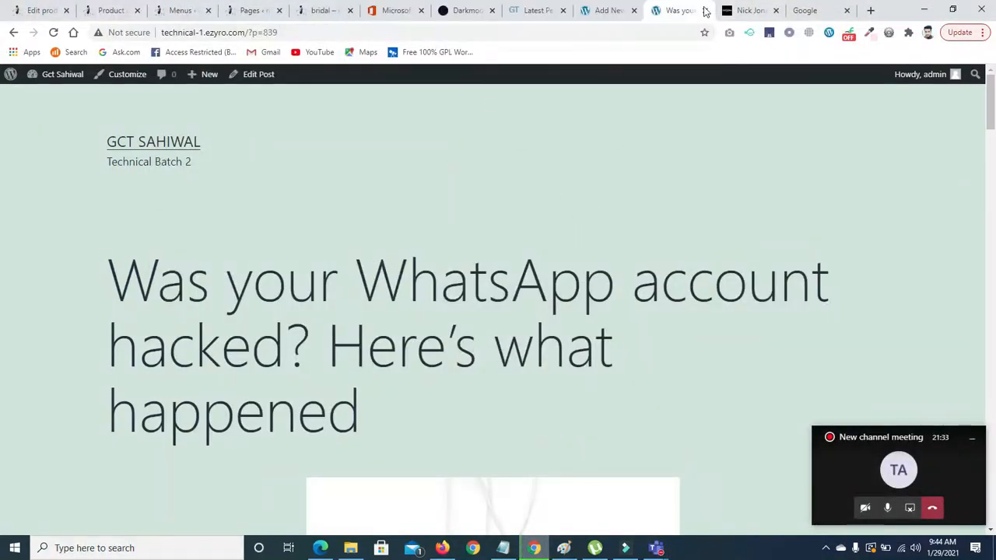
- Title the new WordPress post with the copied headline "Nick Jonas celebrates as his two songs reach one billion total audience spins on iHeartRadio"
left_click(747, 10)
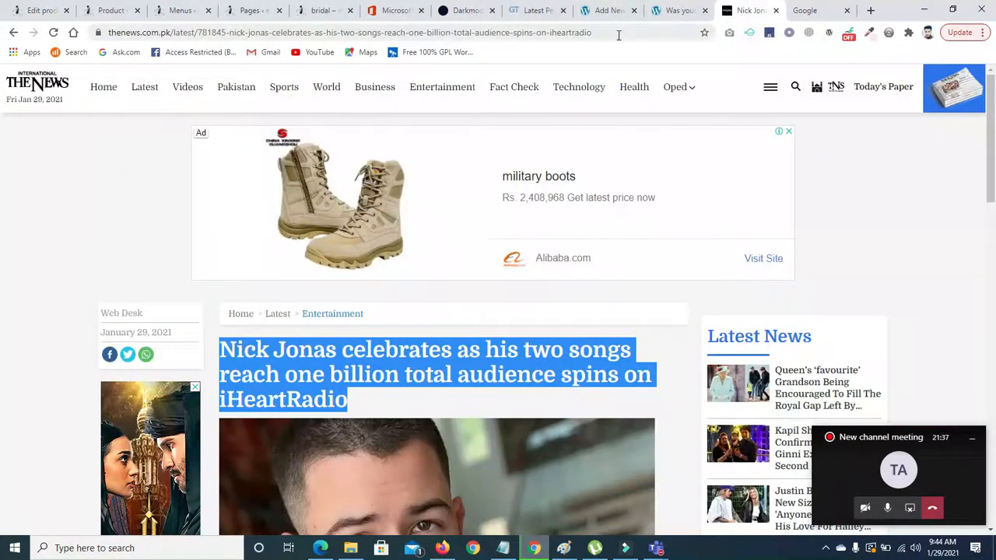
left_click(593, 13)
left_click(327, 218)
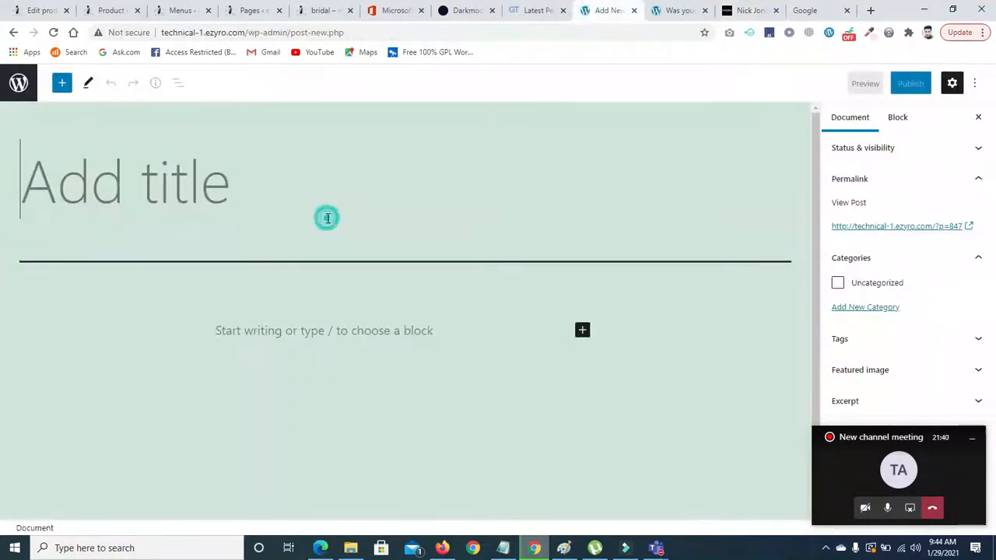
key("ctrl+v")
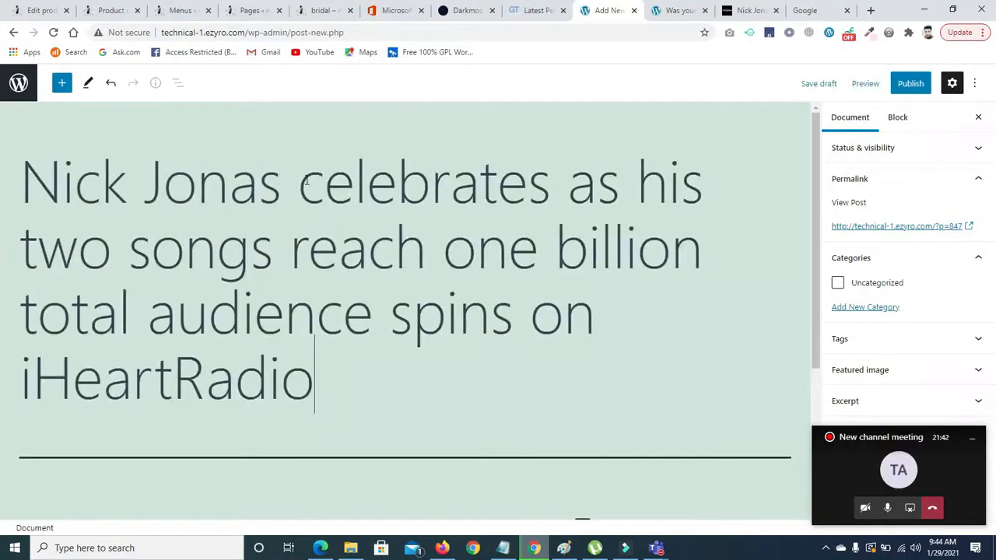
- Publish the Nick Jonas post and dismiss the publishing summary
left_click(912, 83)
left_click(873, 85)
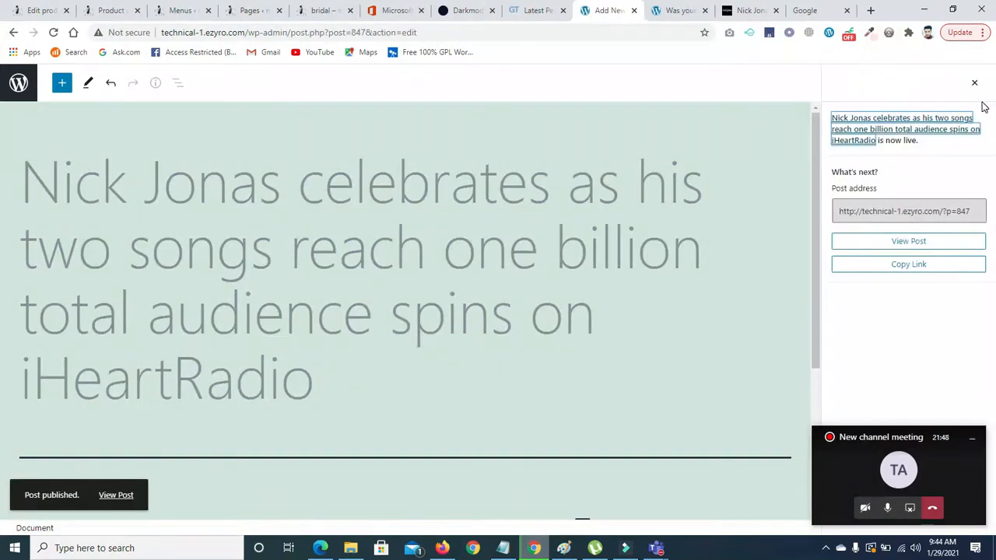
left_click(976, 85)
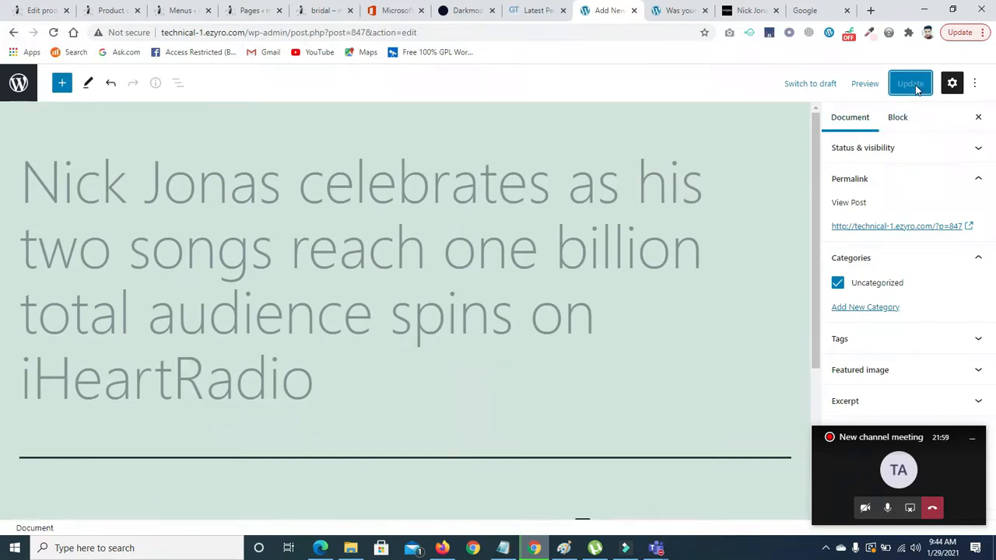
- Return to the list of all posts and reload it to check for the newly published post
left_click(14, 33)
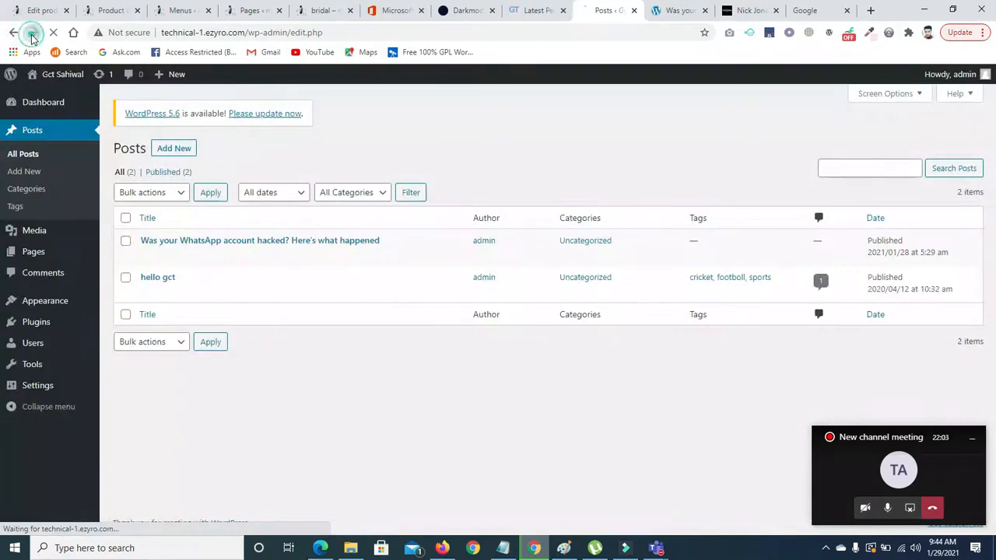
left_click(31, 34)
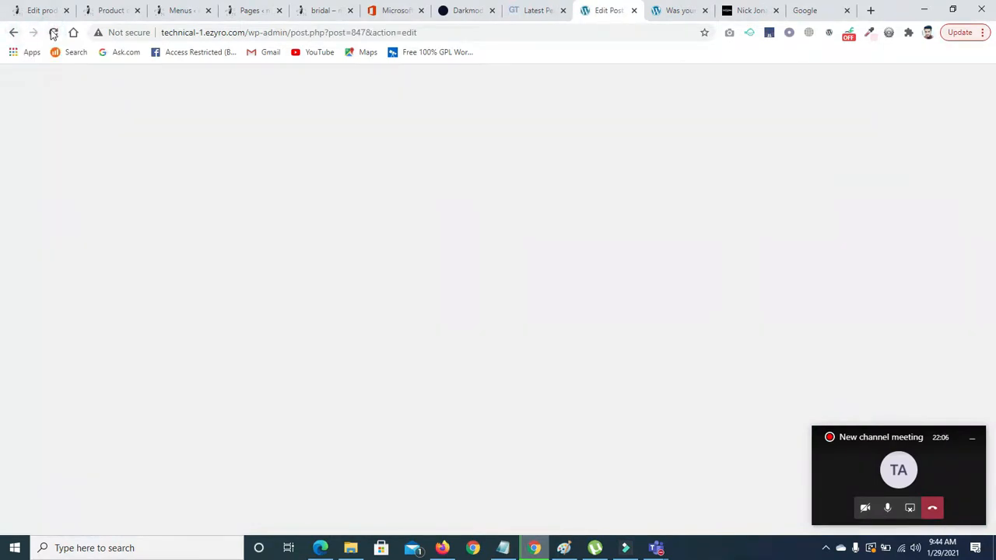
left_click(52, 33)
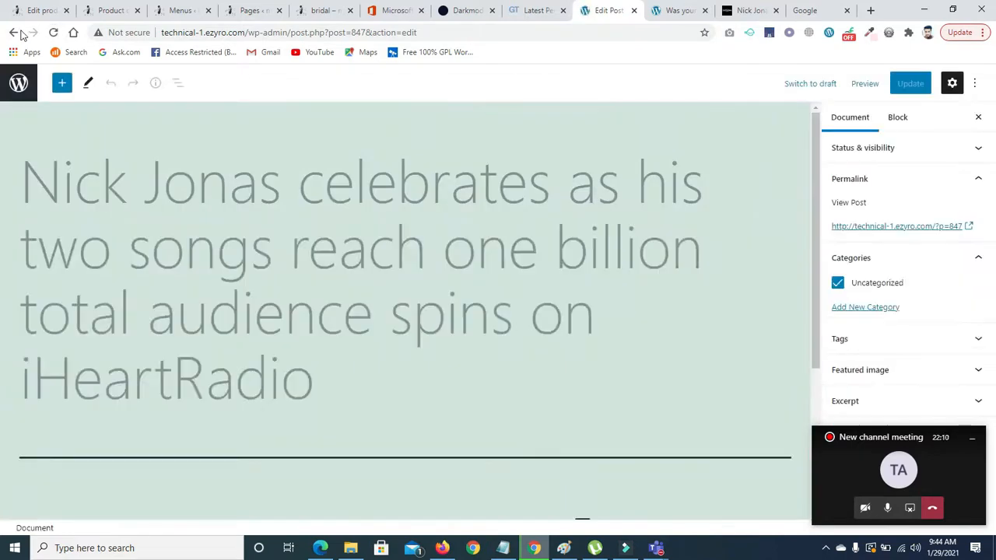
left_click(13, 33)
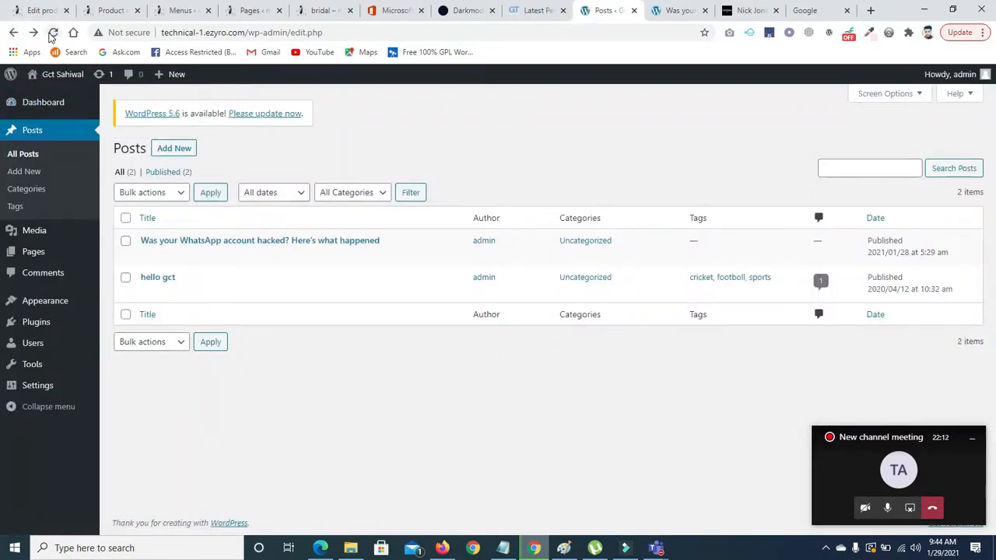
left_click(53, 33)
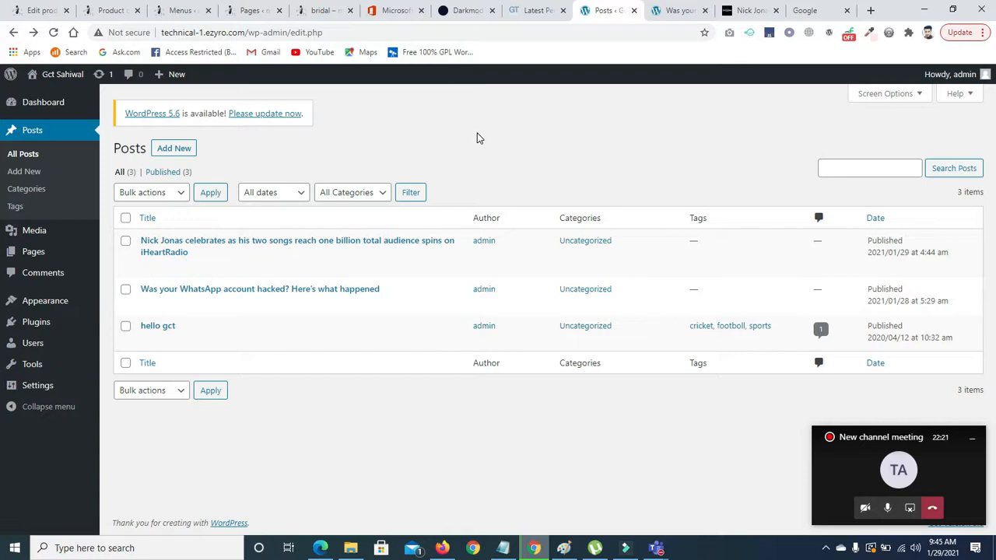
- Move the "hello gct" post to the trash
mouse_move(187, 270)
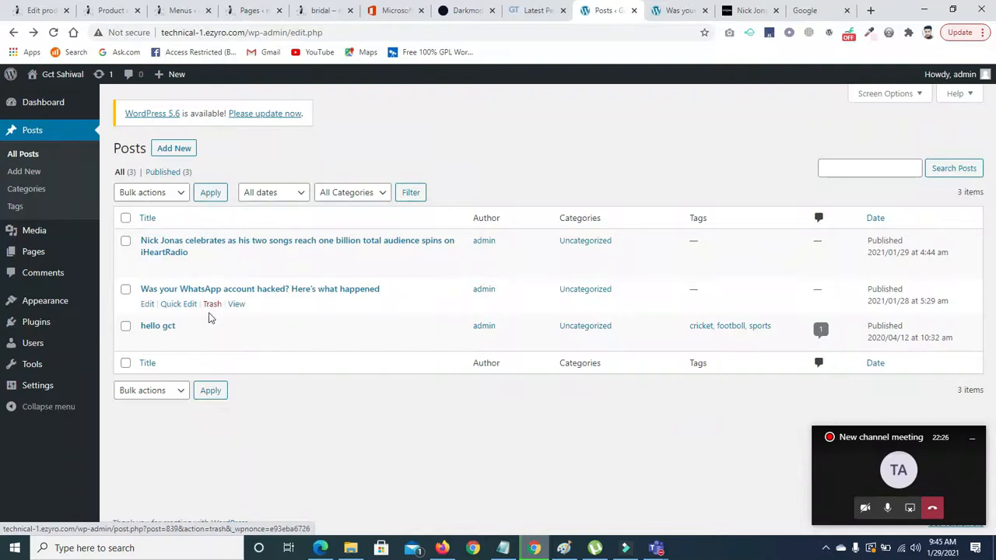
left_click(211, 341)
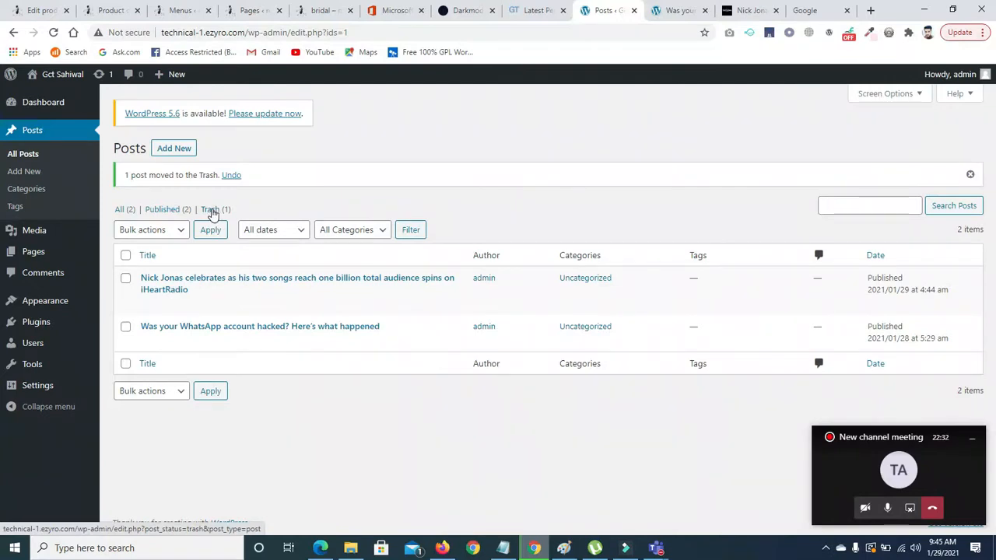
- Restore the "hello gct" post from the trash and go back to the list of all posts
left_click(211, 211)
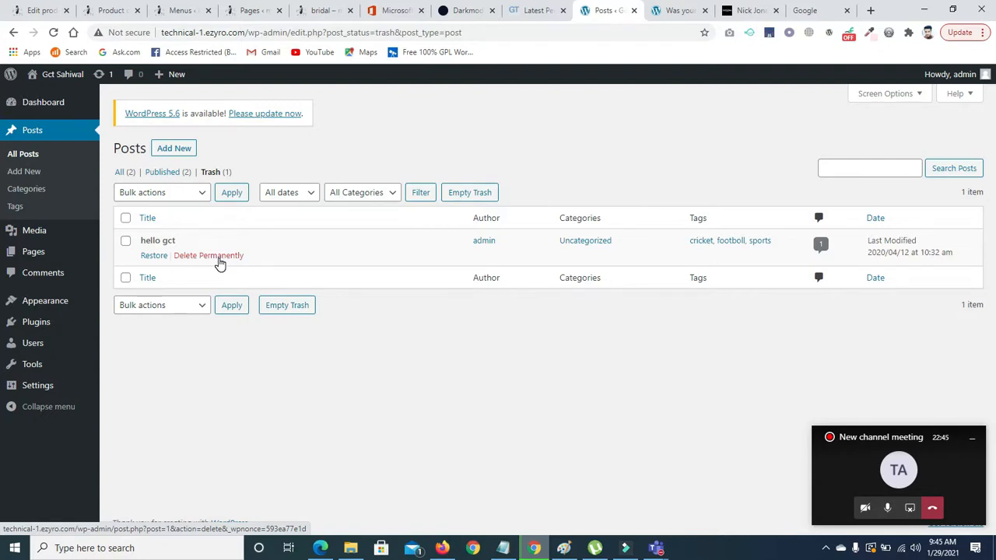
left_click(120, 173)
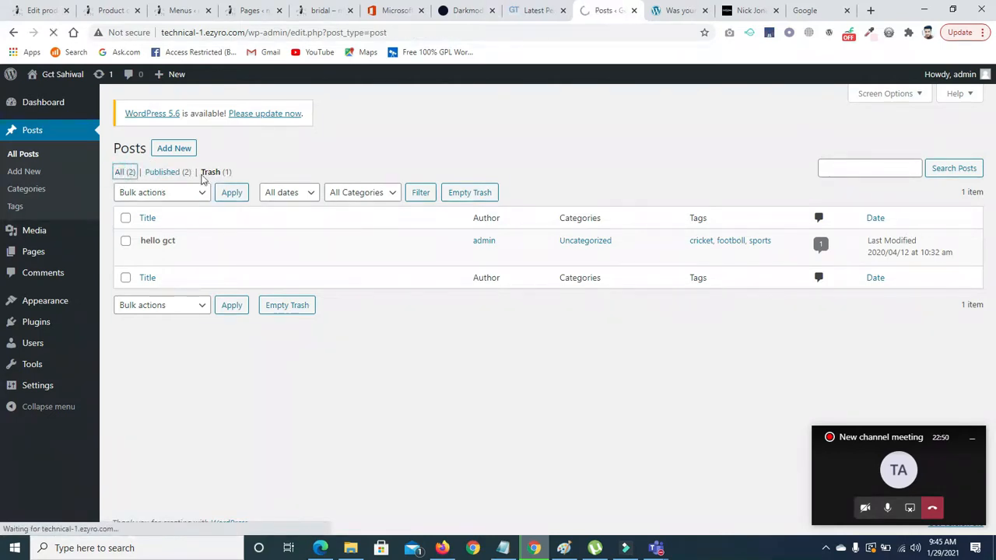
left_click(209, 172)
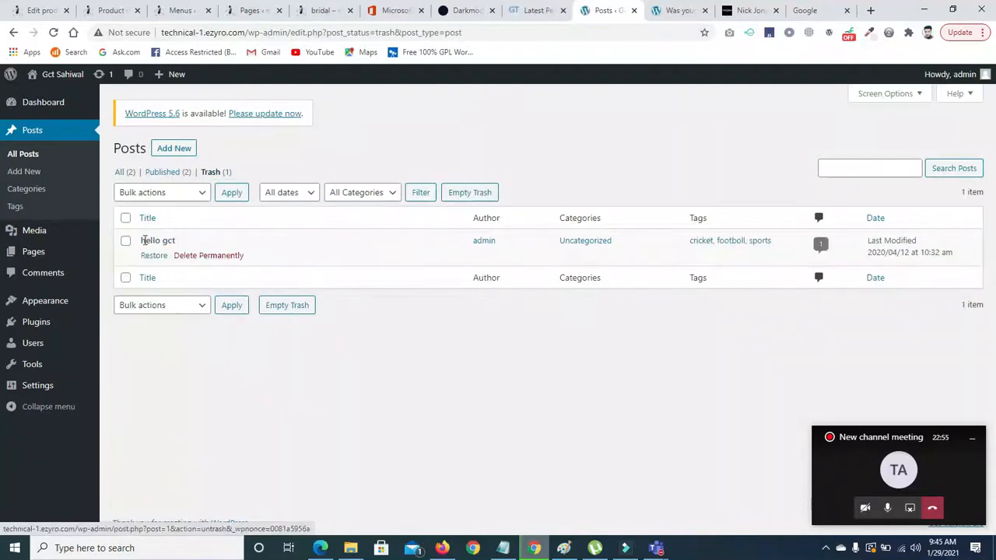
left_click(152, 256)
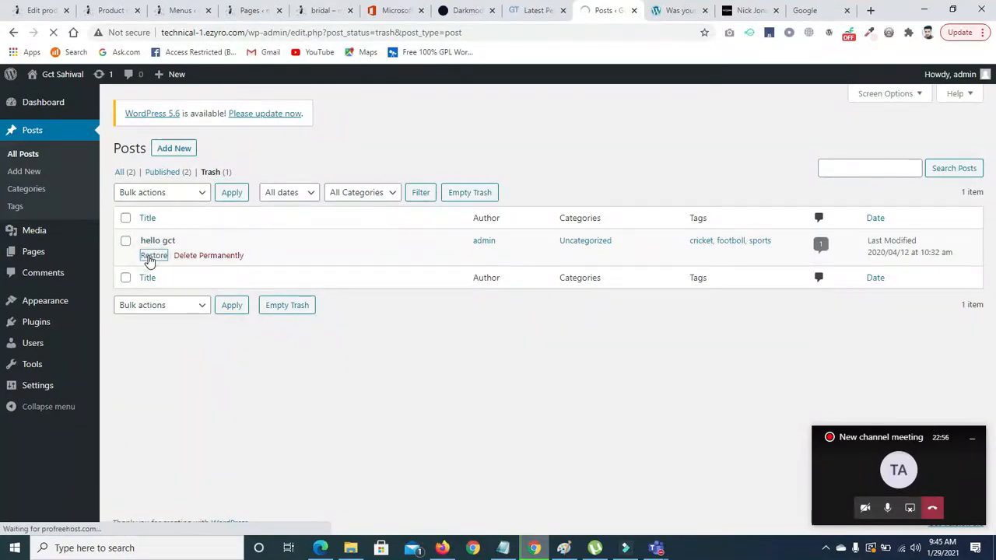
left_click(121, 210)
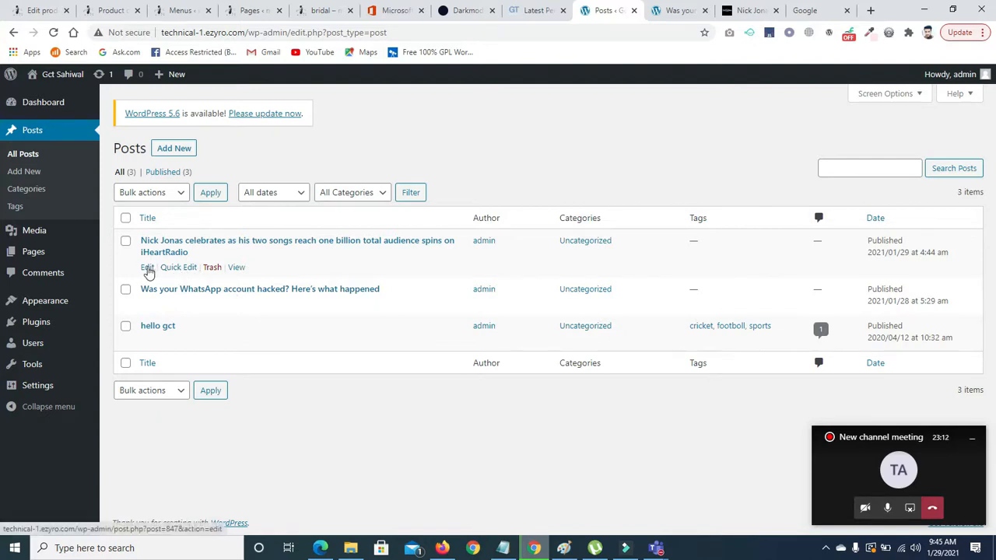
- Start another new post and copy the headline of The News story about Sir Ganga Ram's great granddaughter
left_click(174, 149)
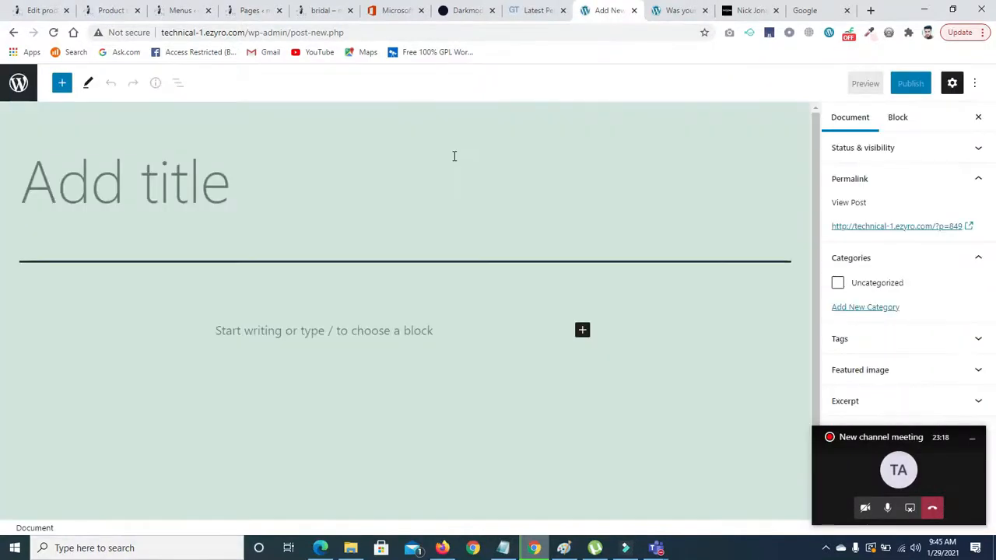
left_click(744, 9)
scroll(1, 187, "down", 5)
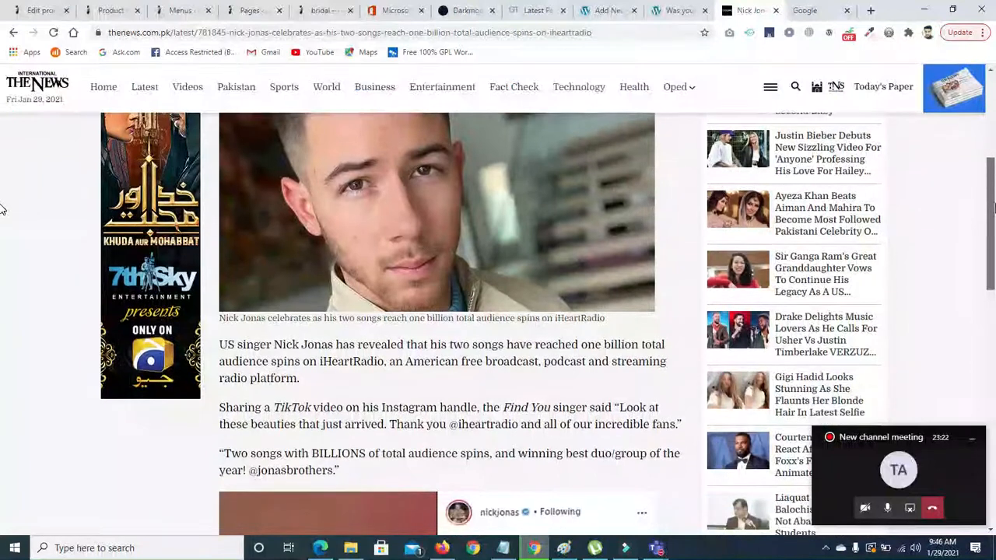
left_click(778, 280)
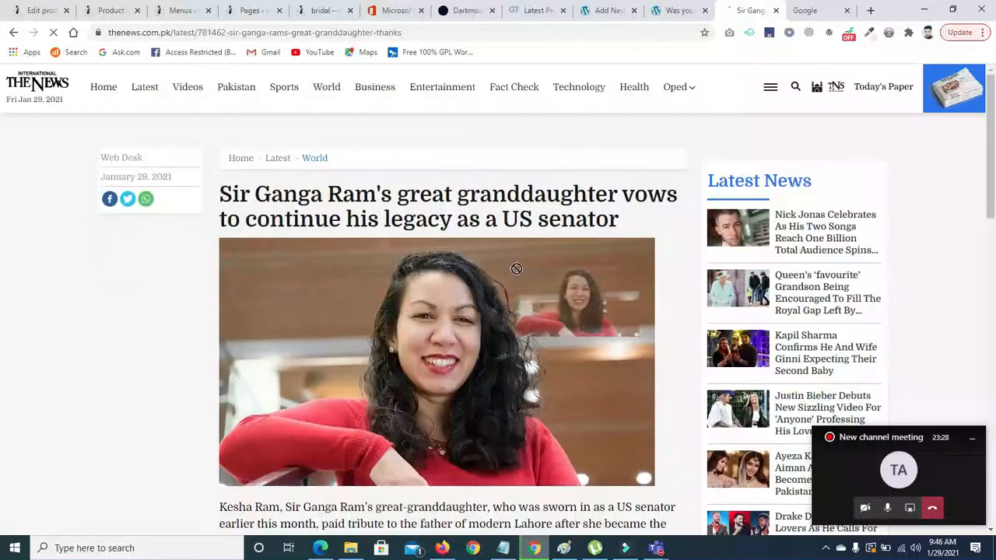
left_click_drag(647, 221, 223, 196)
key("ctrl+c")
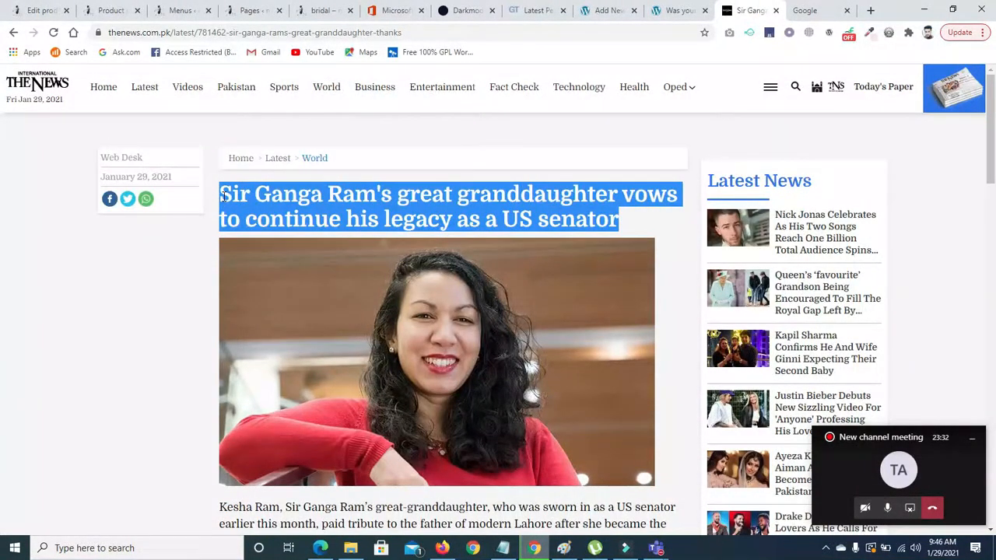
- Title the new post with the copied headline "Sir Ganga Ram's great granddaughter vows to continue his legacy as a US senator"
left_click(682, 11)
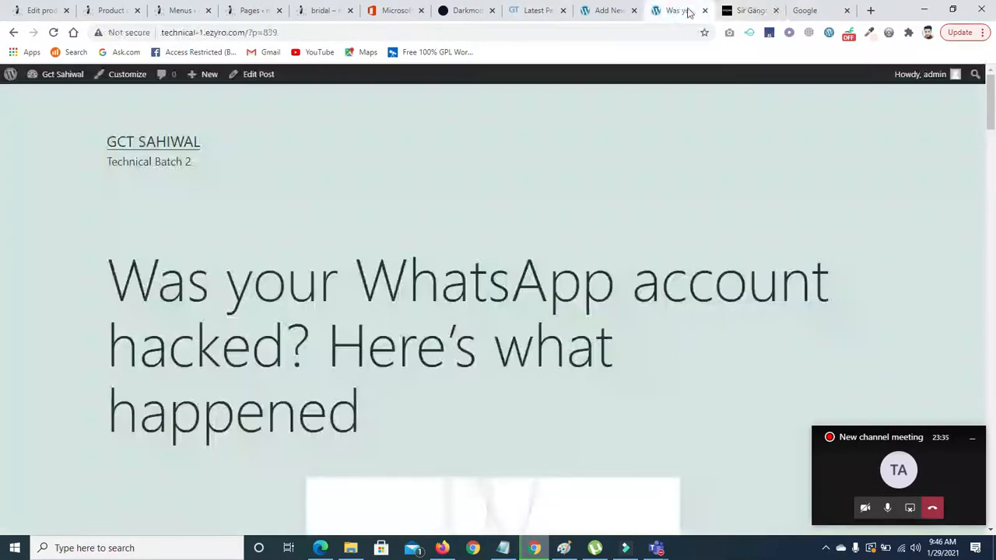
left_click(593, 11)
left_click(296, 207)
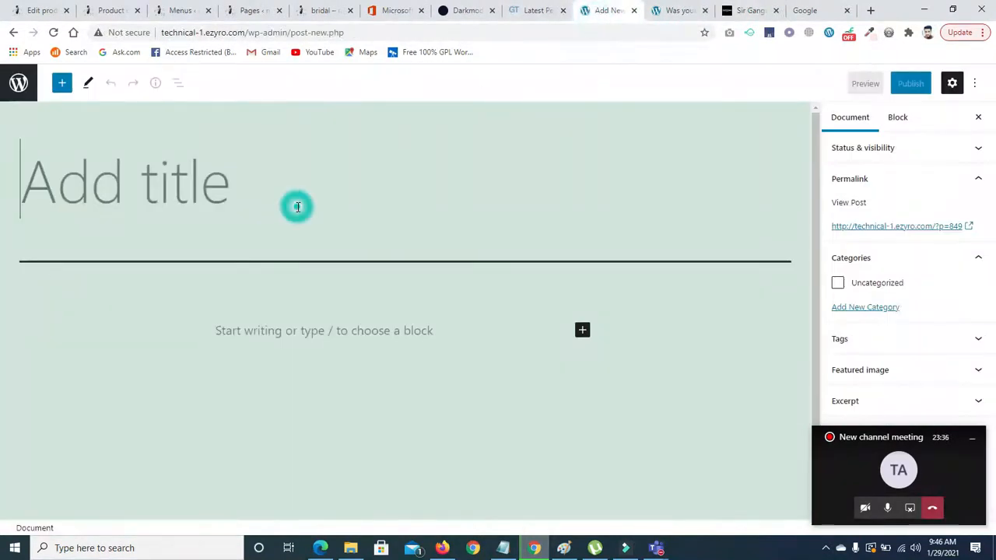
key("ctrl+v")
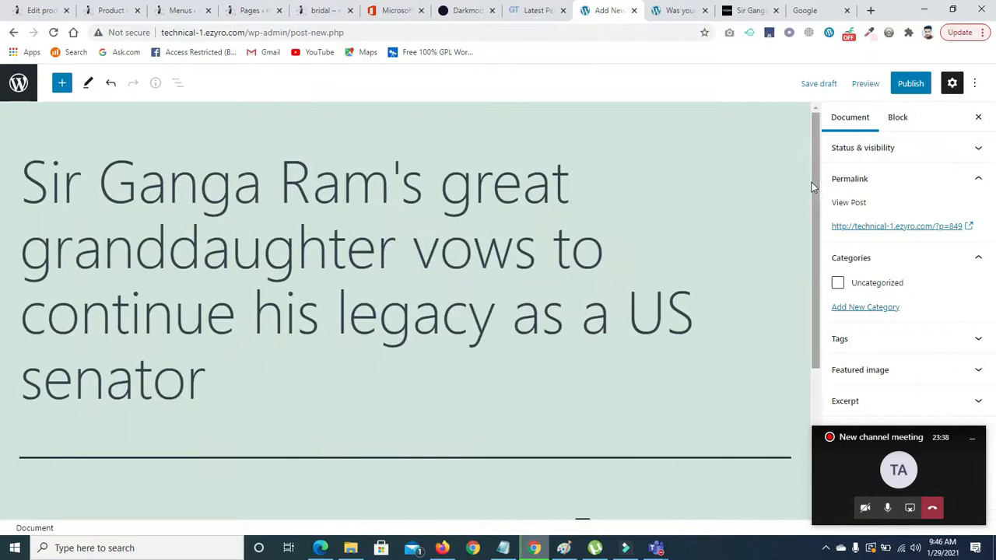
- Set the speaker picture accessories-speaker-product.jpg from the media library as the post's featured image
left_click_drag(814, 183, 789, 322)
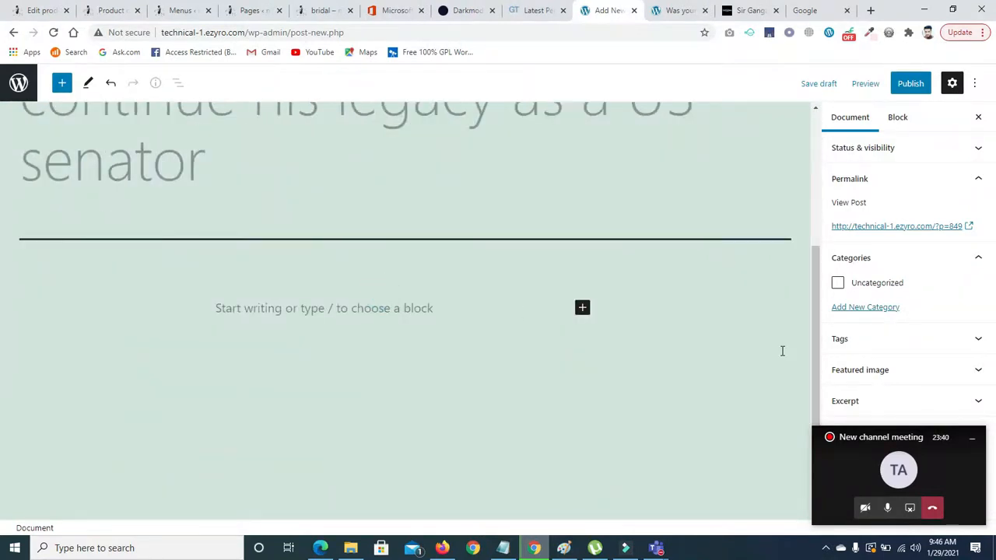
left_click_drag(907, 438, 904, 510)
left_click(978, 371)
left_click(905, 414)
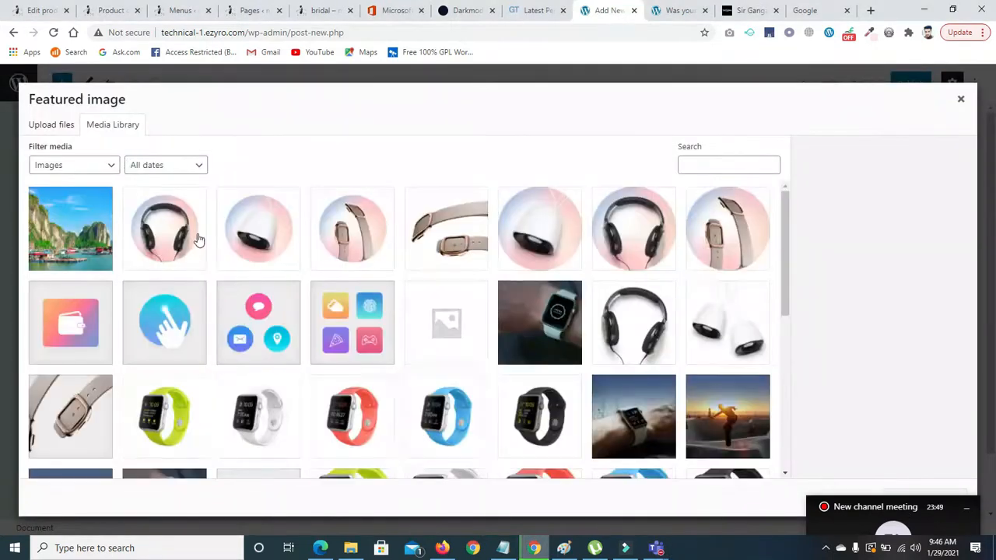
left_click(277, 251)
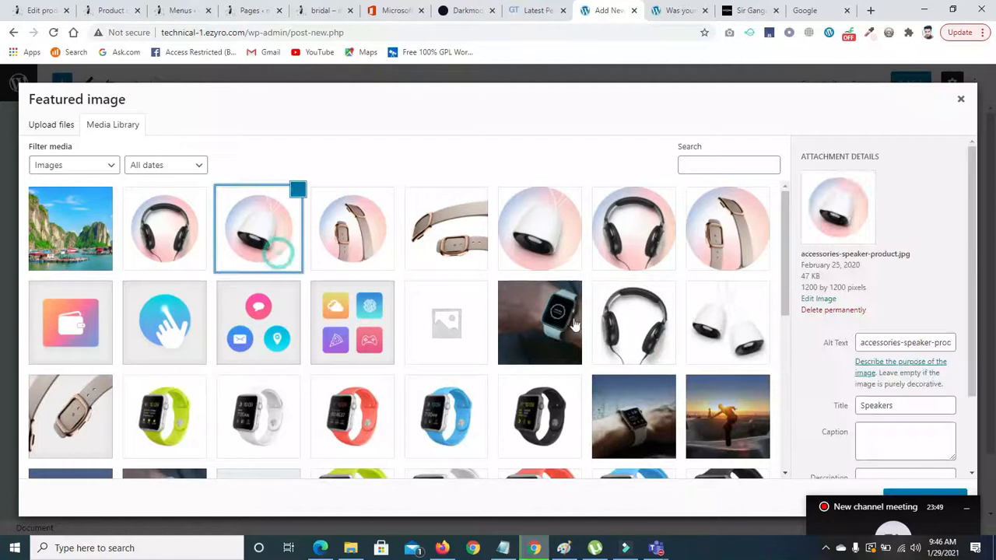
left_click(897, 496)
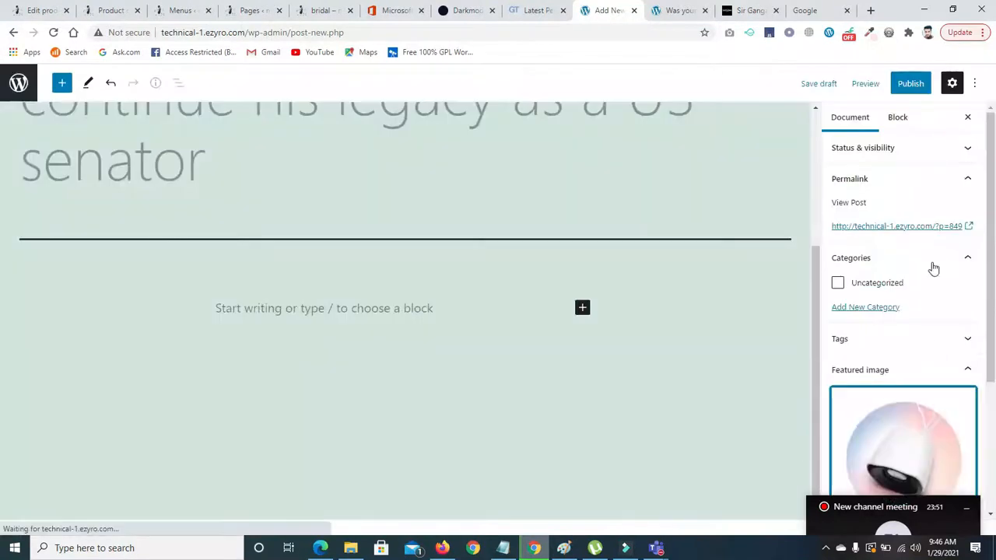
- Publish the post and go back to the refreshed list of all posts
left_click(914, 84)
left_click(837, 83)
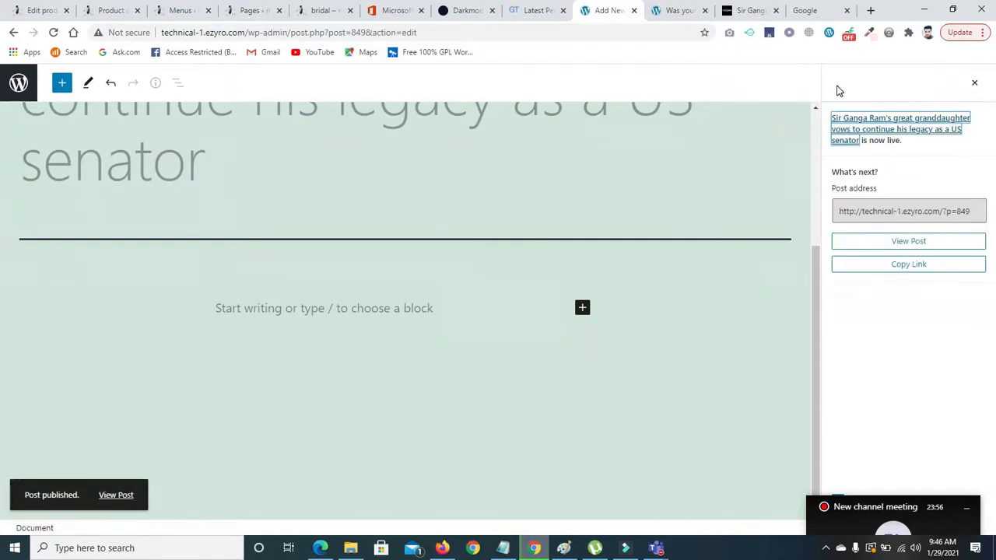
left_click(973, 83)
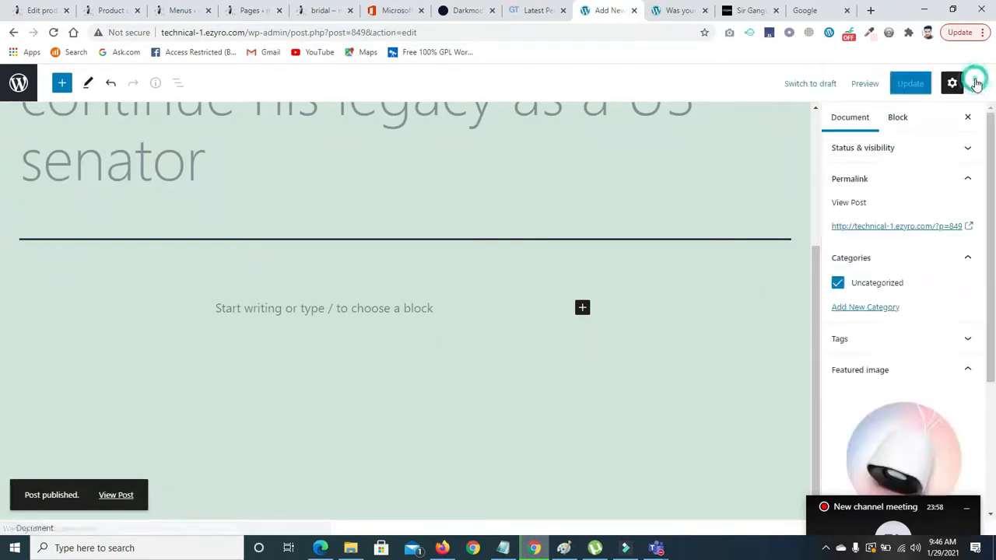
left_click(12, 33)
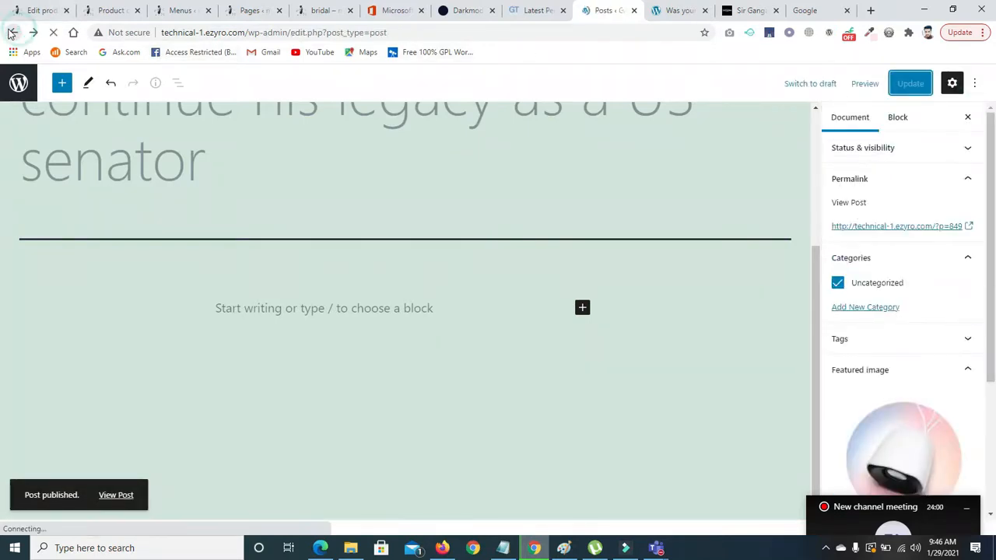
left_click(53, 34)
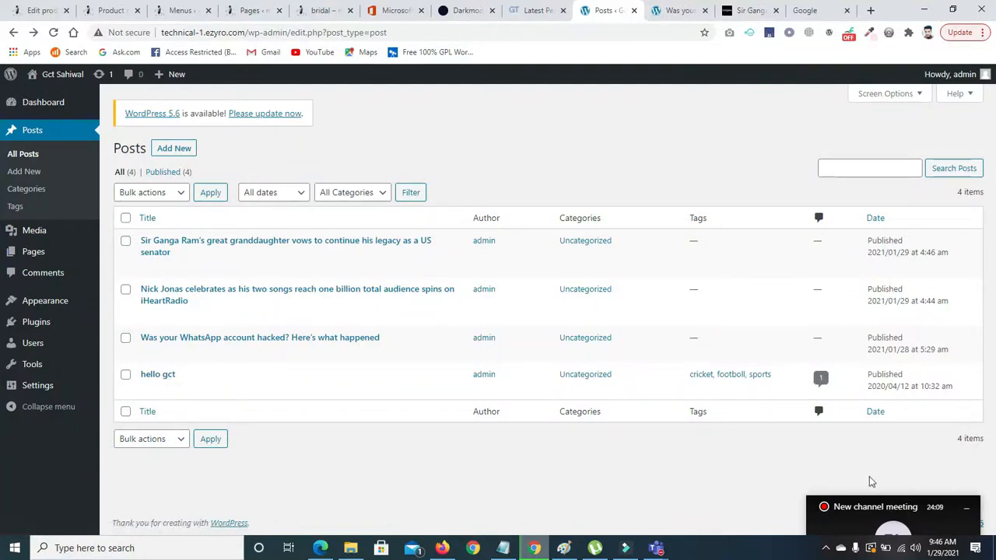
left_click_drag(878, 513, 897, 447)
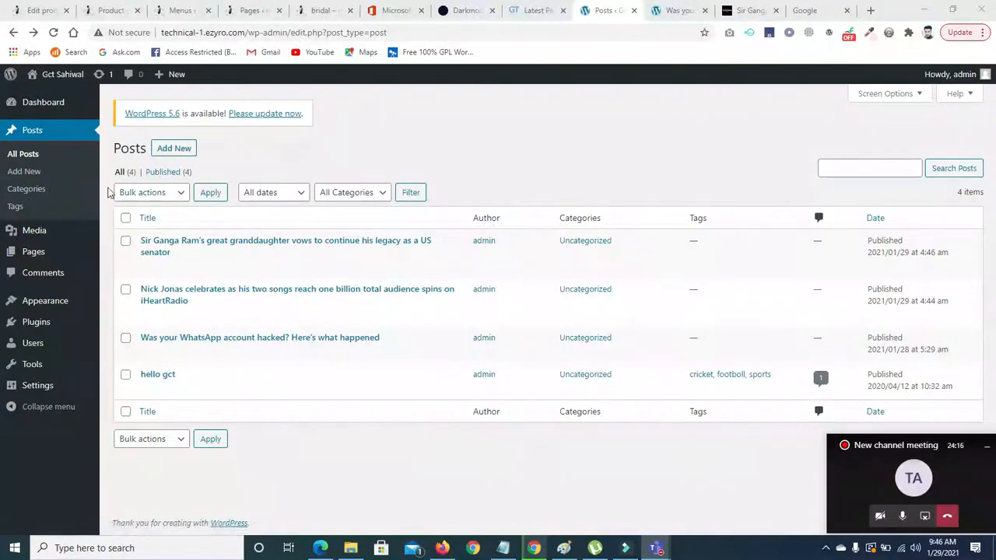
- Go to the post categories and enter "Website" as the name of a new category
left_click(22, 190)
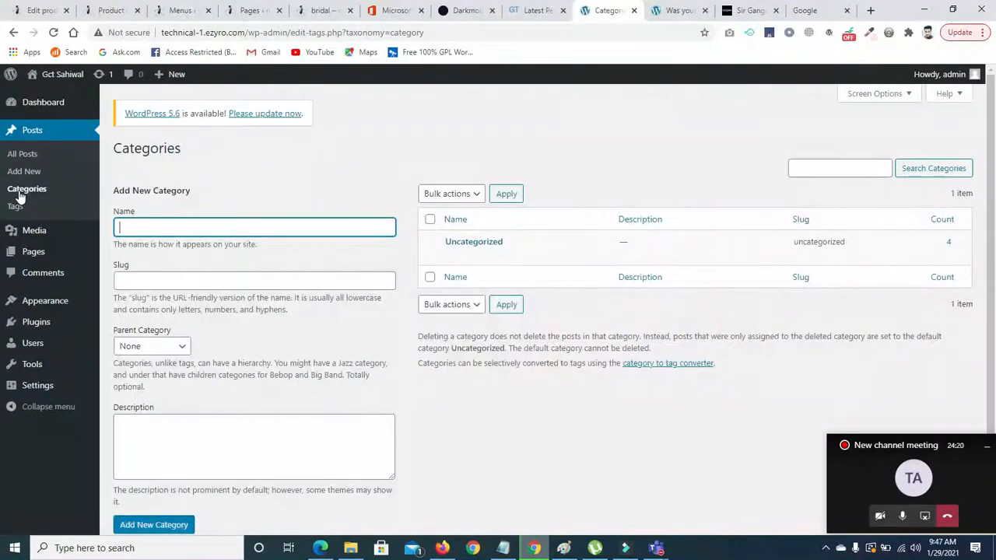
left_click(154, 225)
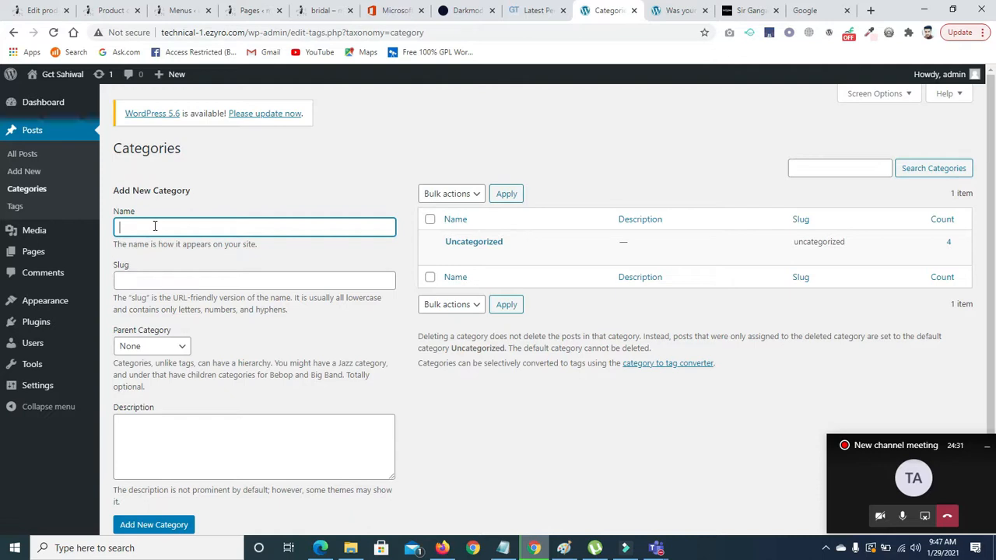
type("fot")
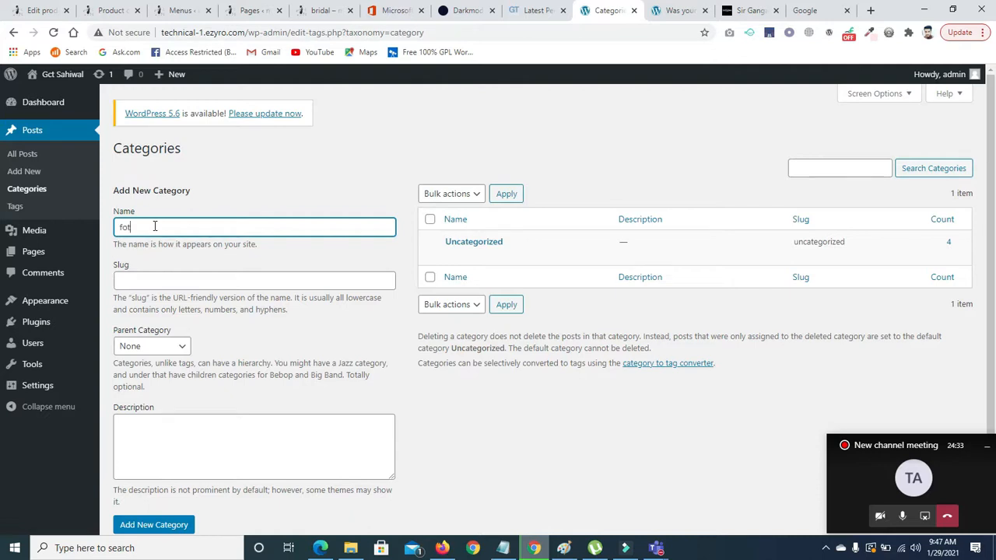
key("BackSpace")
key("BackSpace")
type("bsite")
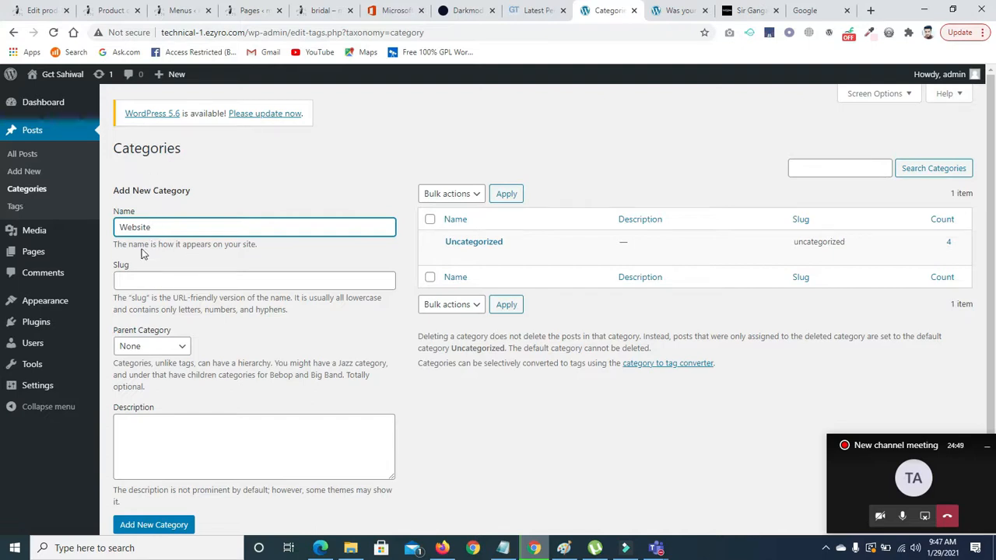
left_click(123, 287)
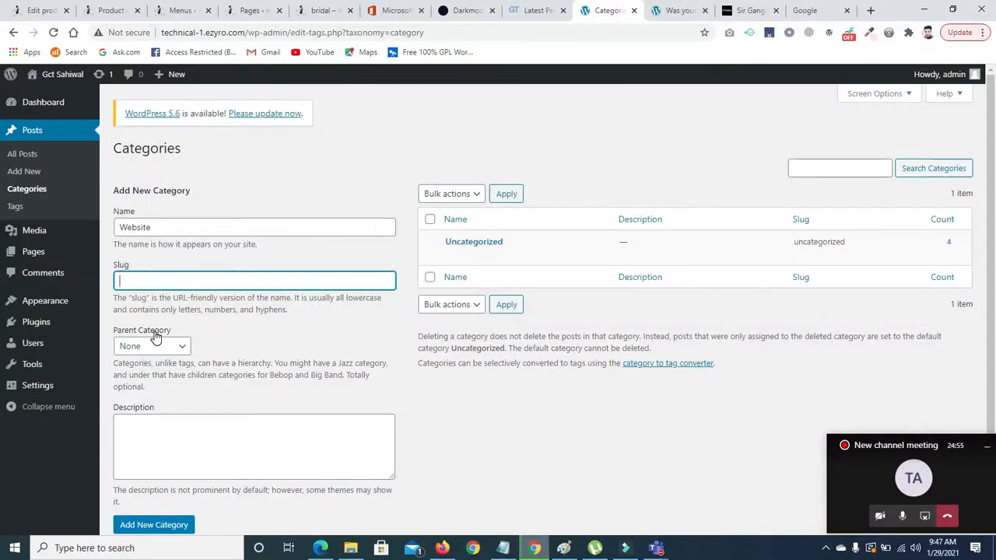
- Replace the new category's name with "html css technology"
left_click(161, 228)
key("BackSpace")
key("BackSpace")
key("BackSpace")
key("BackSpace")
type("html css")
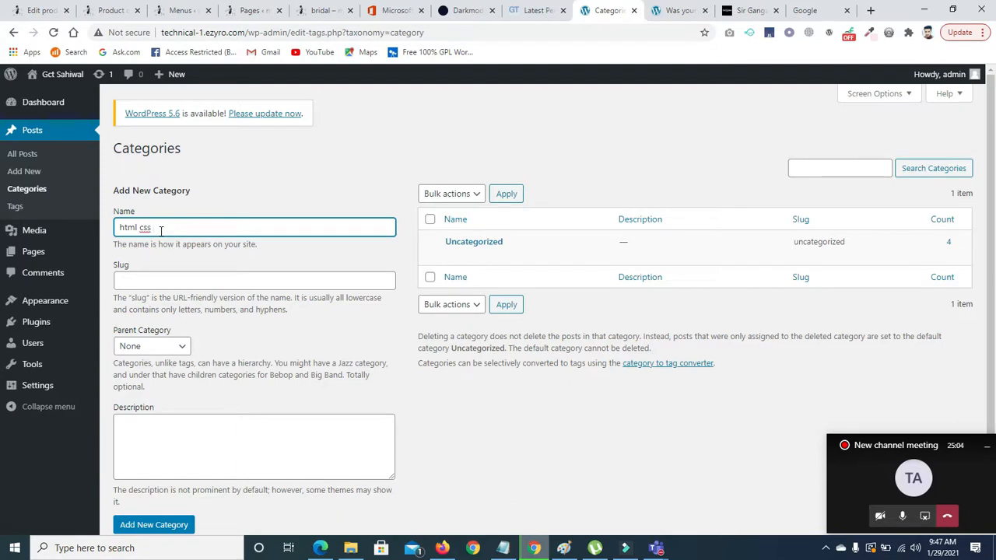
type(" technology")
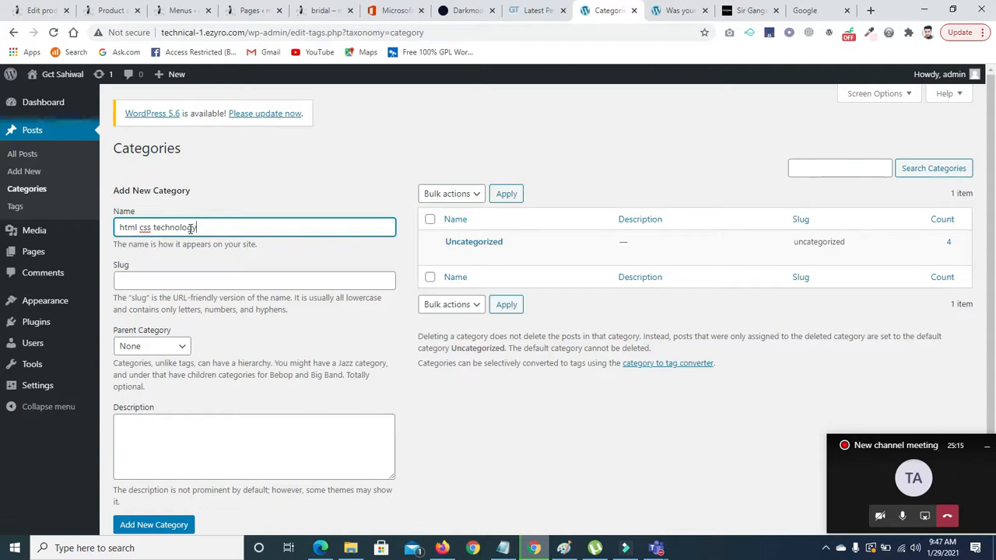
- Change "html css" in the category name to "web" so that it reads "web technology"
left_click(155, 228)
key("BackSpace")
key("BackSpace")
key("BackSpace")
key("BackSpace")
key("BackSpace")
key("BackSpace")
key("BackSpace")
key("BackSpace")
key("BackSpace")
type("web")
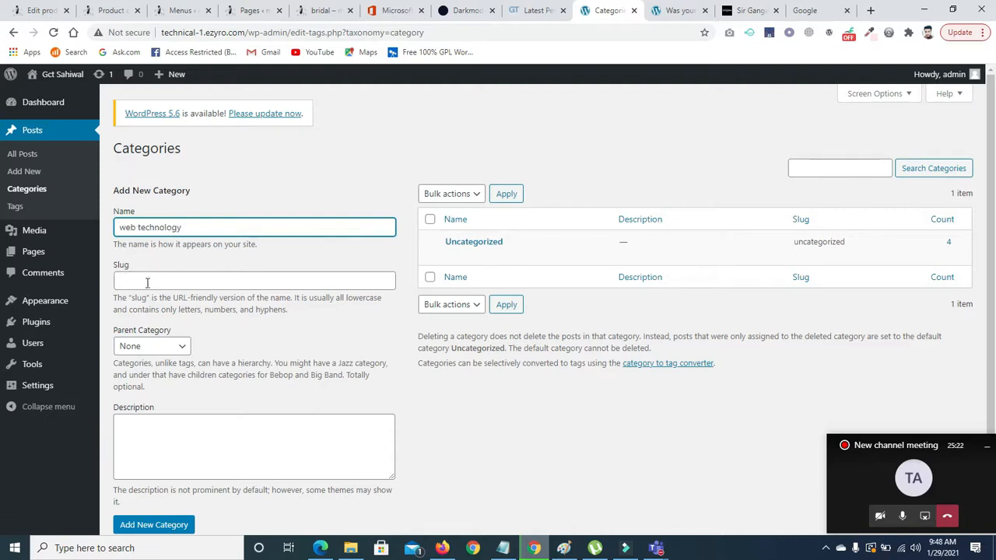
- Switch to the Teams meeting, admit the guest waiting in the lobby and minimize the meeting window
left_click(925, 481)
left_click(790, 195)
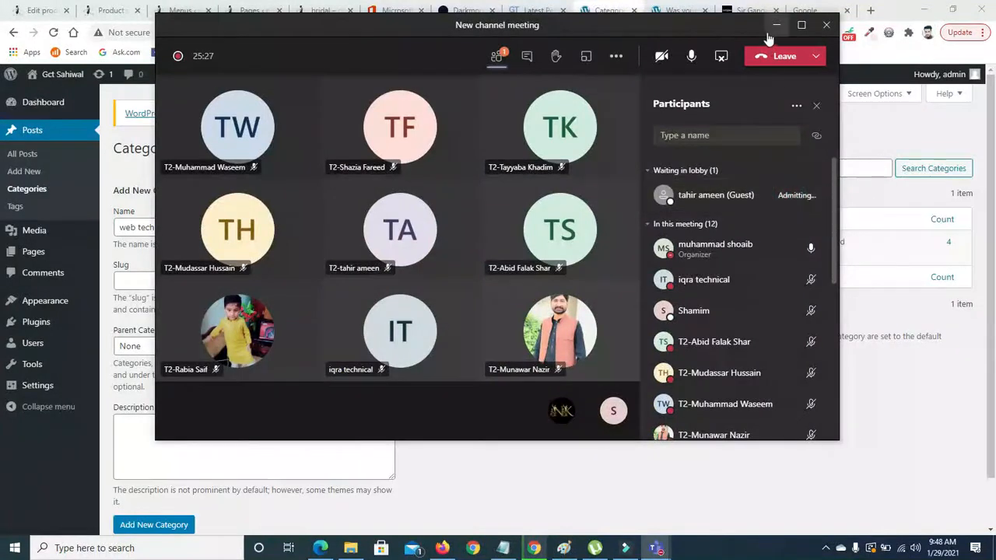
left_click(776, 25)
- Capitalise the category name to "Web technology" and add the category with parent None and no slug or description
scroll(622, 307, "down", 1)
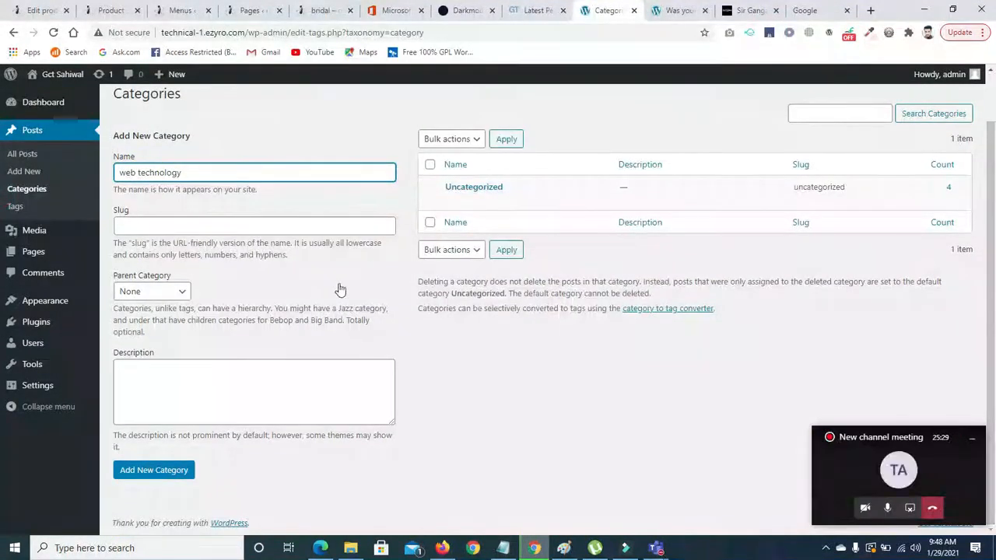
left_click(172, 291)
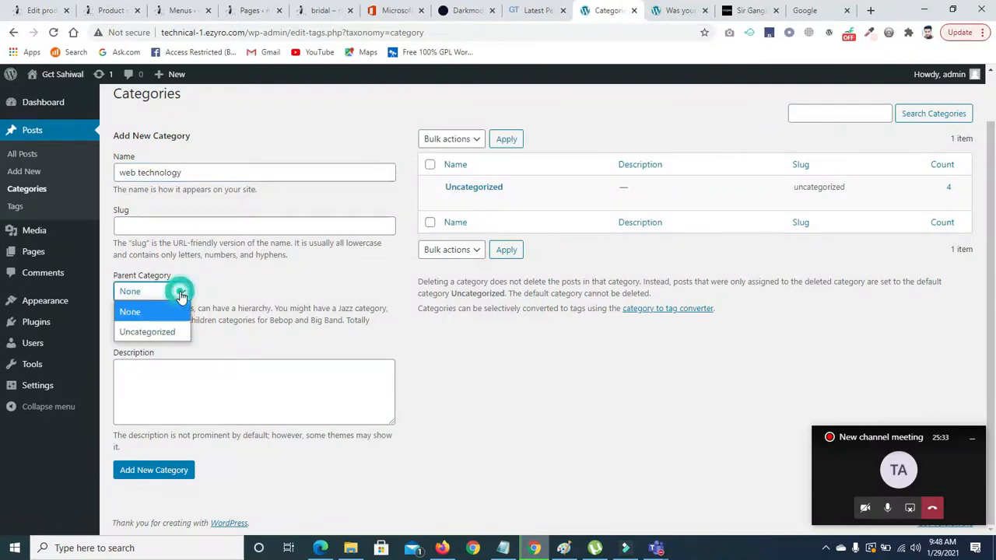
left_click(182, 293)
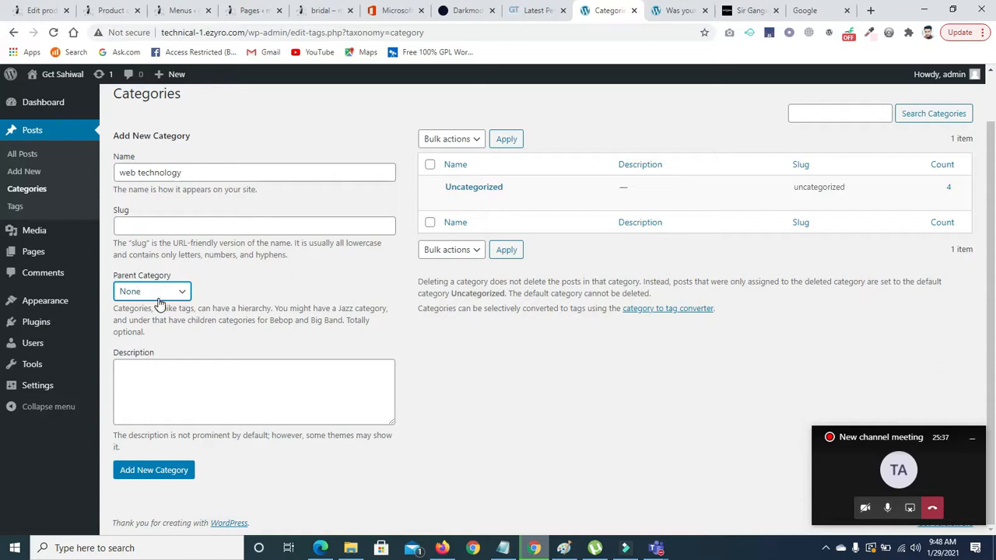
left_click(165, 374)
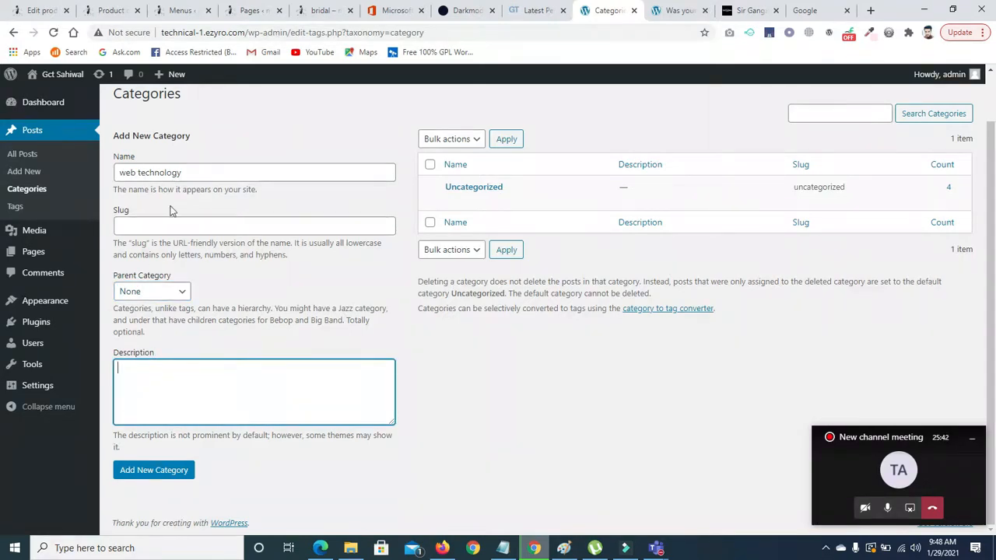
left_click(123, 173)
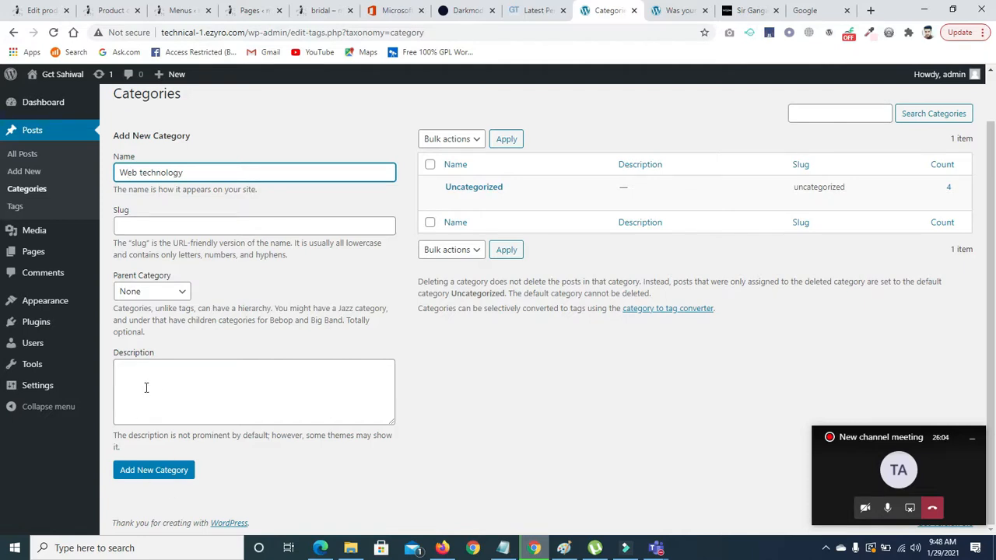
left_click(154, 470)
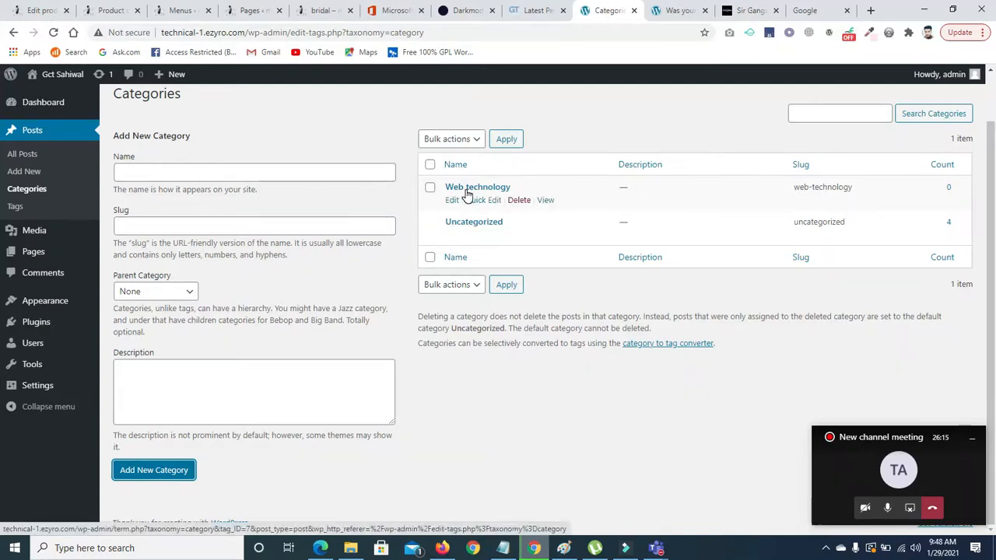
- Add another category named "Android Technology" with no parent category
left_click(290, 173)
type("android")
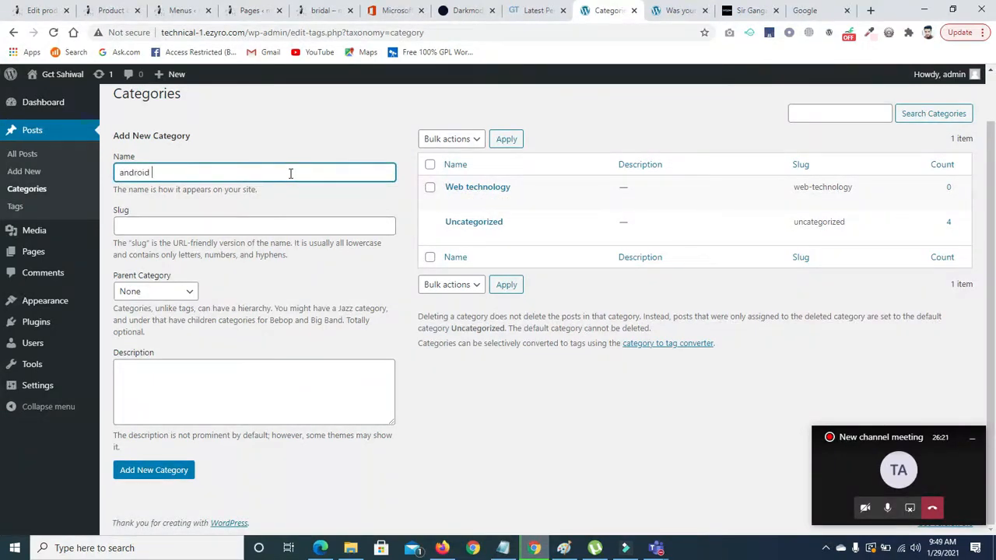
type(" technology")
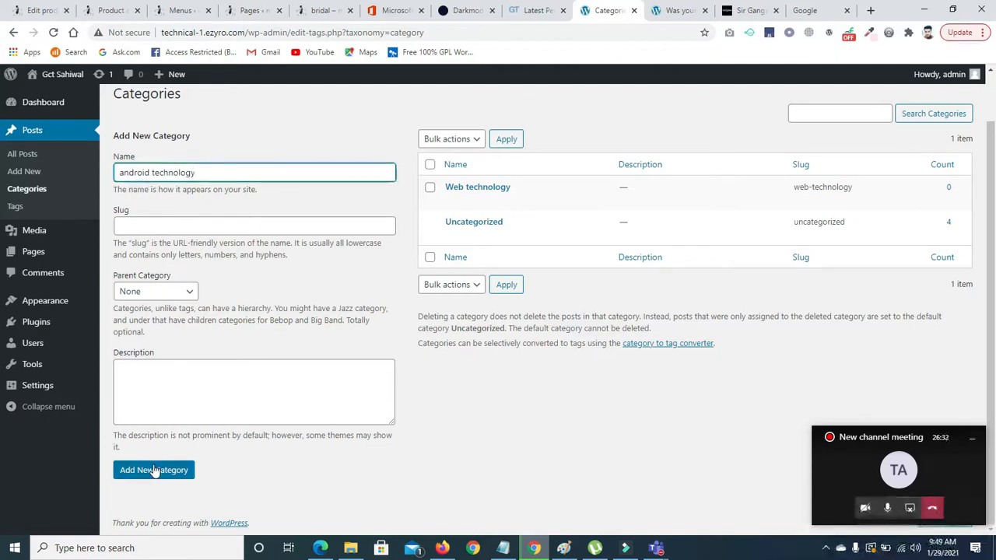
left_click(155, 173)
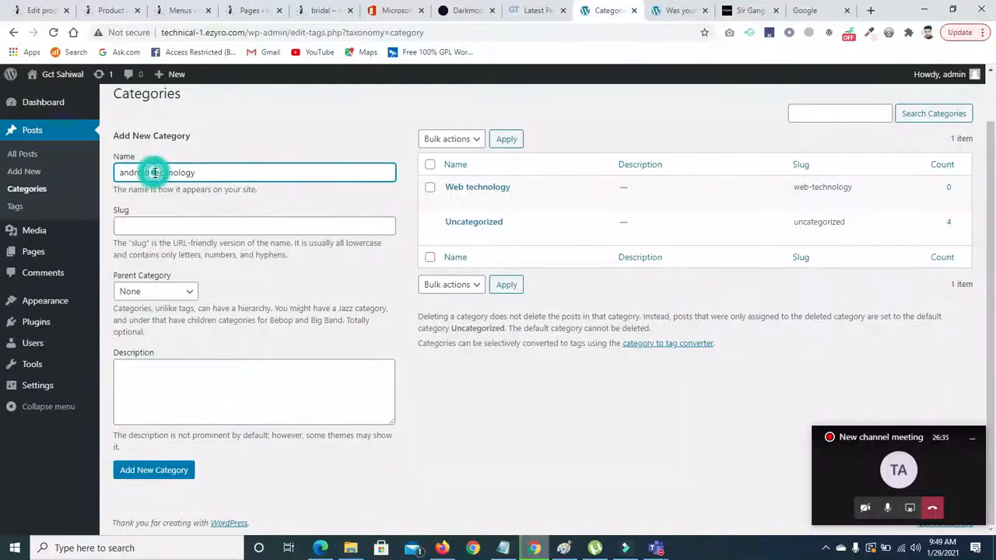
left_click(123, 173)
key("BackSpace")
type("A")
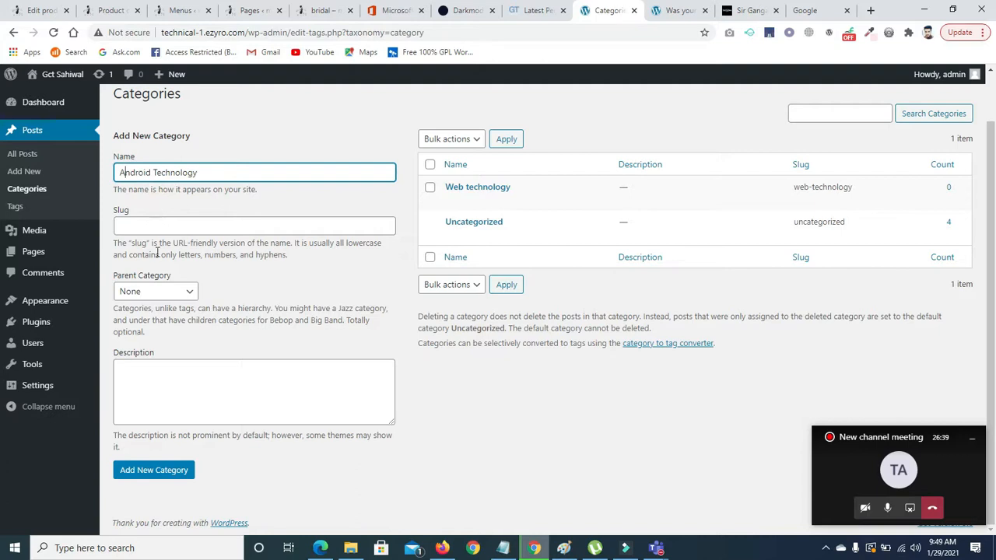
left_click(148, 475)
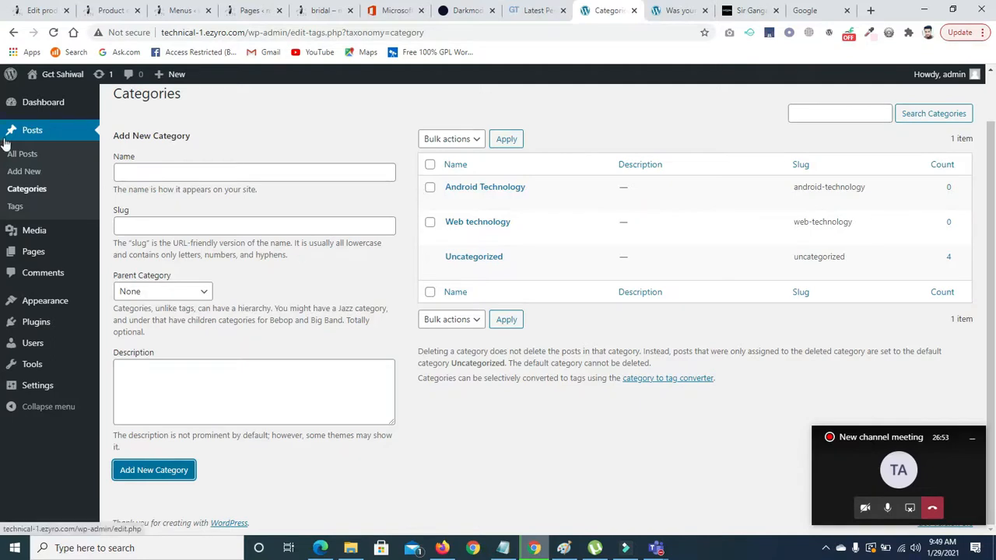
- Edit the Sir Ganga Ram post to replace its Uncategorized category with Web technology, and update the post
left_click(683, 11)
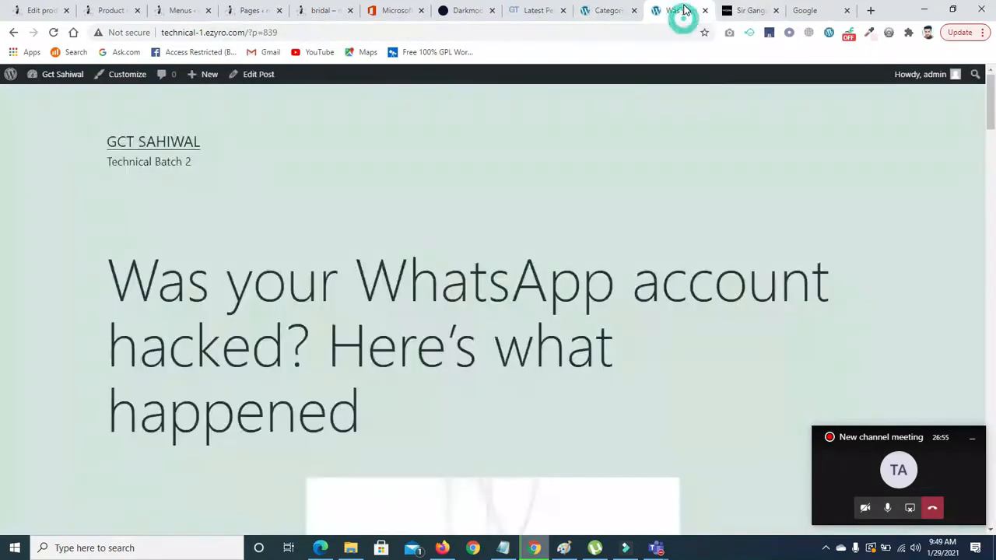
left_click(620, 11)
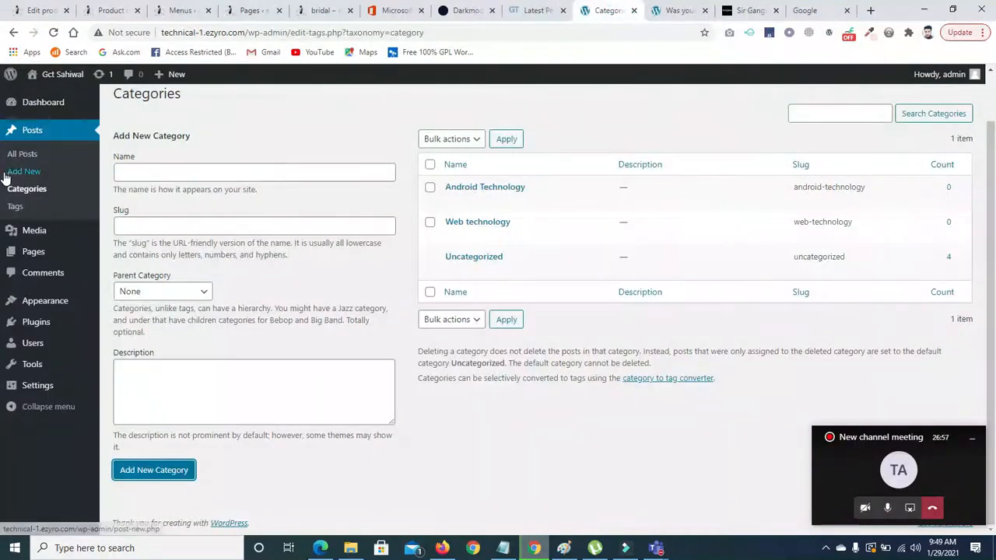
left_click(20, 155)
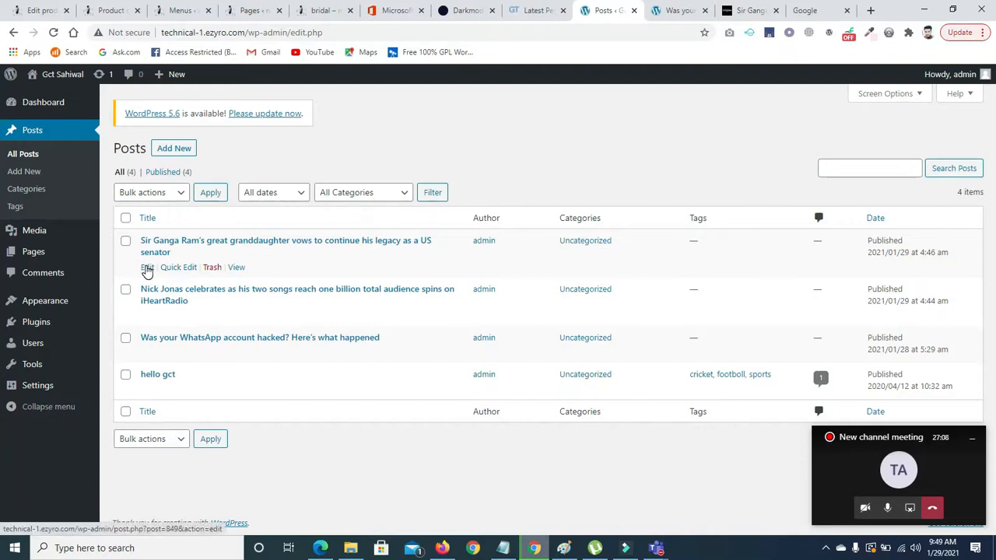
left_click(146, 267)
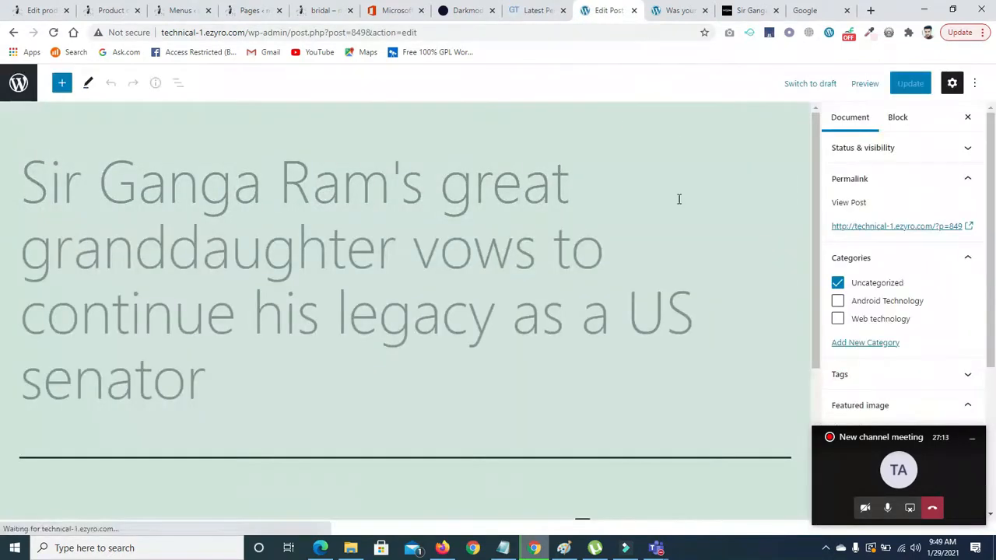
left_click(837, 285)
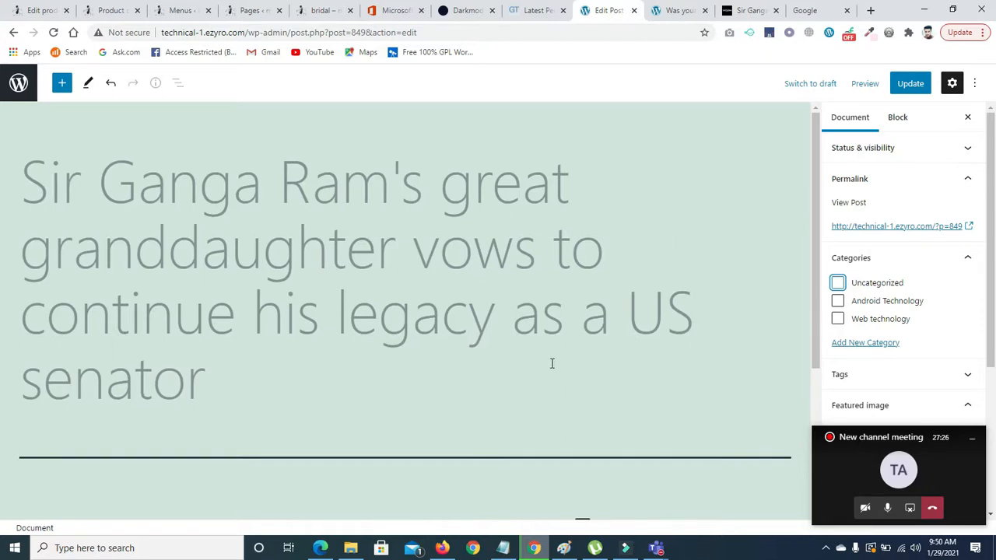
left_click(837, 319)
left_click(907, 84)
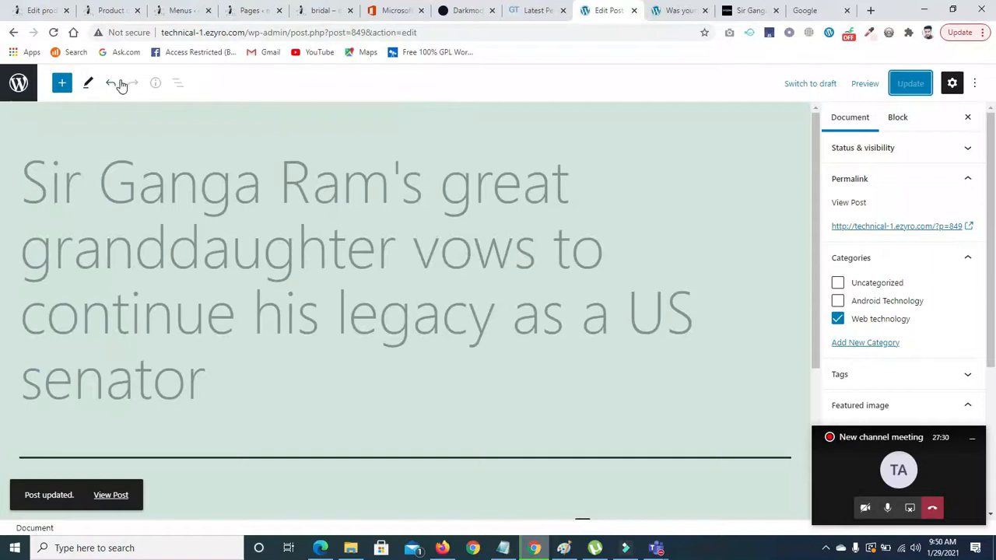
- Return to the posts list and reload it to check the category of the Sir Ganga Ram post
left_click(13, 32)
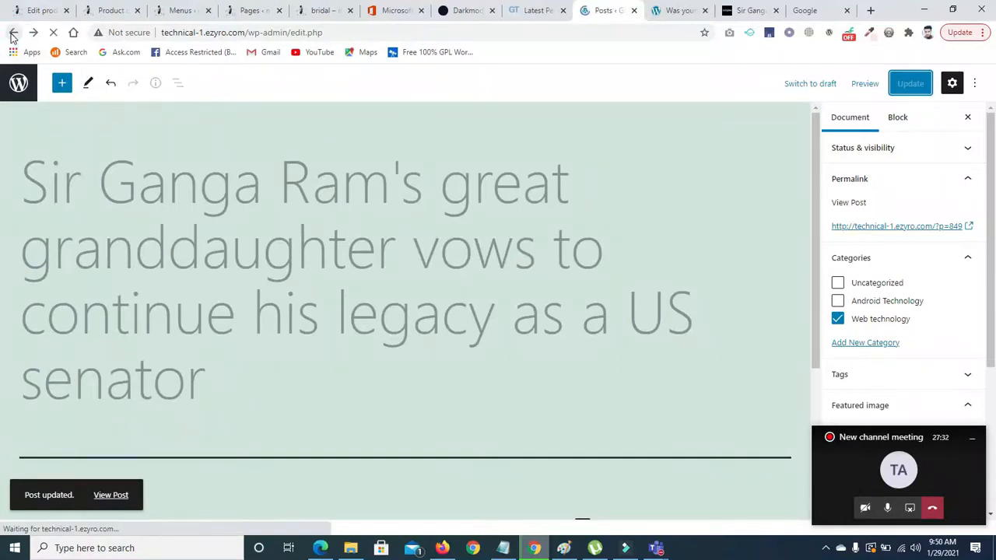
mouse_move(188, 268)
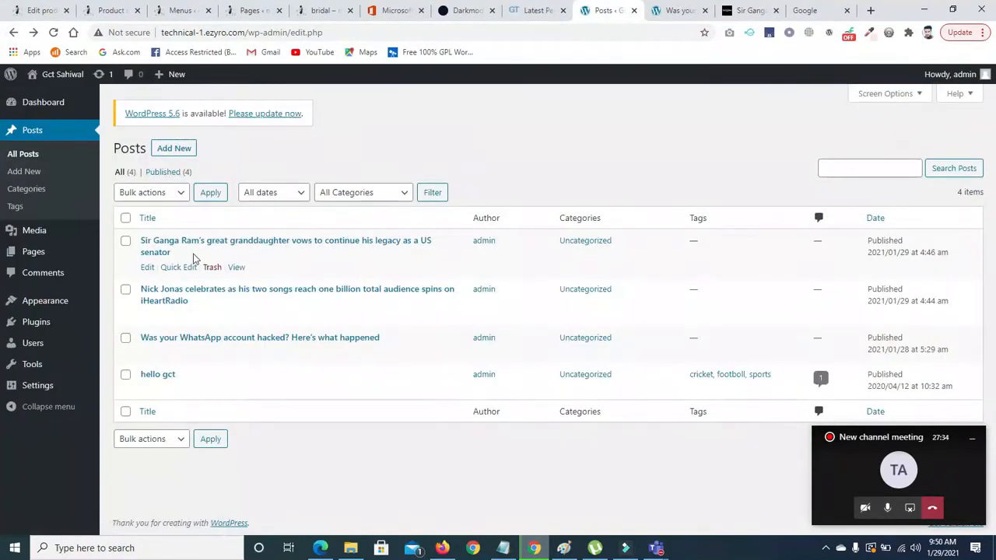
left_click(53, 32)
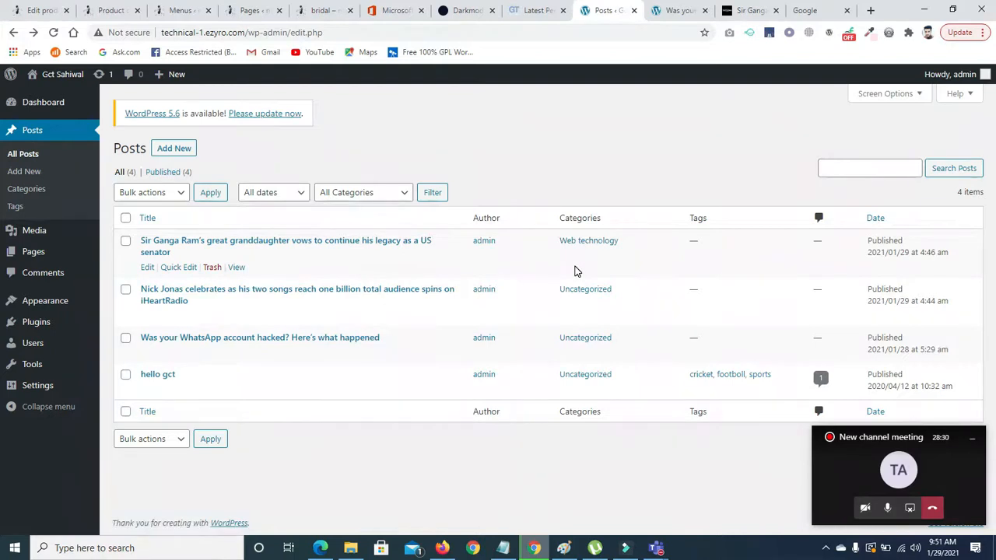
- Bring up the Teams meeting window to check the participants and minimize it again
left_click(877, 477)
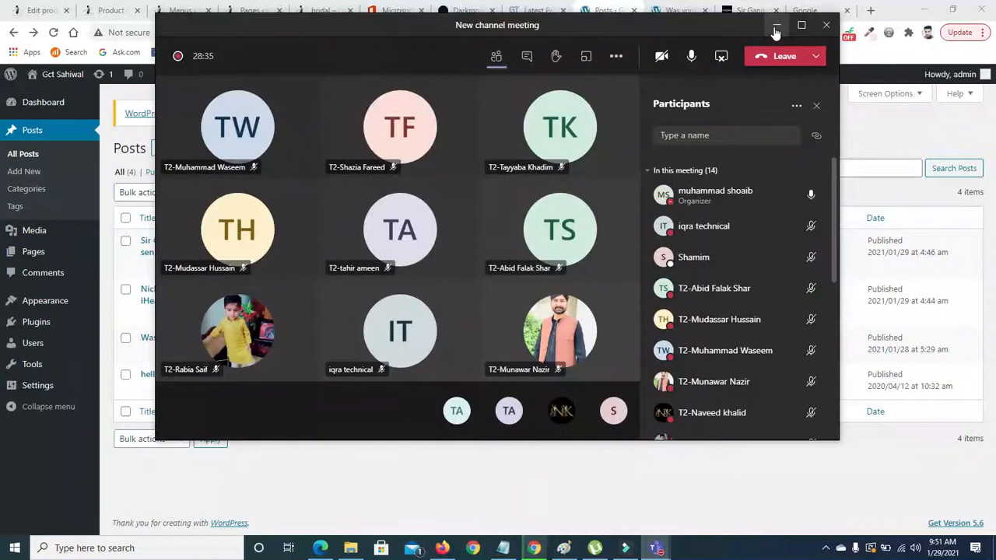
left_click(776, 30)
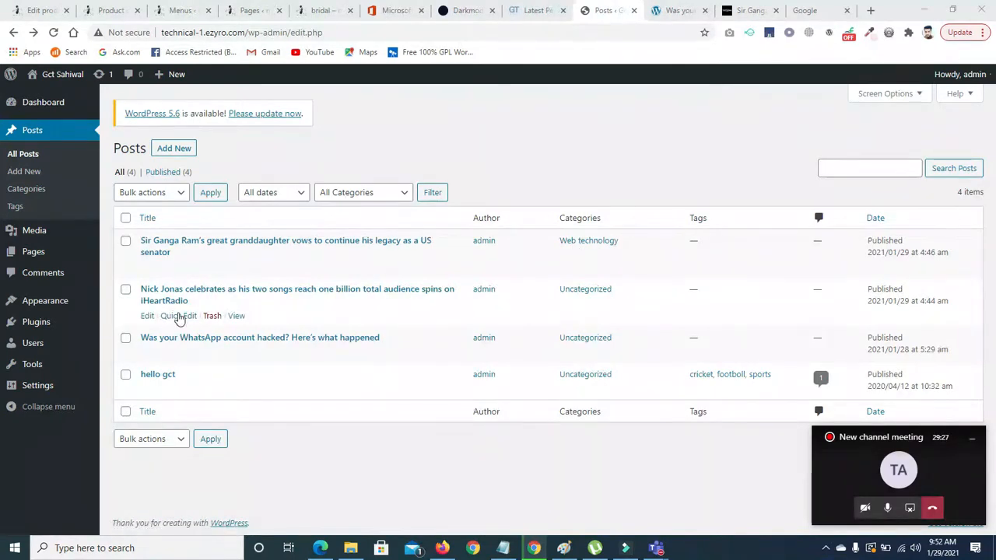
- Quick-edit the Nick Jonas post to replace its Uncategorized category with Web technology, and update it
left_click(178, 316)
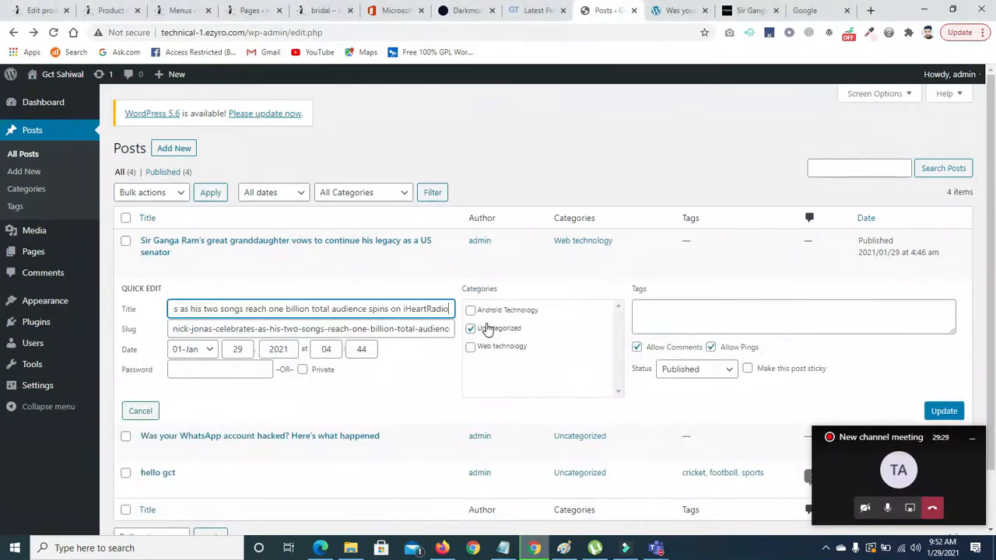
left_click(470, 347)
left_click(471, 328)
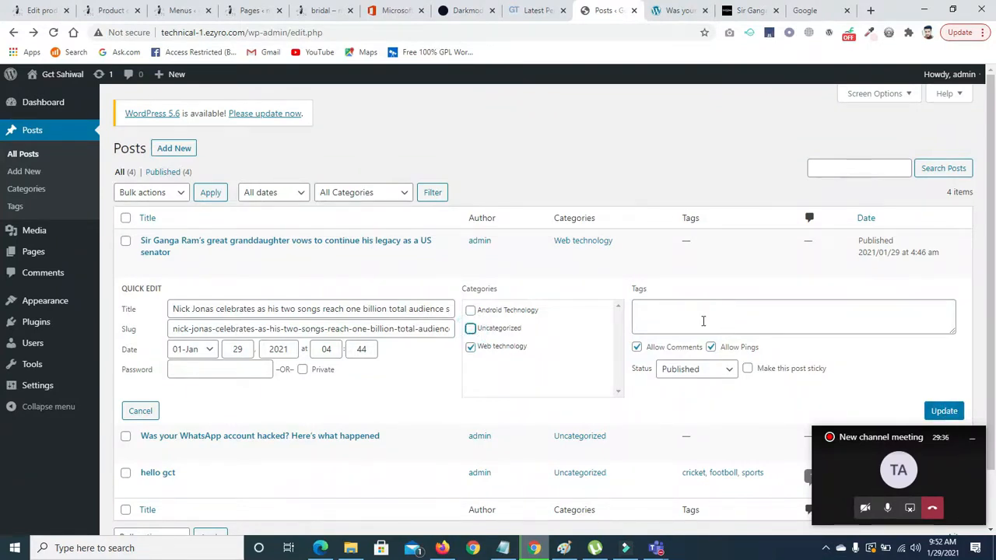
left_click(943, 412)
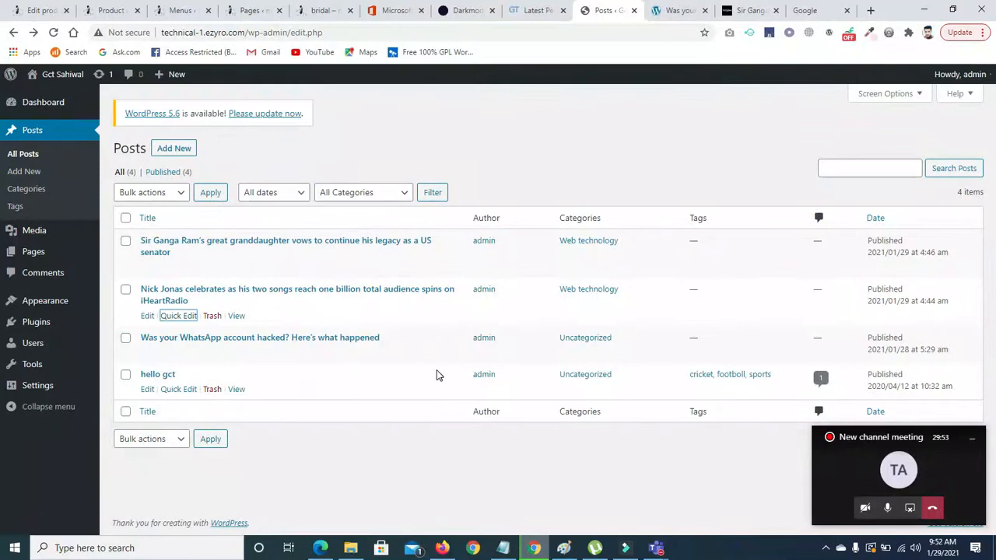
- Quick-edit the "Was your WhatsApp account hacked?" post to replace Uncategorized with Android Technology, and update it
left_click(179, 353)
left_click(470, 359)
left_click(471, 378)
left_click(471, 377)
left_click(471, 396)
left_click(470, 378)
left_click(471, 396)
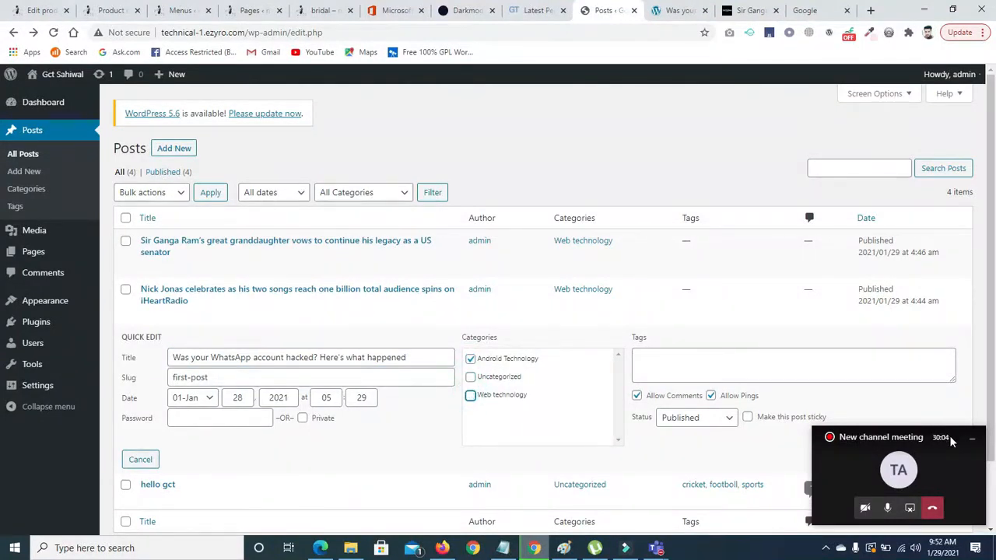
scroll(957, 405, "down", 1)
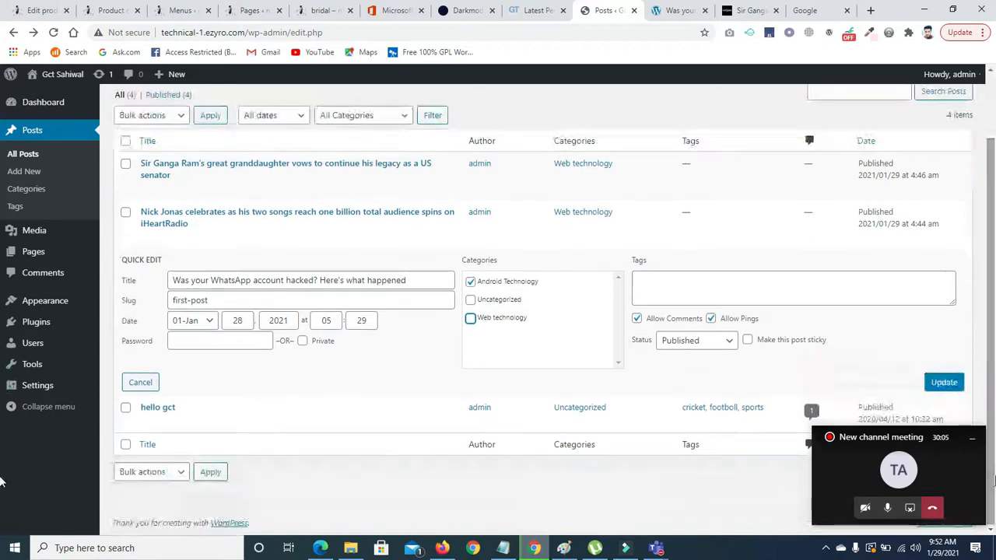
left_click(944, 383)
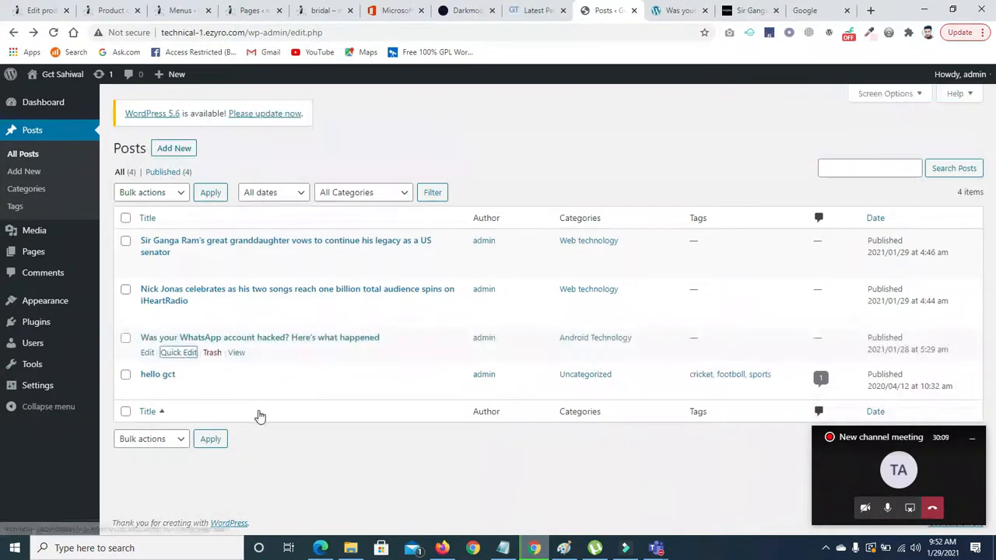
- Quick-edit the "hello gct" post to add the Android Technology and Web technology categories alongside Uncategorized, and update it
left_click(178, 389)
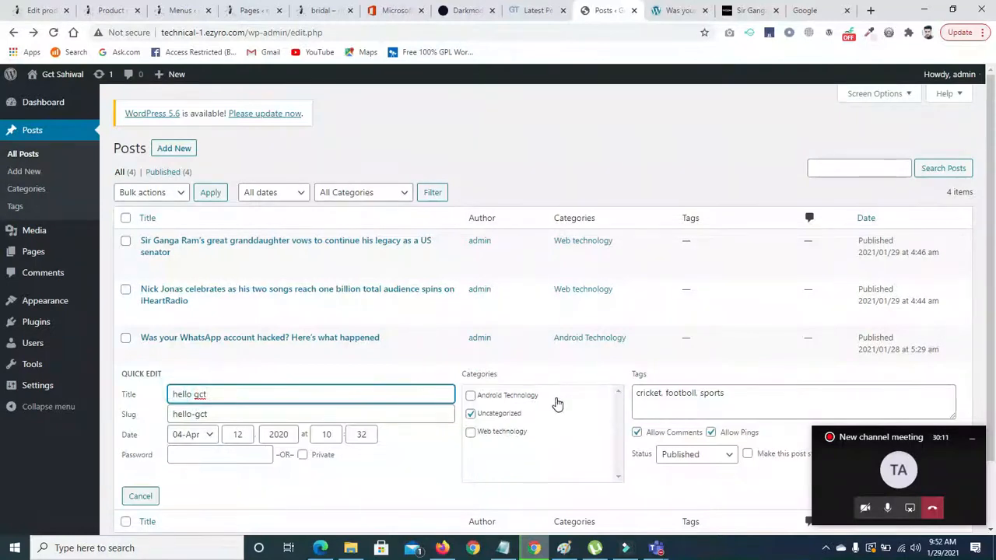
left_click(470, 395)
left_click(470, 432)
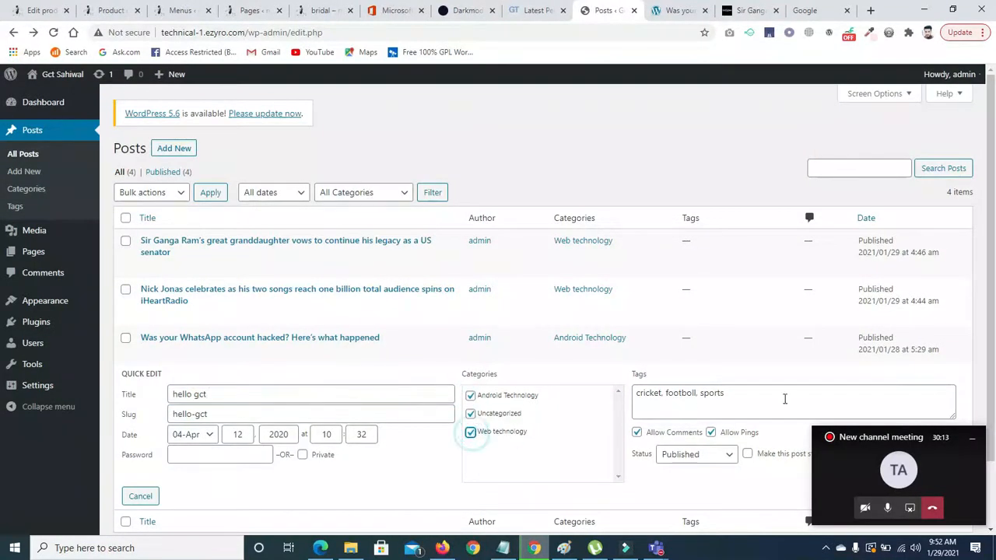
scroll(988, 467, "down", 1)
scroll(993, 474, "down", 1)
left_click(939, 418)
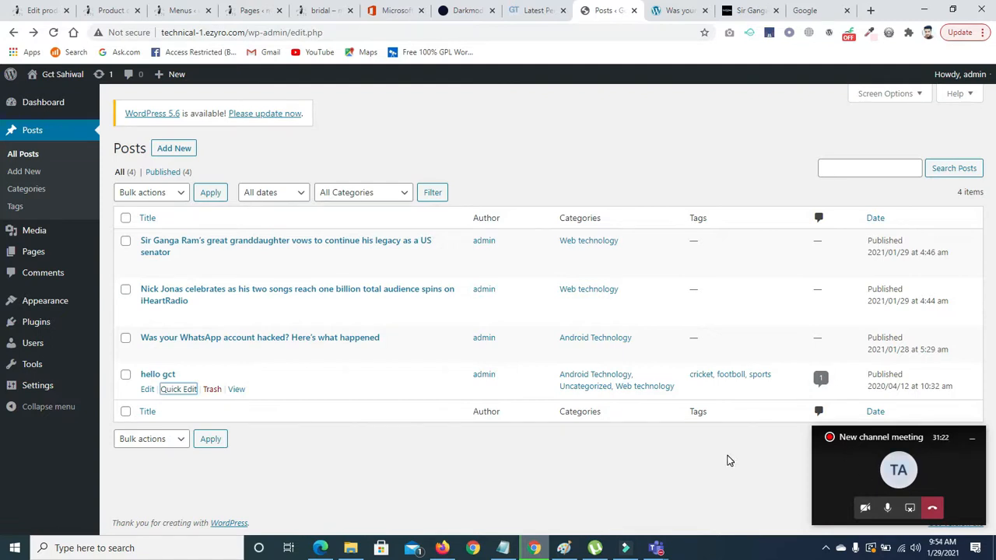
- Add a post category named "PHP" with Web technology as its parent
left_click(28, 192)
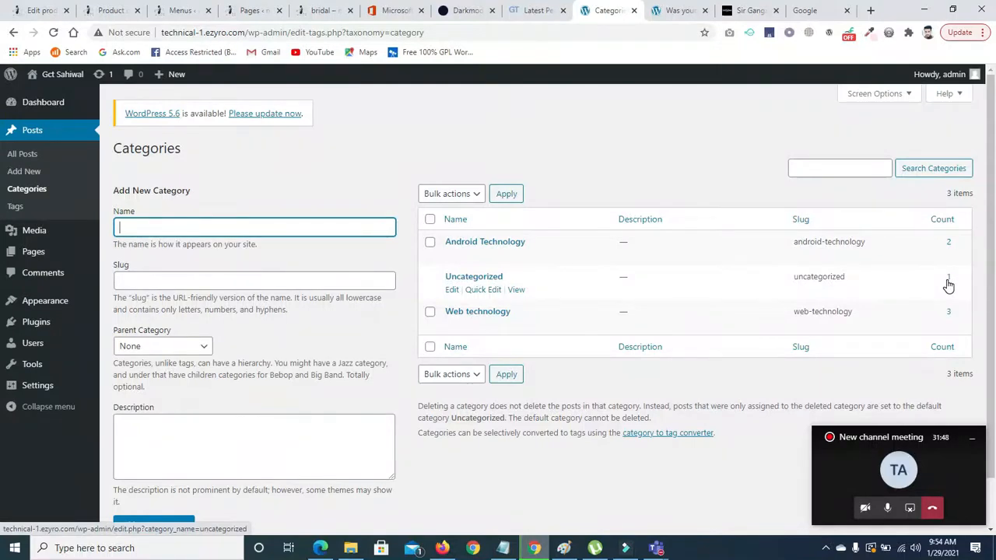
left_click(196, 226)
type("php")
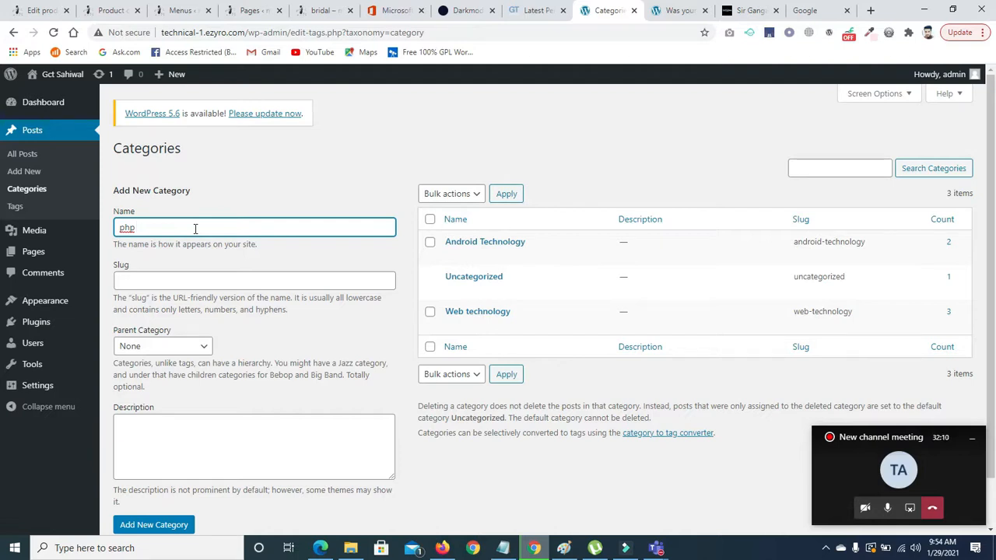
type("s")
type("HP")
left_click(201, 346)
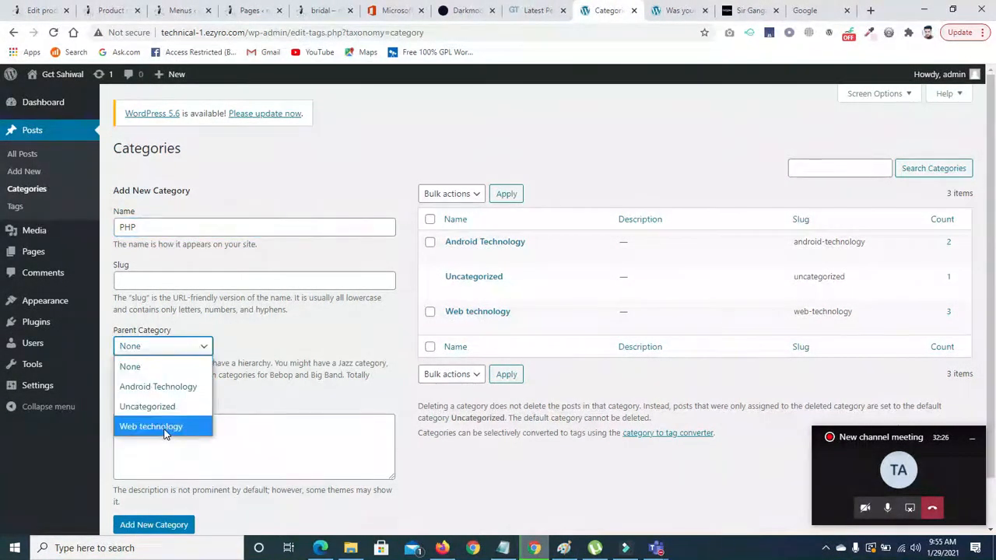
left_click(140, 426)
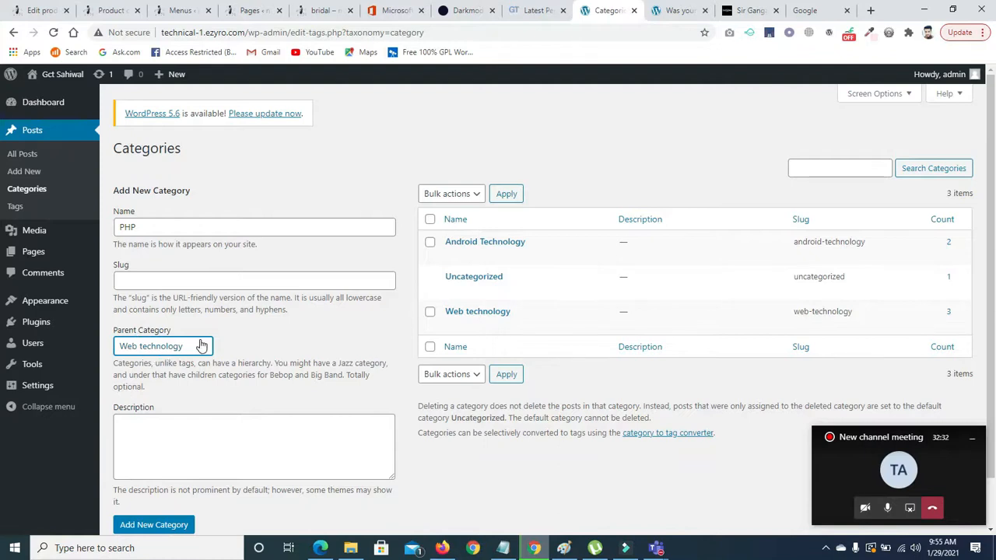
left_click(154, 525)
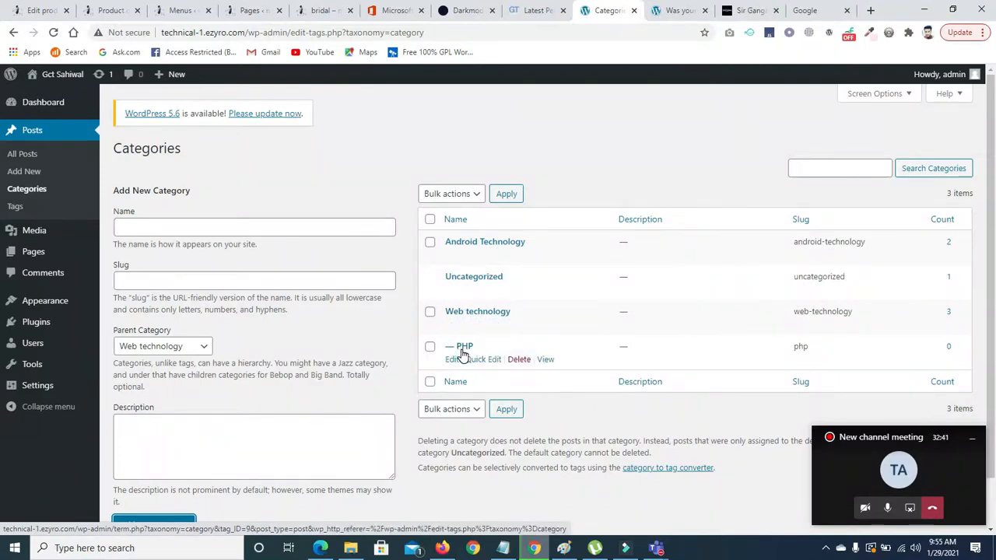
- Add a category named "Java Script" with Web technology as its parent
left_click(204, 228)
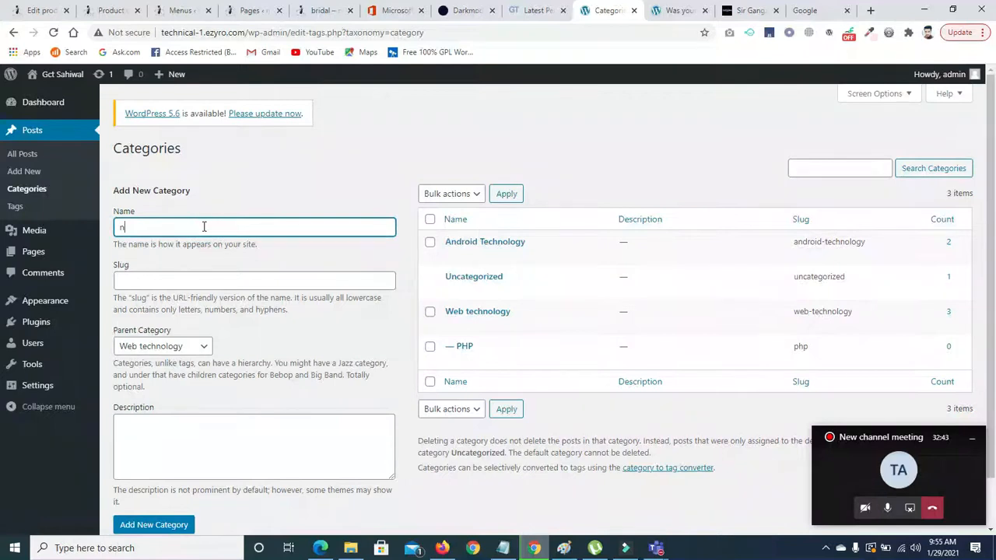
type("JS")
type("av")
type("cr")
left_click(195, 347)
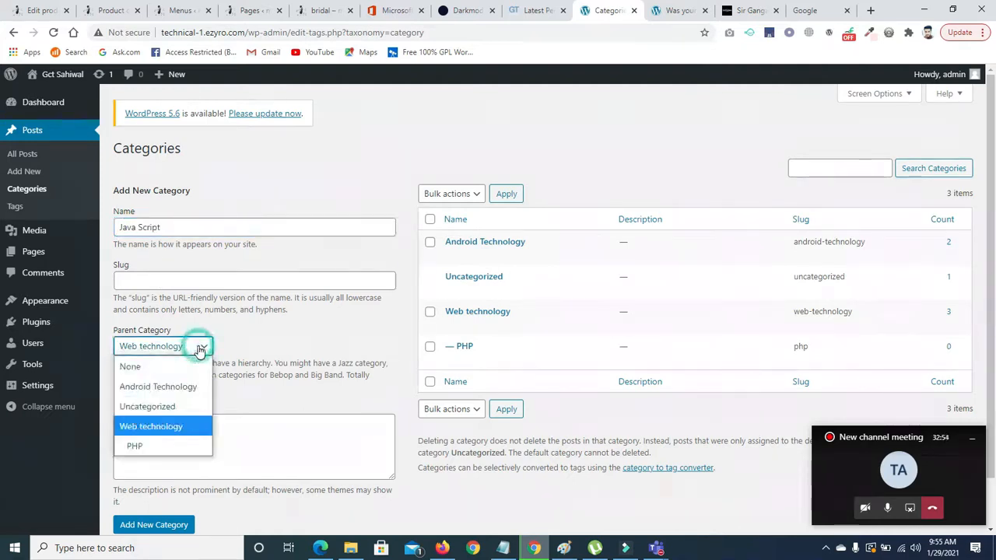
left_click(153, 430)
left_click(153, 525)
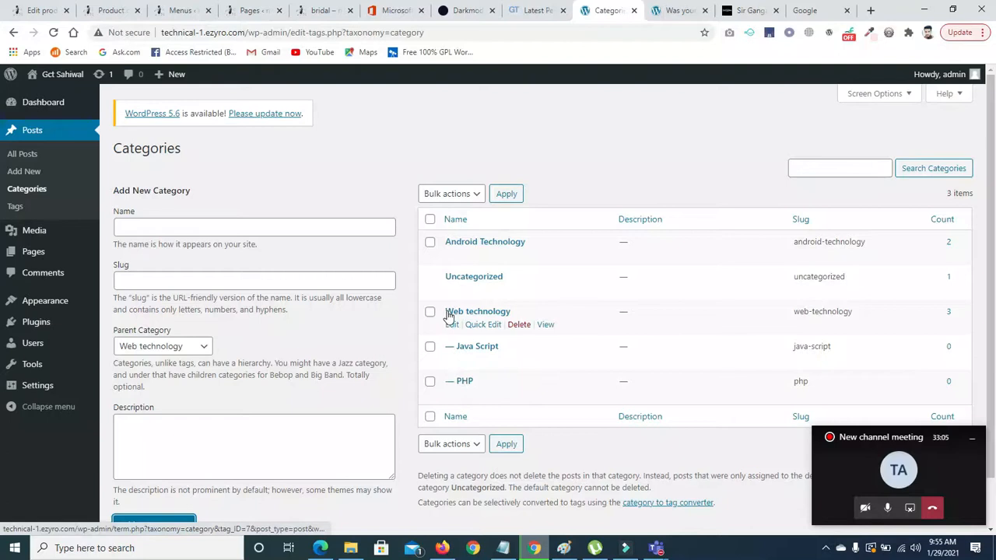
- Add a category named "Flutter" with Android Technology as its parent
left_click(128, 223)
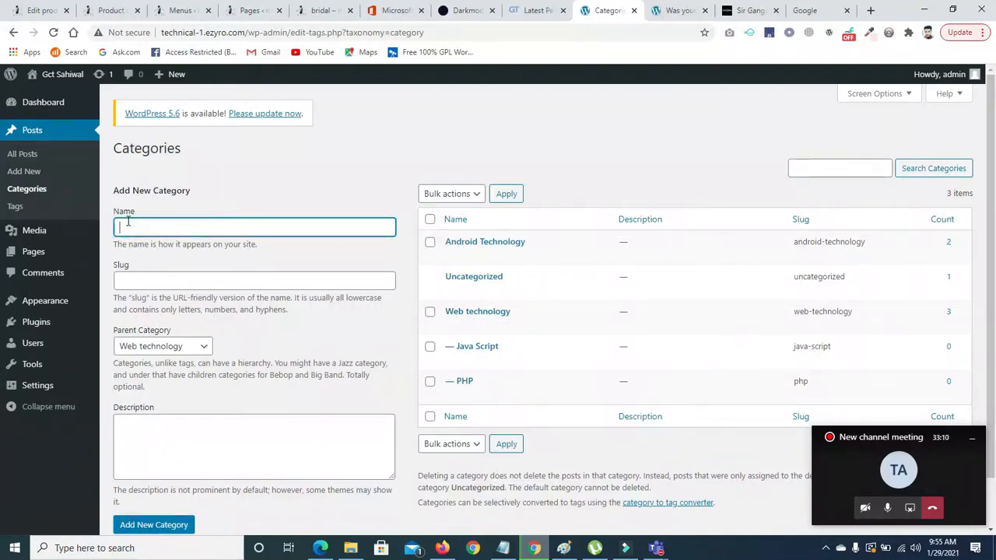
type("fu")
type("utter")
left_click(123, 226)
key("BackSpace")
type("F")
left_click(168, 342)
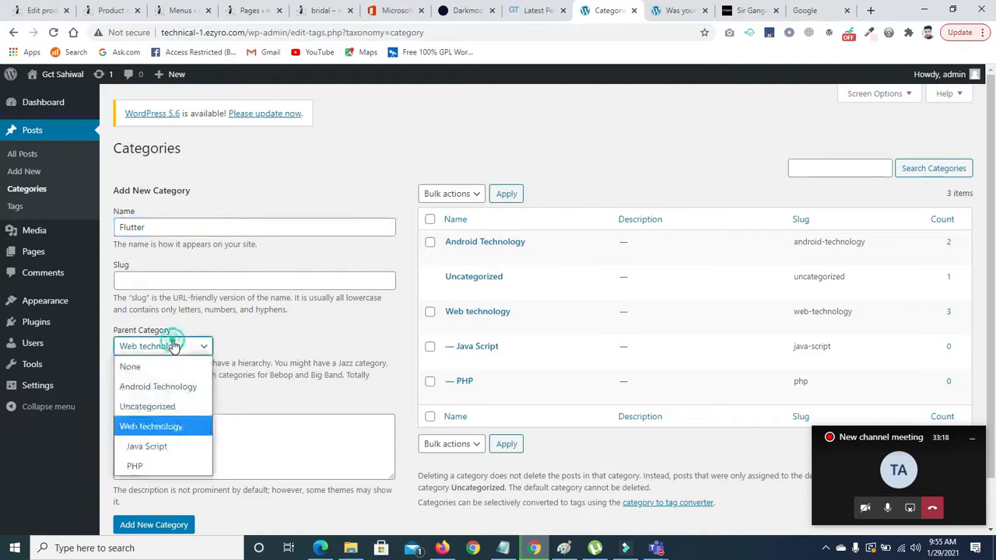
left_click(156, 385)
left_click(156, 525)
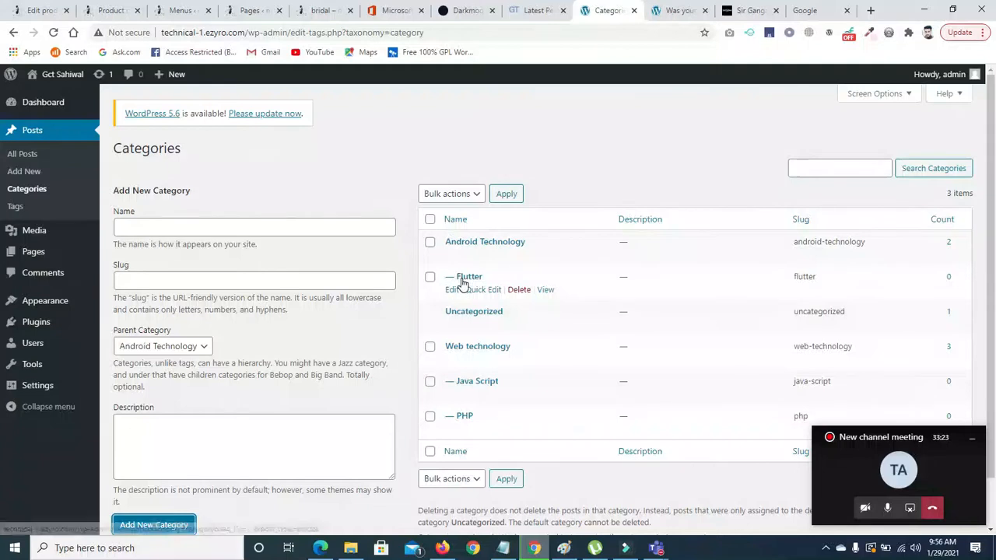
- Add a category named "Version 1" with Flutter as its parent
left_click(198, 227)
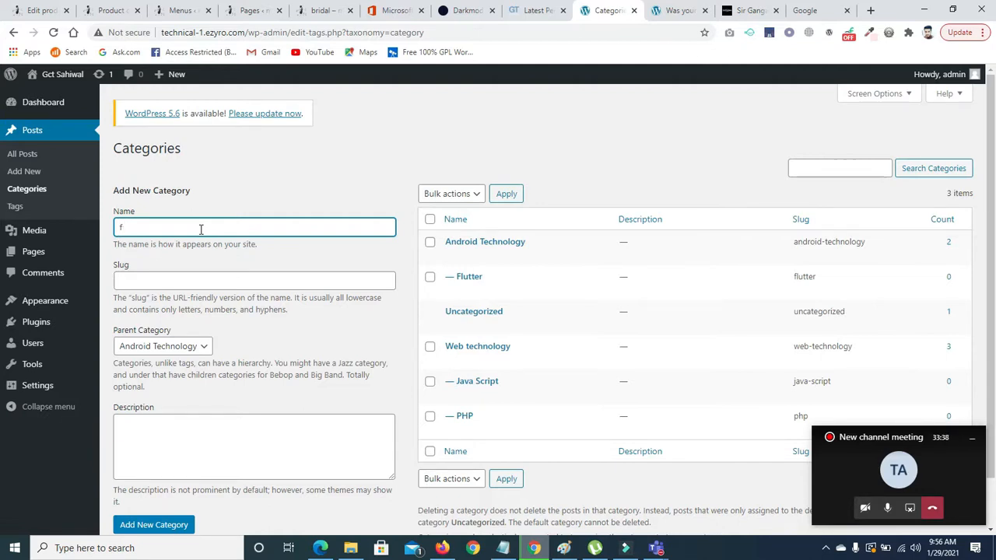
type("Version 1")
left_click(167, 352)
left_click(167, 407)
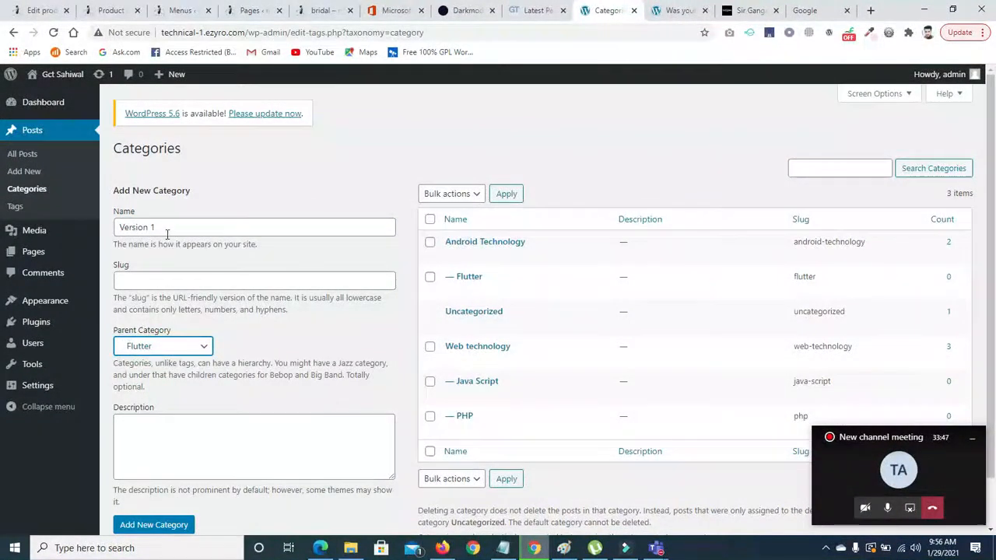
left_click(159, 525)
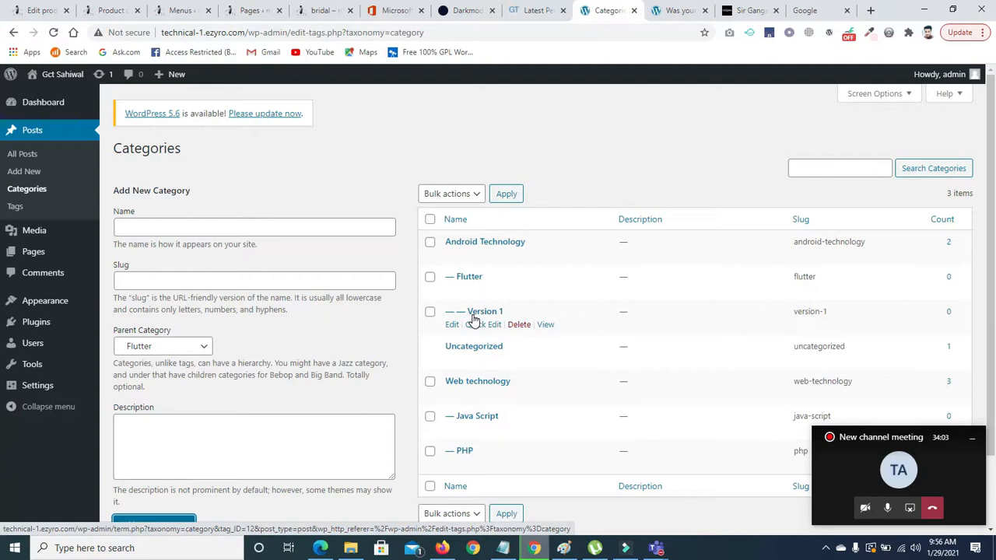
left_click(204, 345)
left_click(203, 346)
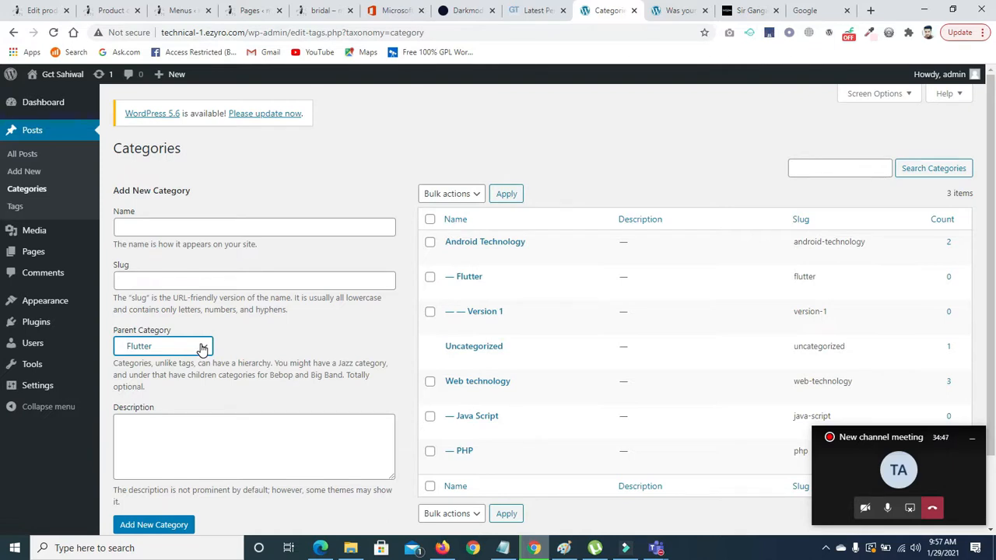
- Switch to the news article on The News site and open the Entertainment category to examine how its stories are grouped
key("ctrl+Tab")
key("ctrl+Tab")
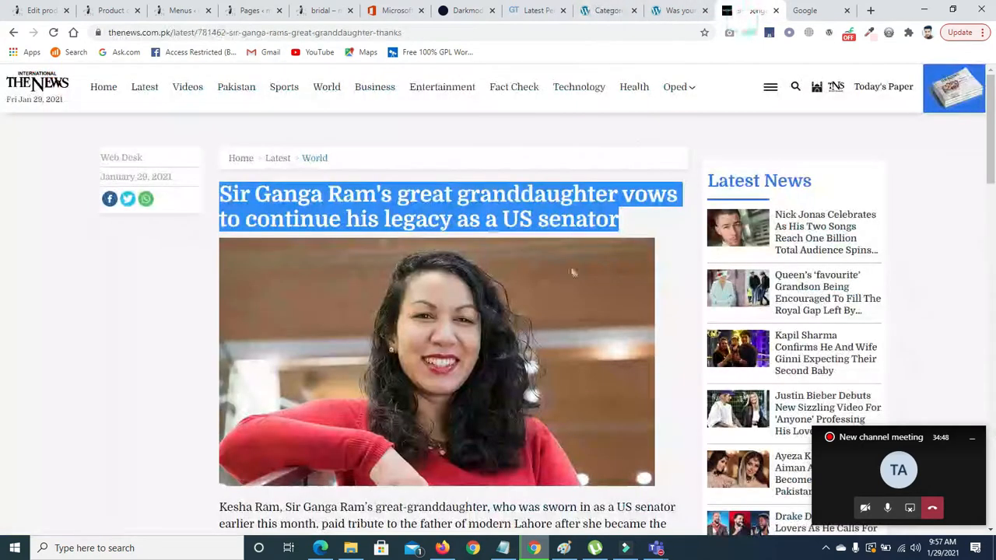
scroll(3, 160, "down", 7)
left_click_drag(992, 280, 993, 154)
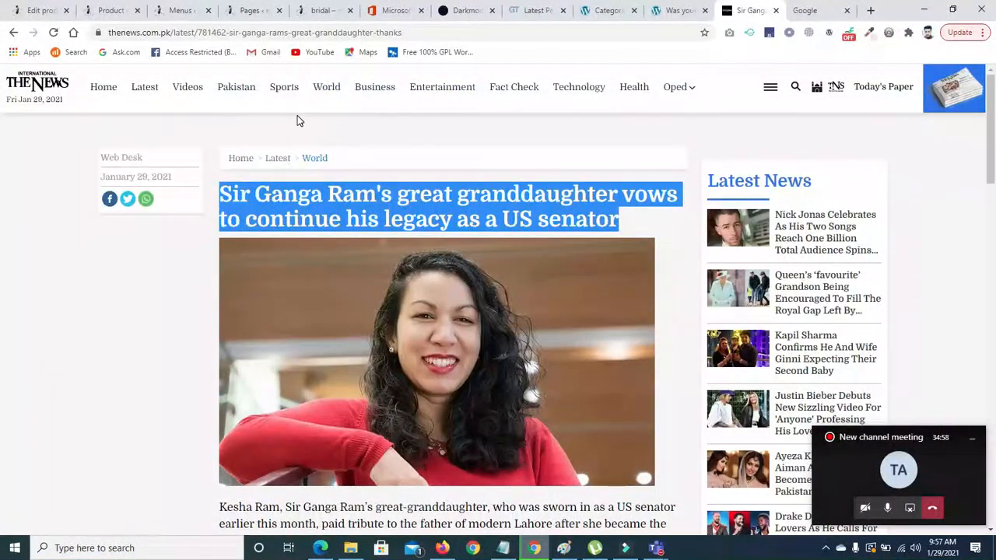
left_click(440, 88)
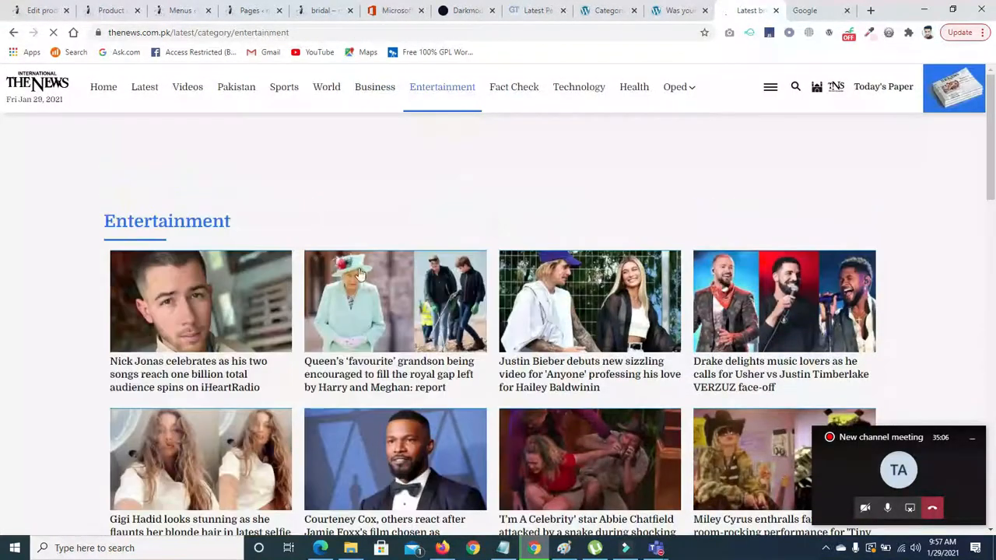
left_click_drag(993, 208, 993, 138)
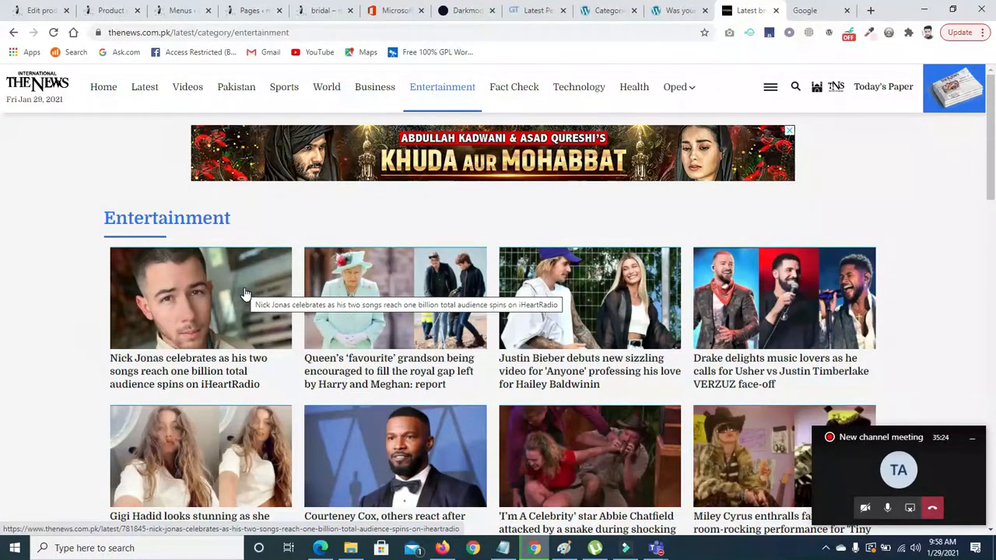
- Switch back to the WordPress admin and open the list of all posts
left_click(677, 14)
left_click(604, 12)
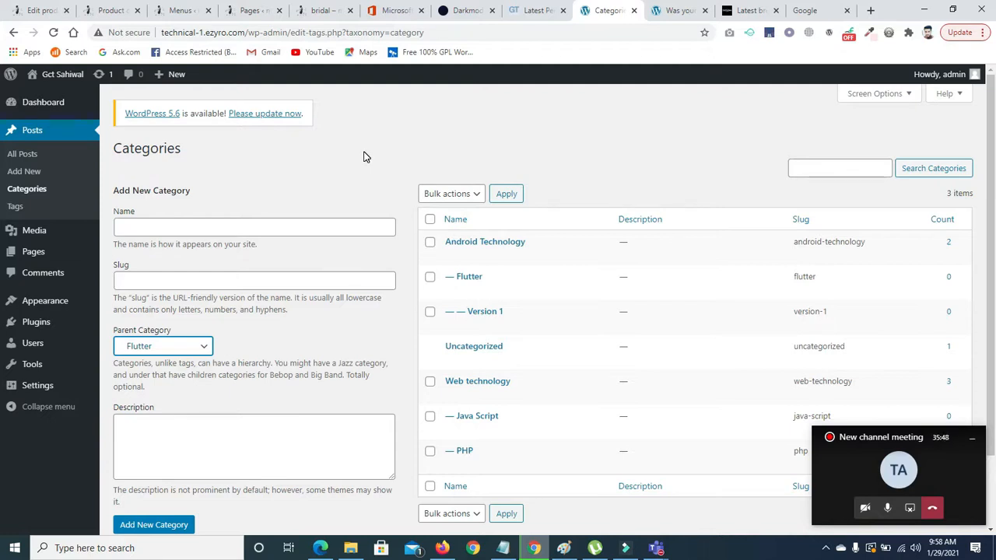
left_click(21, 158)
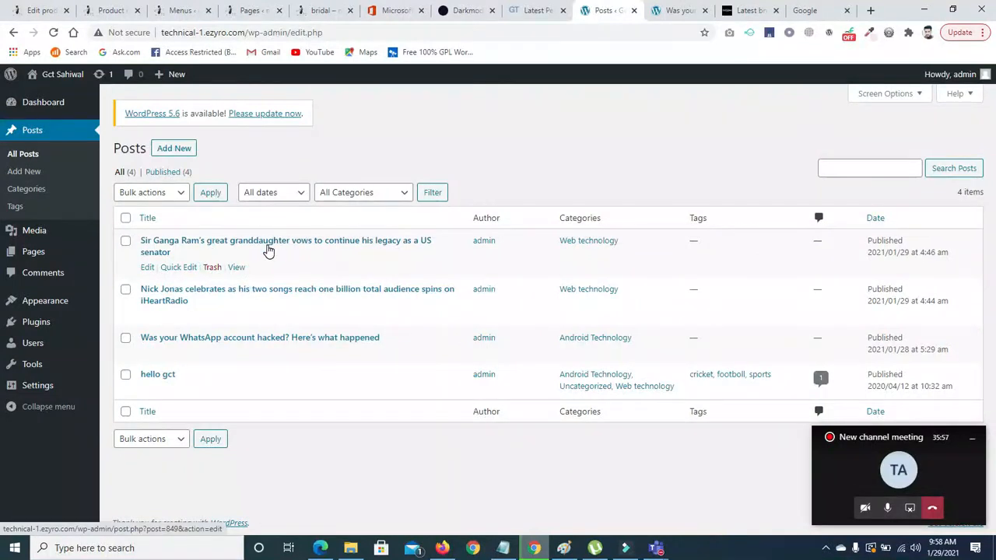
- Quick edit the Sir Ganga Ram post to add the PHP subcategory alongside Web technology, and update it
left_click(169, 267)
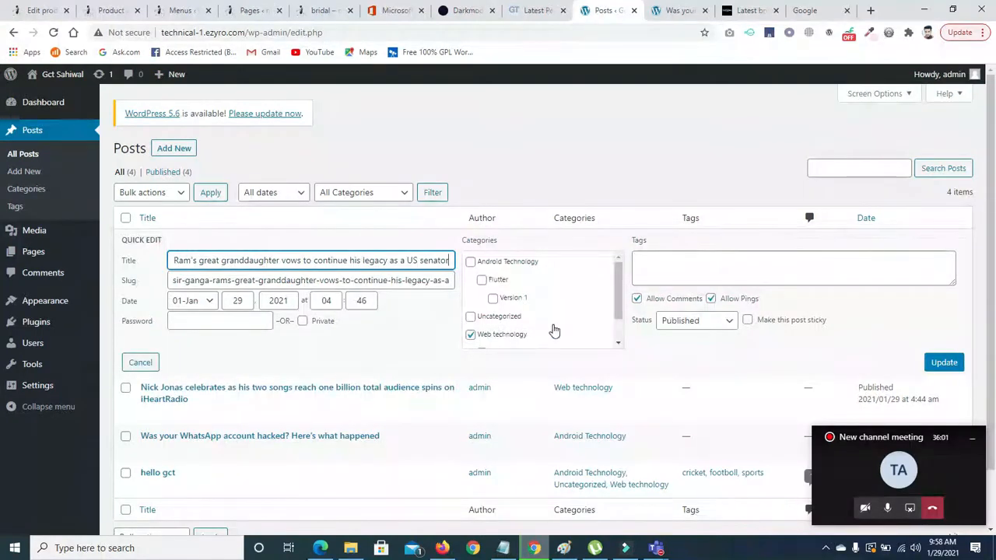
scroll(617, 300, "down", 2)
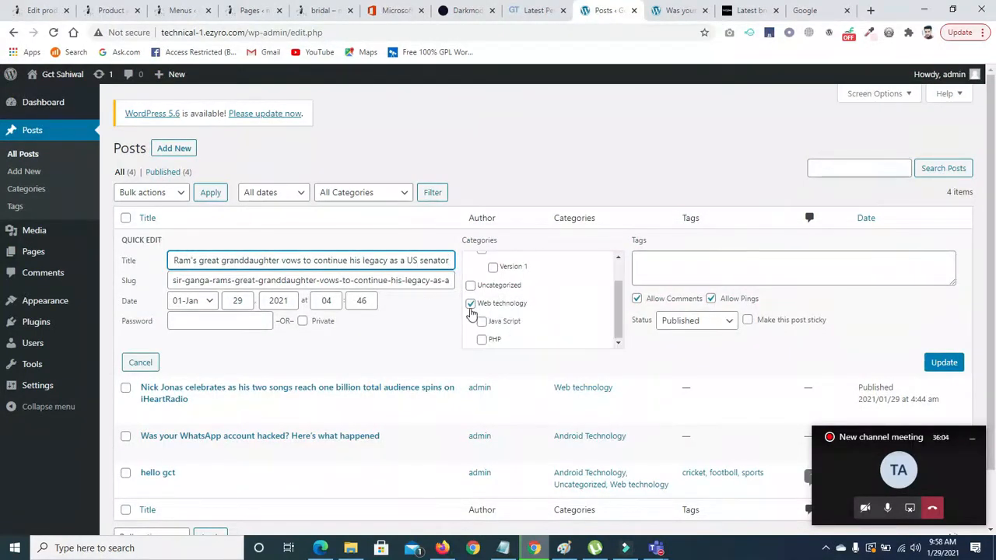
left_click(482, 341)
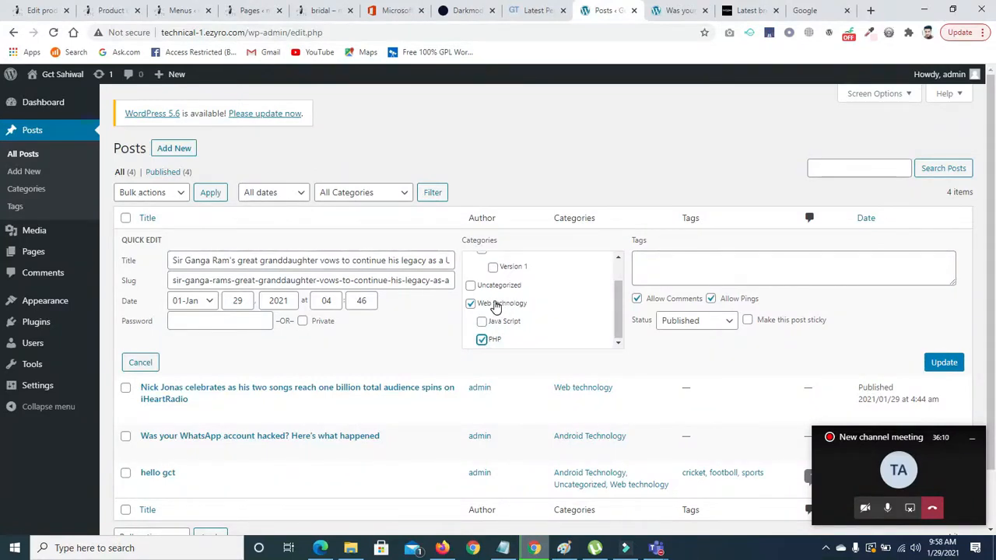
left_click(471, 304)
left_click(471, 305)
left_click(469, 305)
left_click(941, 364)
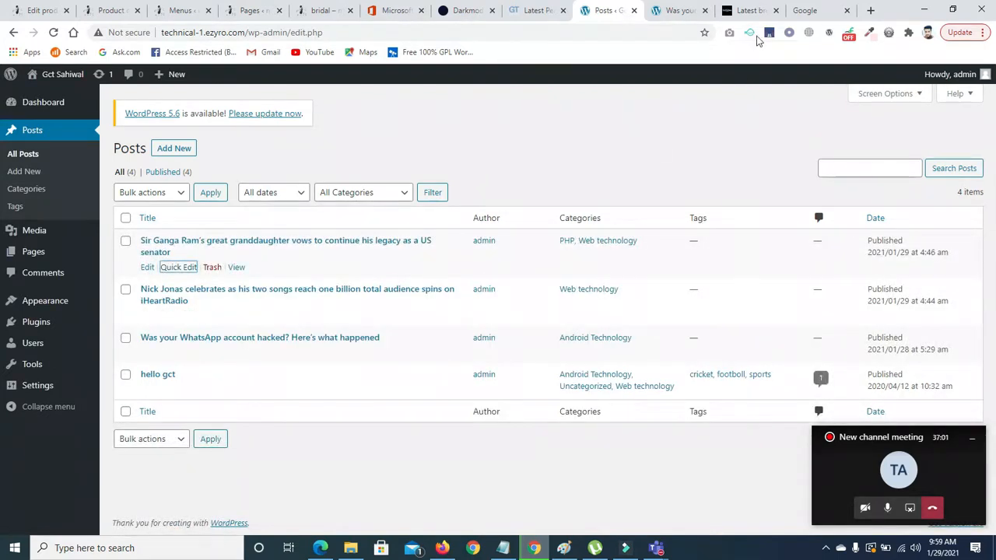
- Replace The News page with Google, search for daraz.com and open the Daraz.pk online store
left_click(722, 9)
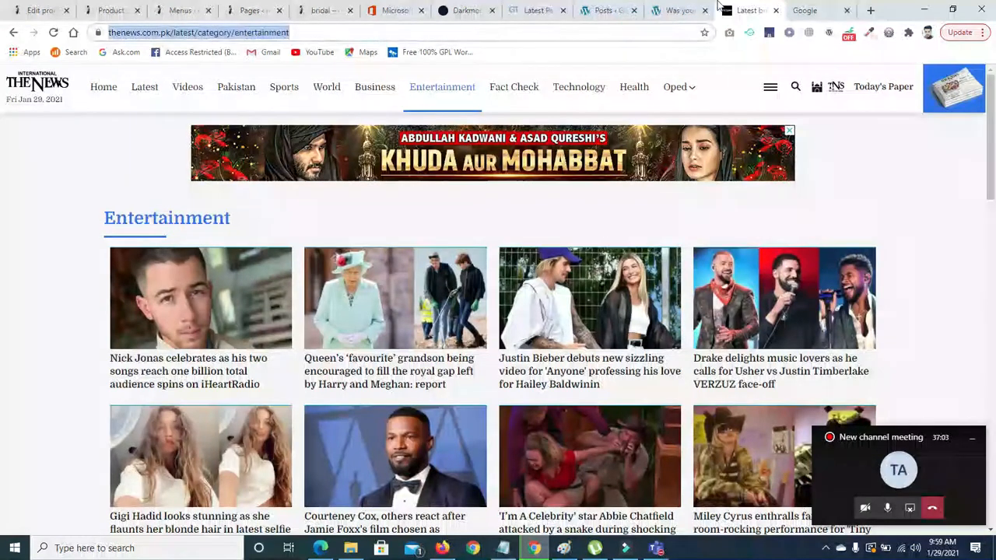
type("google.com")
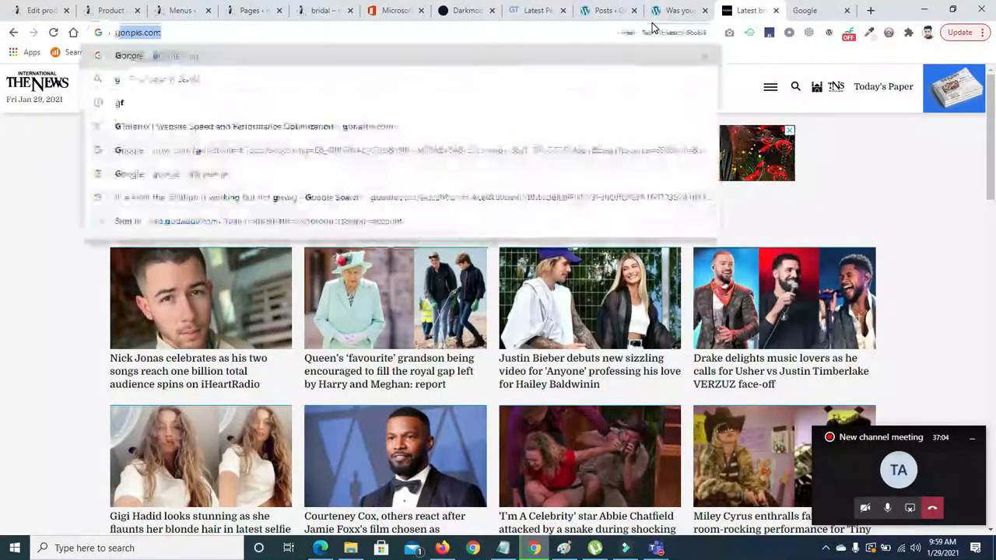
key("Return")
type("dar")
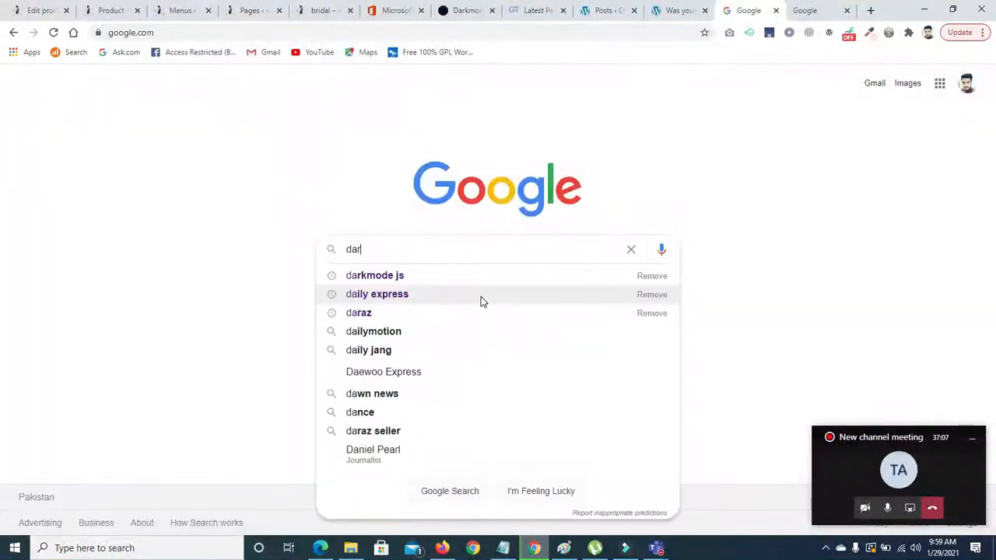
type("az.com")
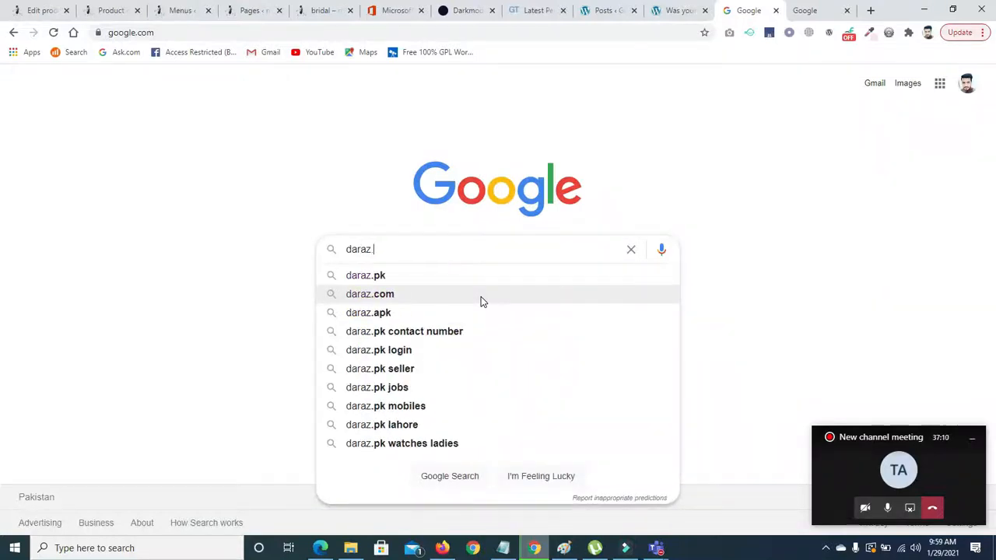
key("Return")
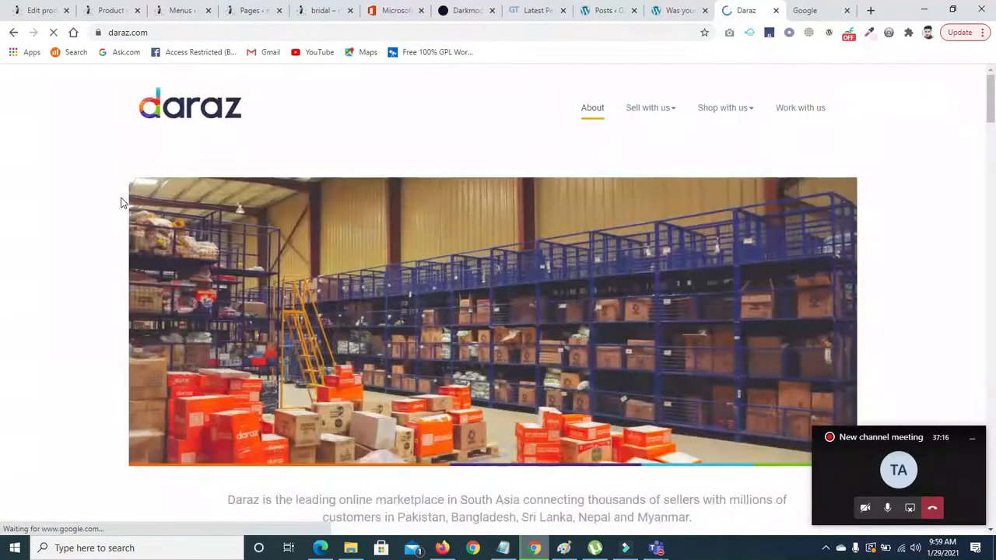
left_click(13, 32)
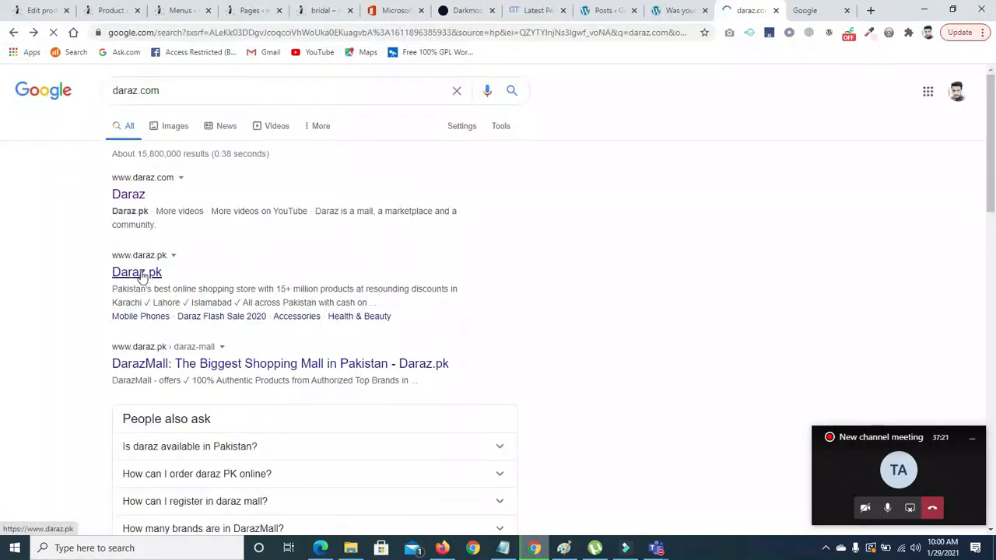
left_click(140, 272)
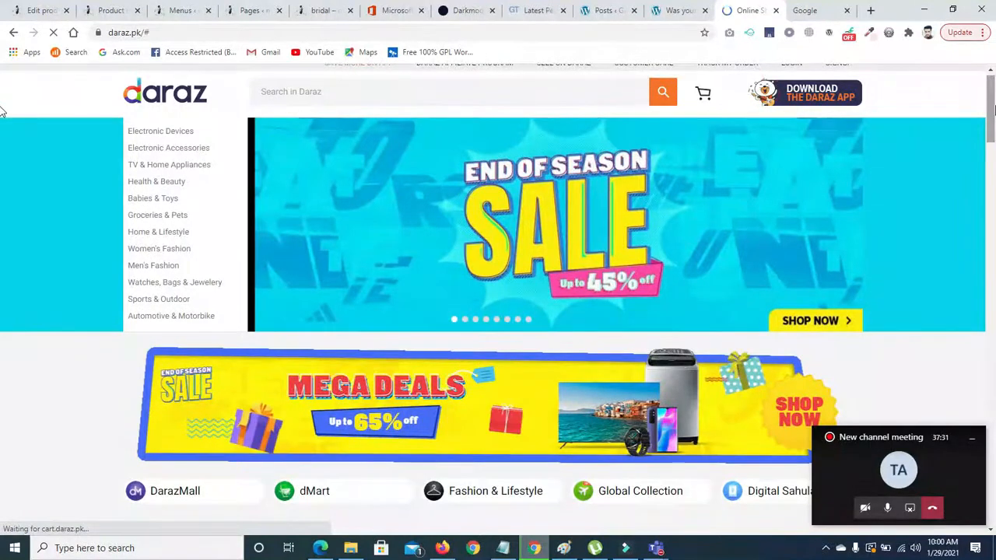
- Examine how the Daraz homepage nests subcategories under Electronic Devices and look through its product sections
left_click_drag(995, 110, 995, 124)
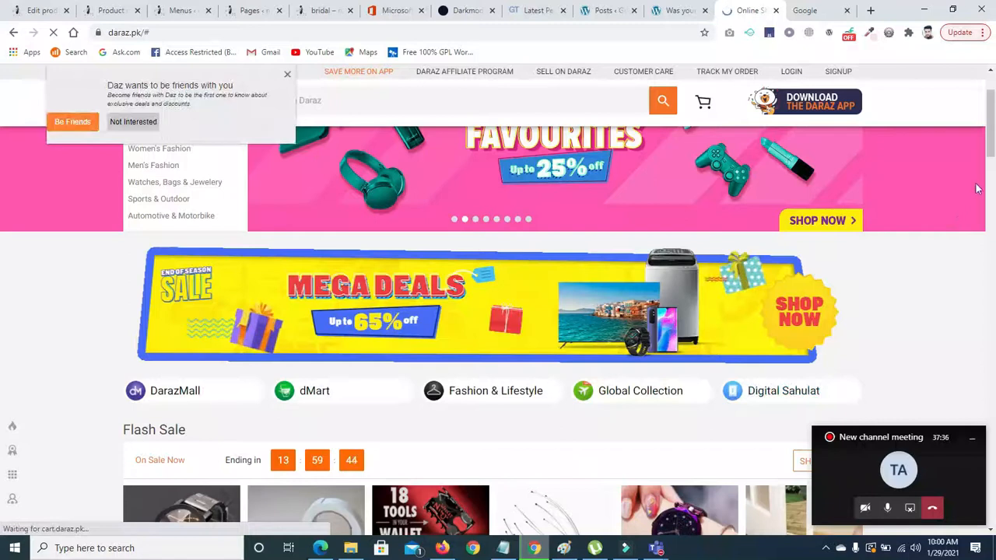
left_click_drag(995, 141, 995, 91)
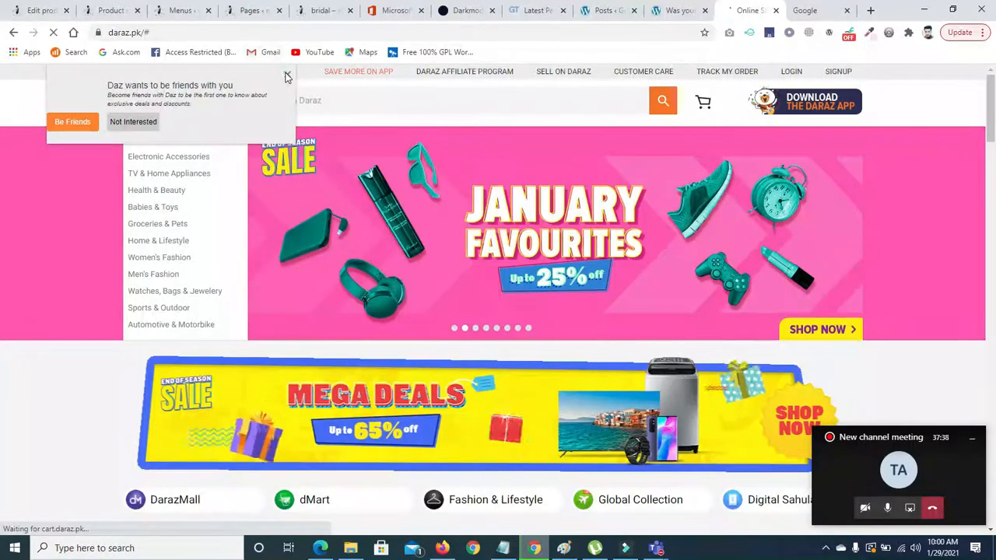
left_click(287, 74)
mouse_move(176, 144)
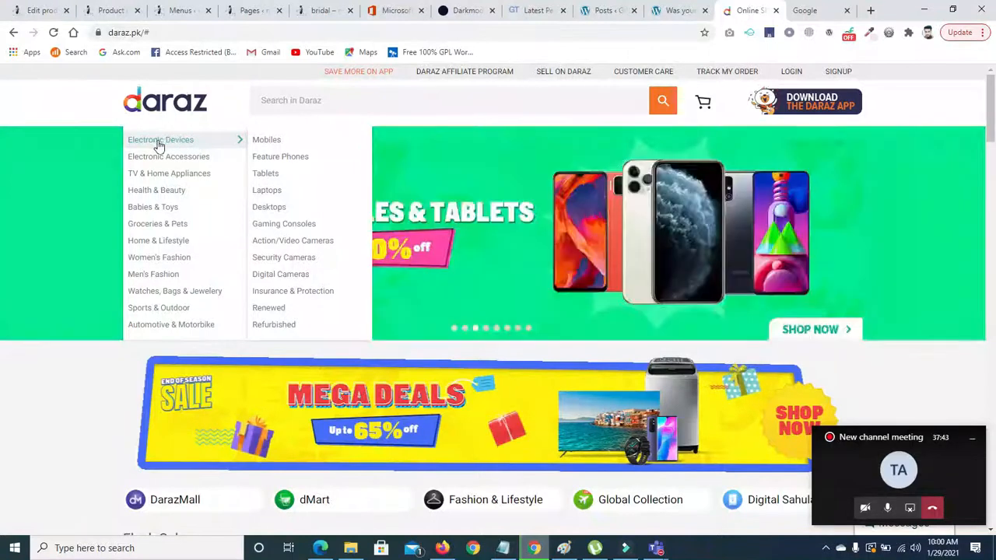
mouse_move(263, 147)
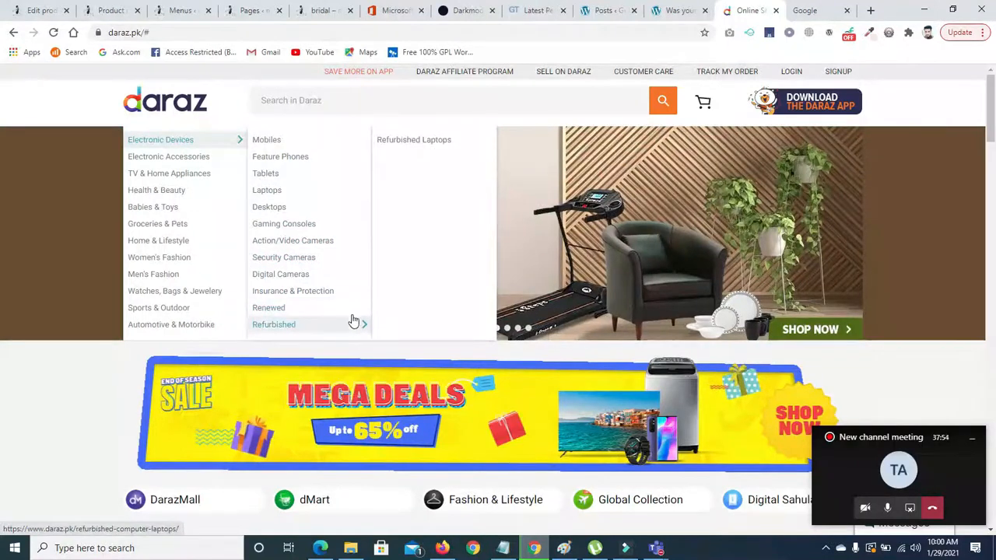
mouse_move(352, 292)
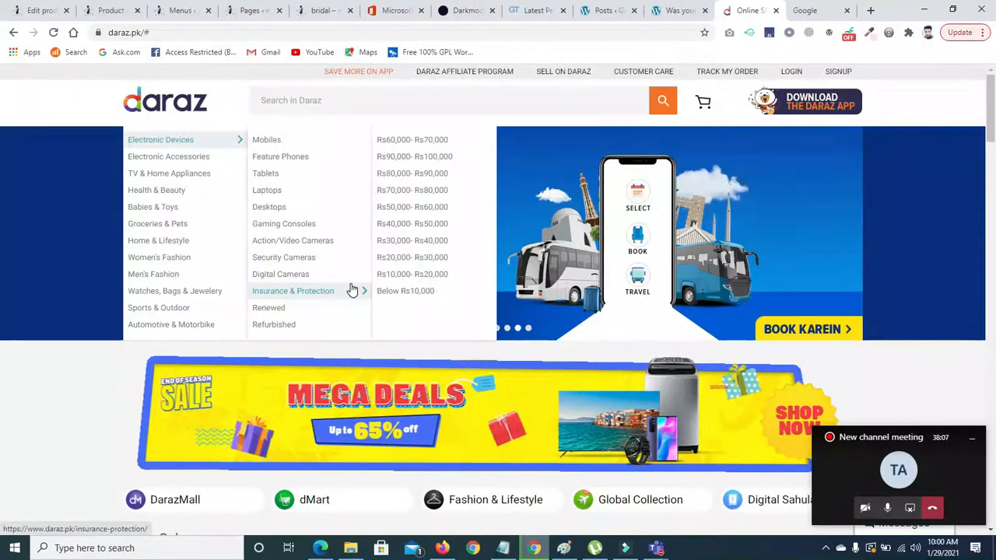
mouse_move(215, 138)
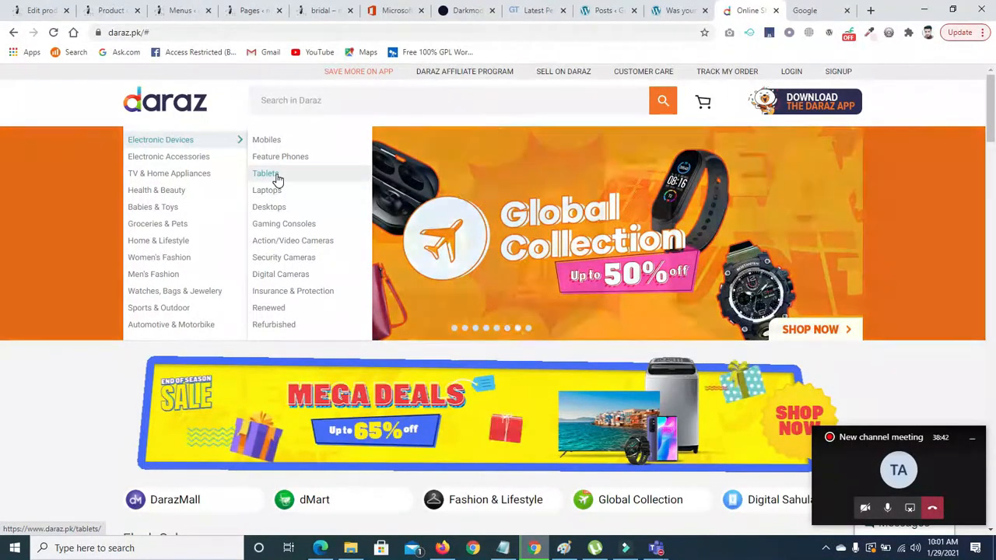
mouse_move(274, 194)
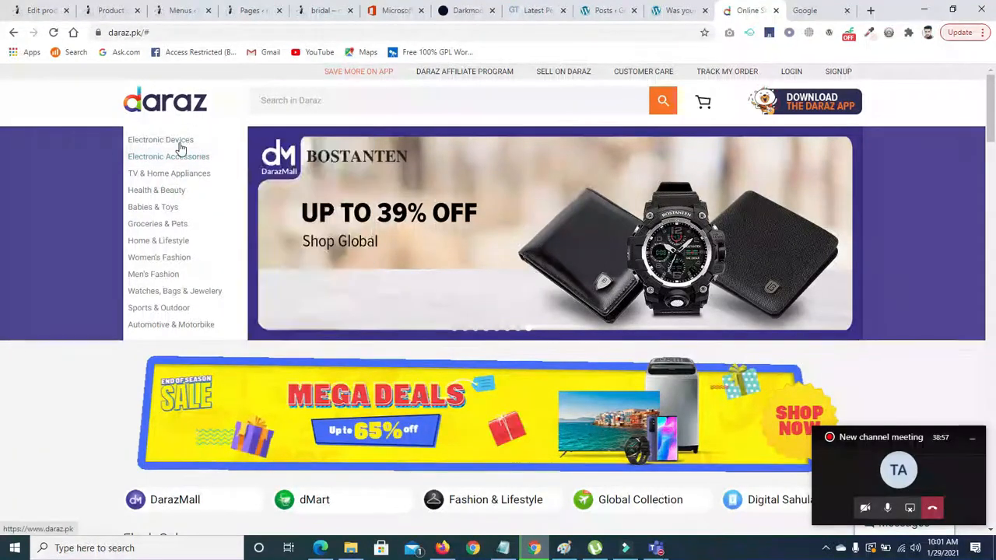
mouse_move(181, 148)
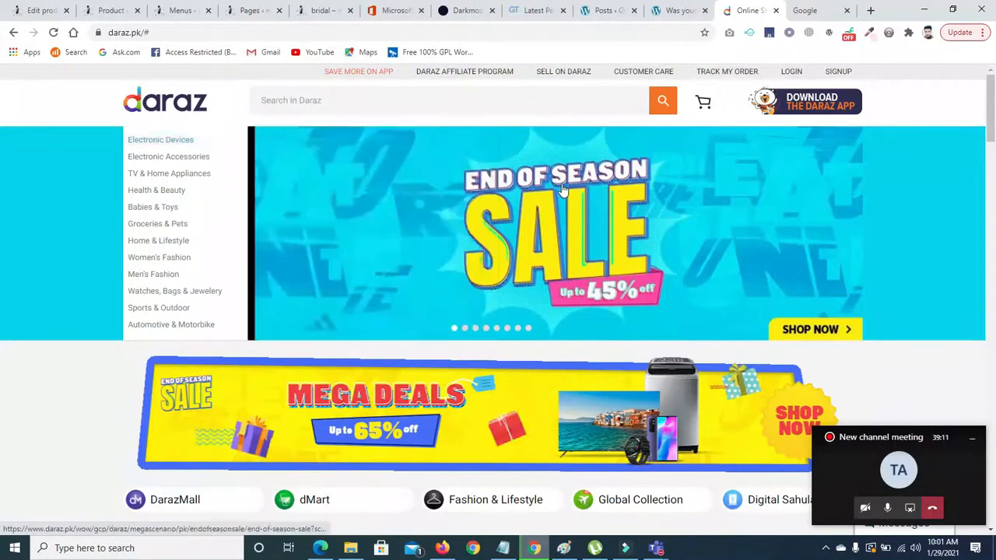
left_click_drag(992, 114, 993, 181)
left_click_drag(3, 183, 3, 370)
left_click_drag(994, 368, 980, 145)
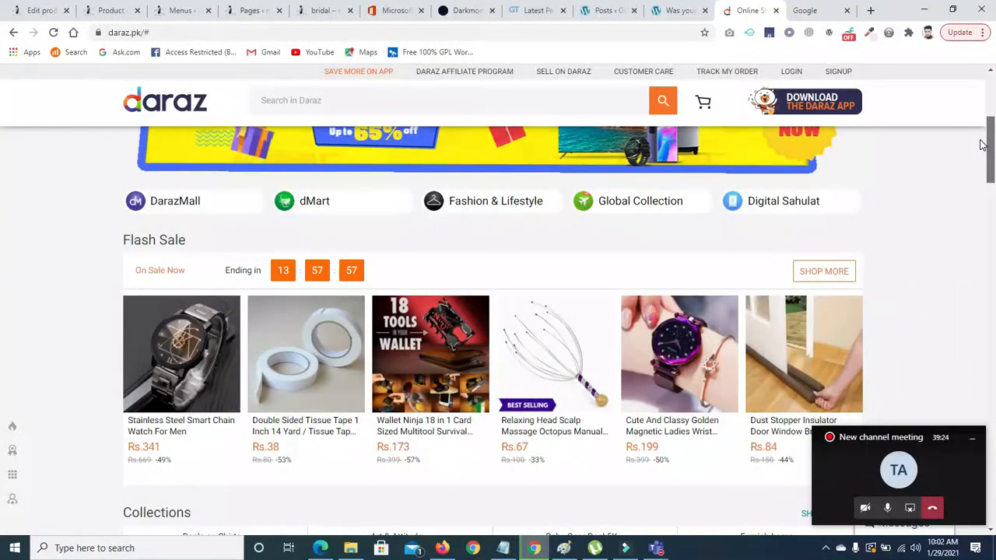
left_click_drag(981, 145, 991, 84)
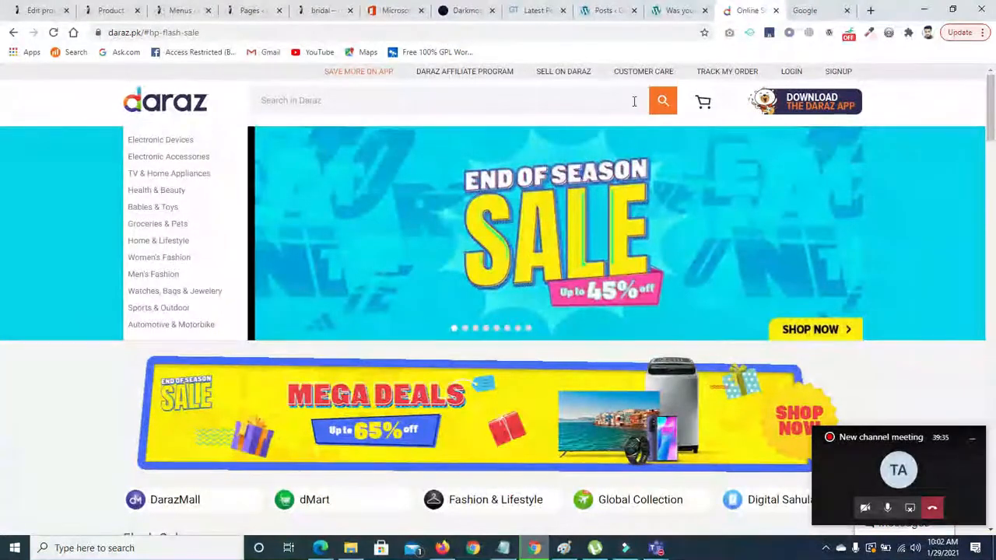
- Go back to The News Entertainment page, check the Teams meeting window, and look through the stories
left_click(13, 32)
left_click(14, 32)
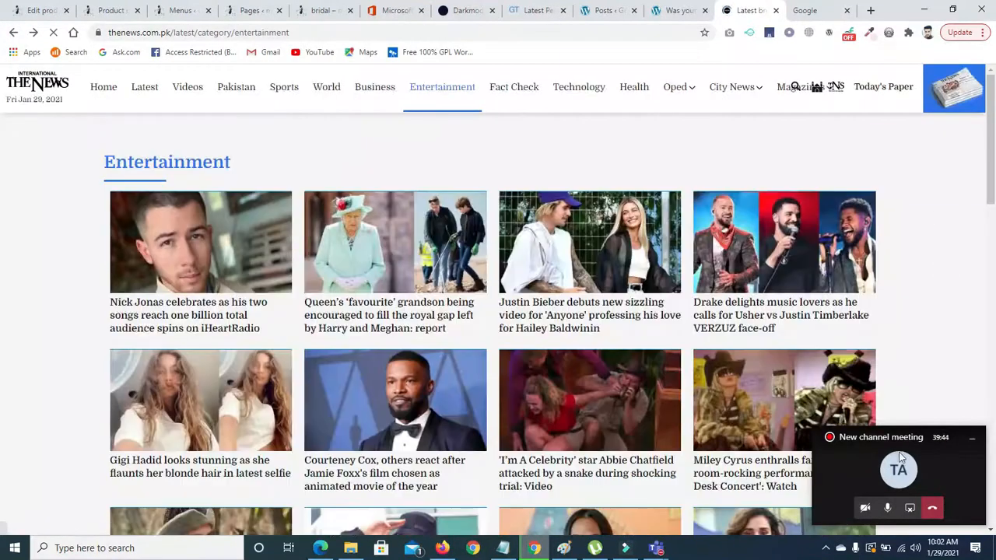
left_click(898, 465)
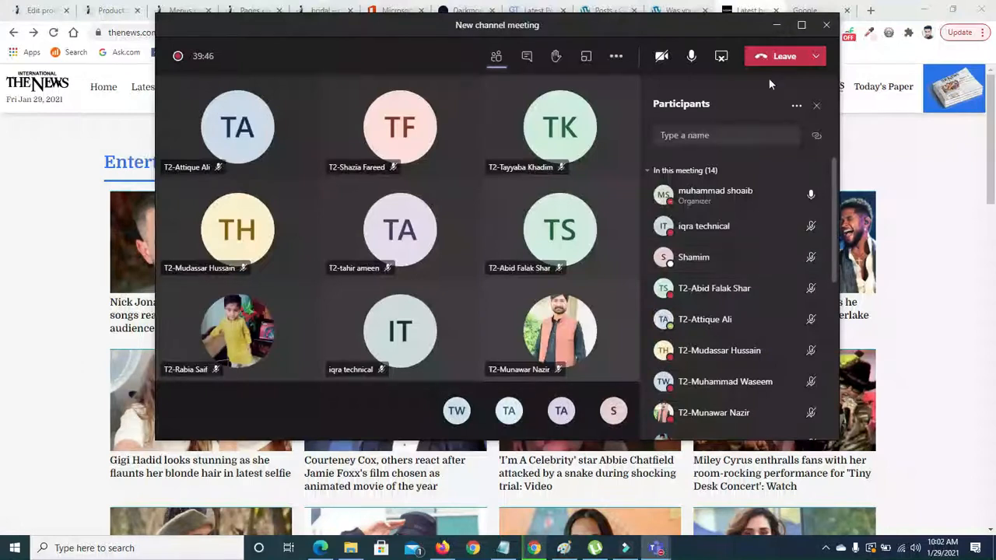
left_click(776, 25)
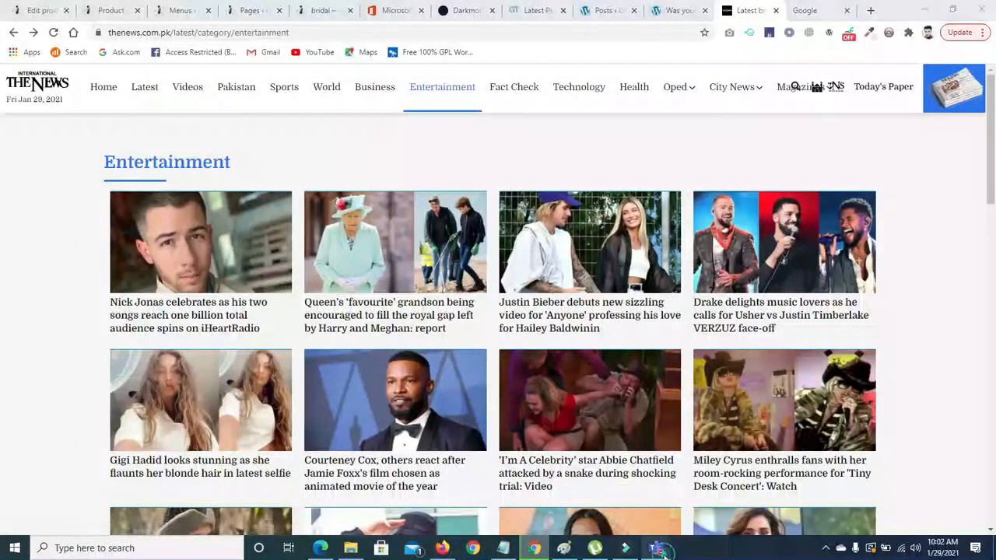
mouse_move(656, 548)
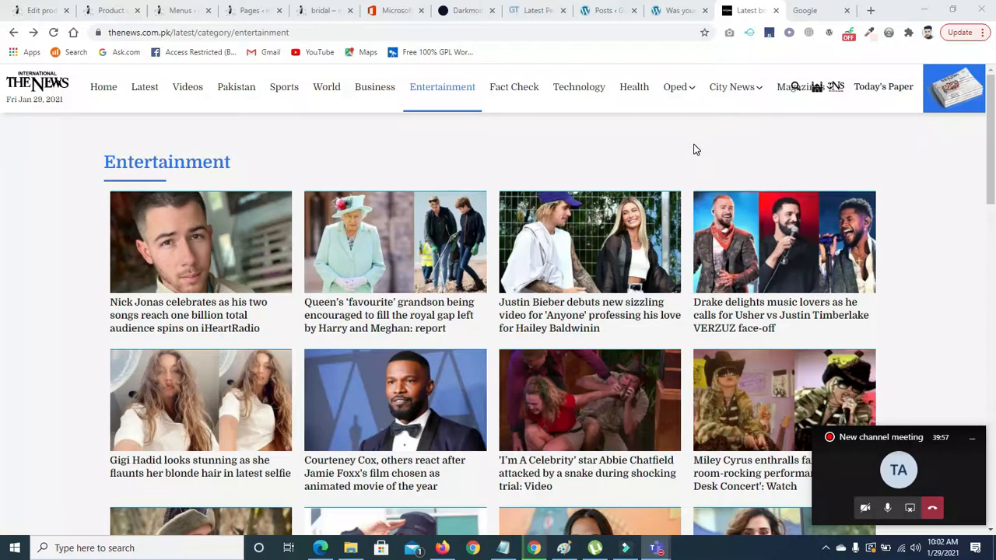
scroll(643, 173, "down", 6)
scroll(642, 173, "up", 6)
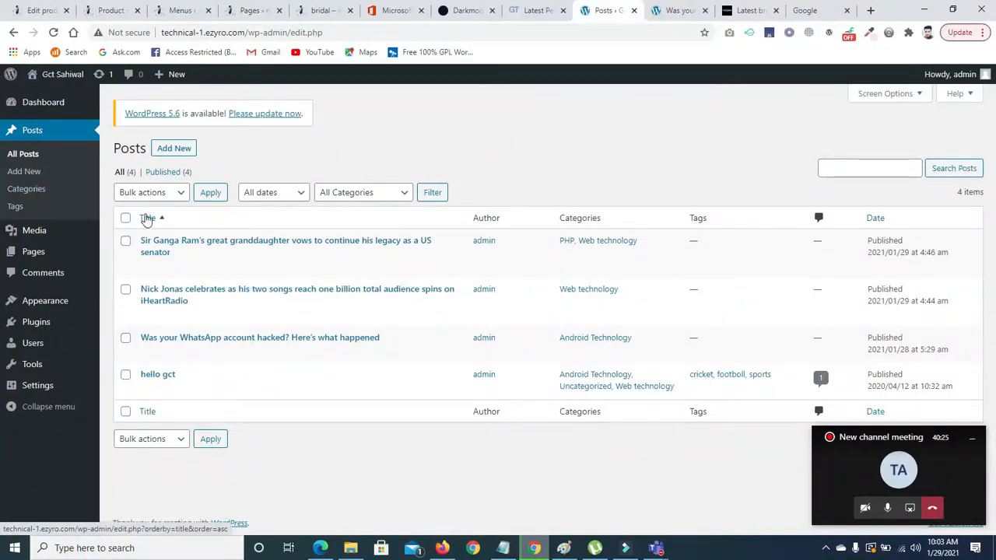
- Open the Sir Ganga Ram post in the full editor and review its categories down to the empty content area
left_click(149, 268)
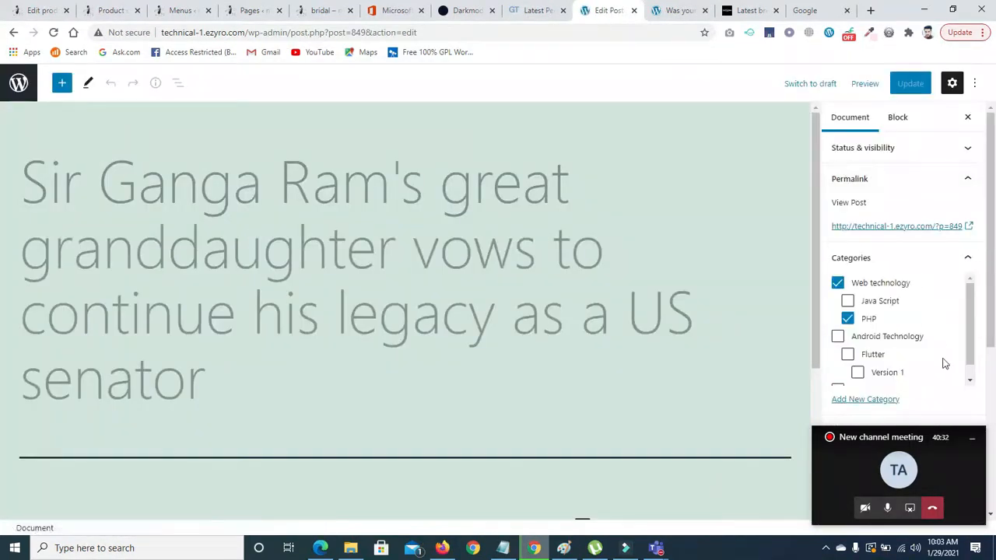
left_click(971, 438)
left_click_drag(969, 298, 967, 356)
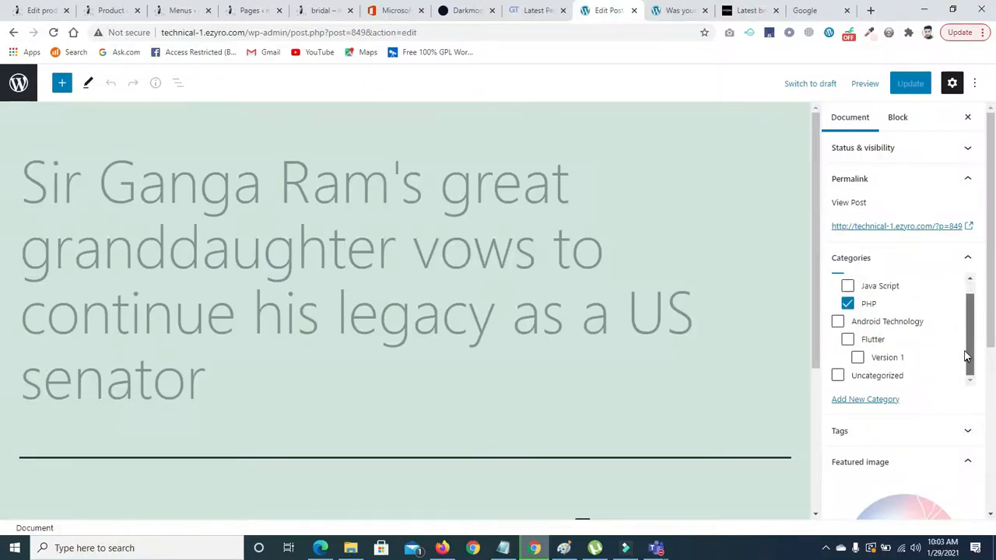
left_click_drag(813, 289, 806, 449)
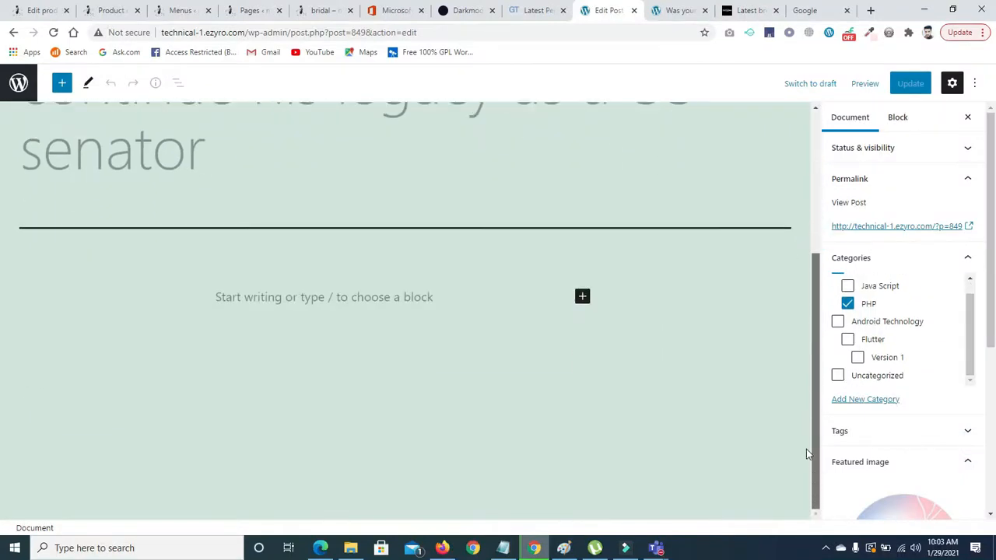
- Add a Default-size paragraph reading "Sir Ganga Ram's great granddaughter vows to continue his legacy as a US senator"
left_click(499, 302)
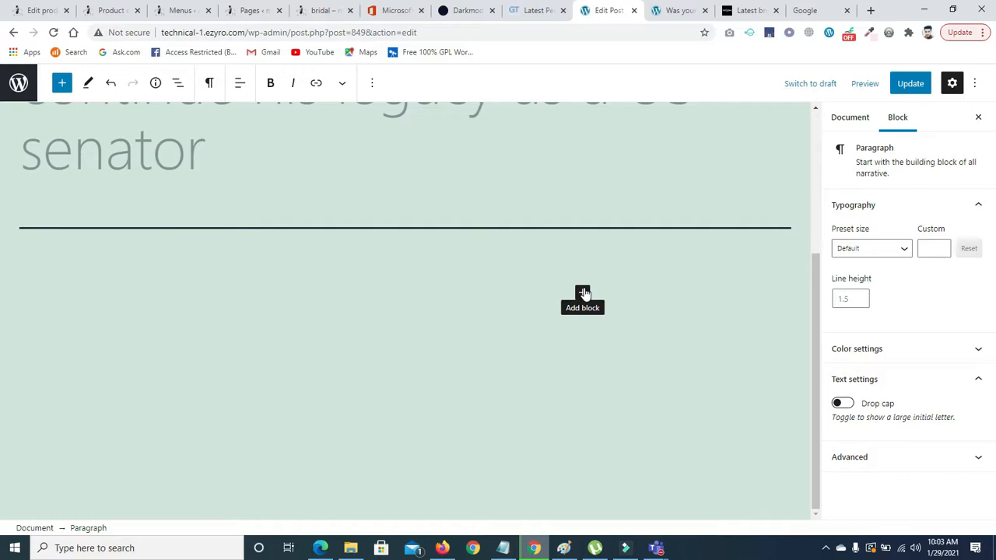
left_click(900, 249)
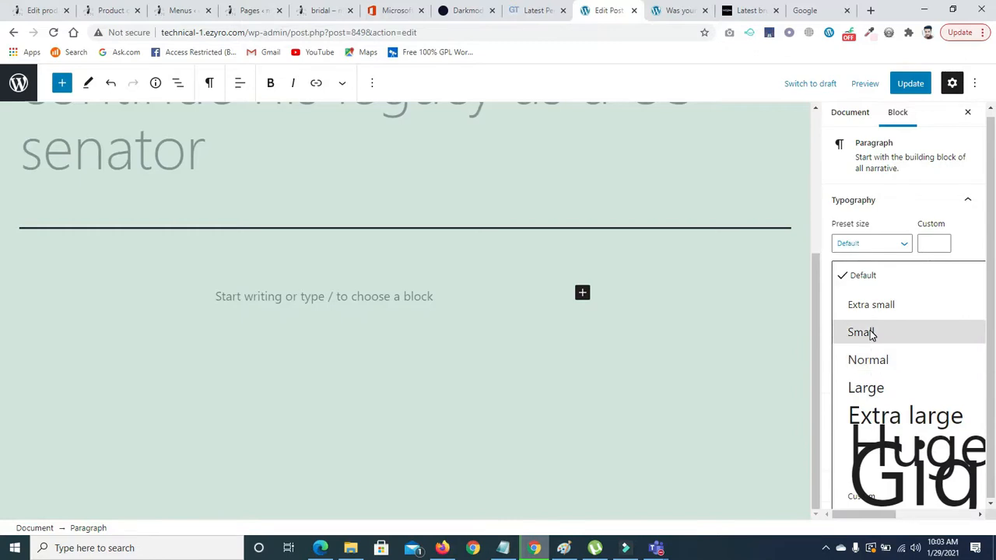
left_click(852, 277)
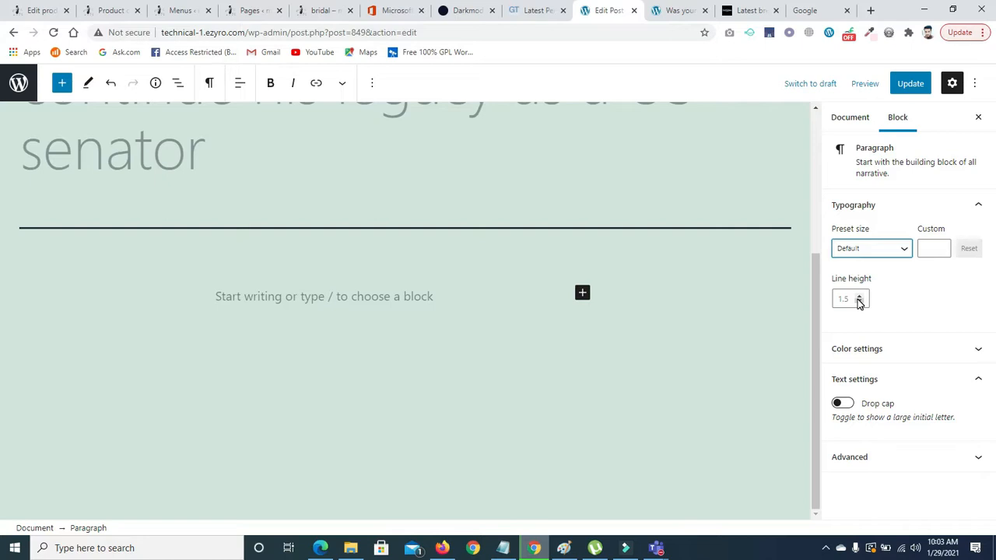
left_click(392, 296)
type("Sir Ganga Ram's great granddaughter vows to continue his legacy as a US senator")
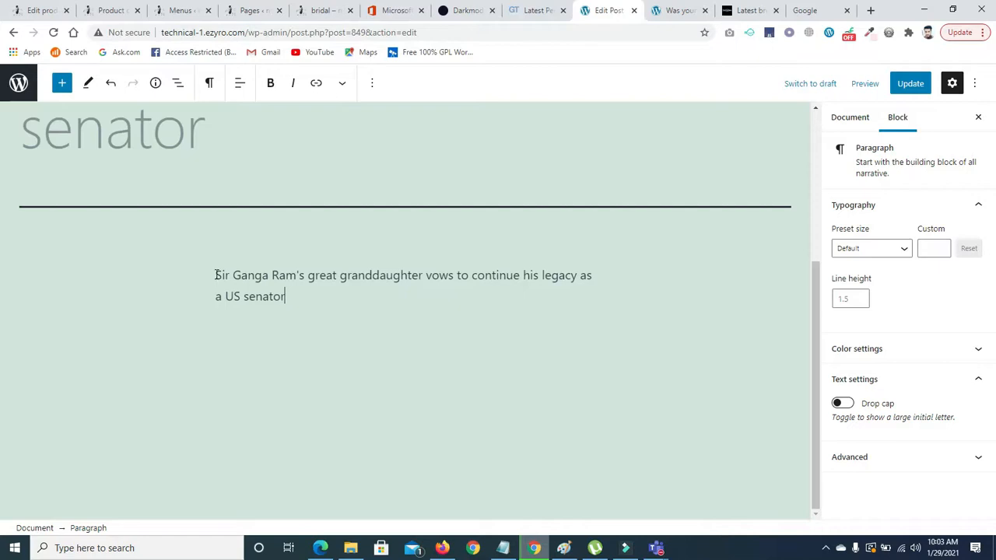
- Set the Sir Ganga Ram paragraph's line height to 2
left_click(859, 300)
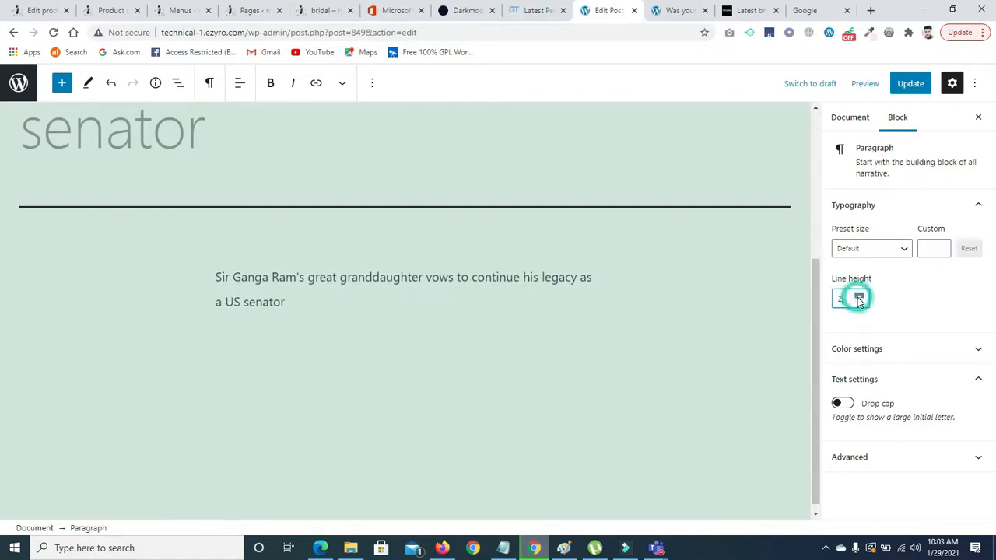
left_click(859, 304)
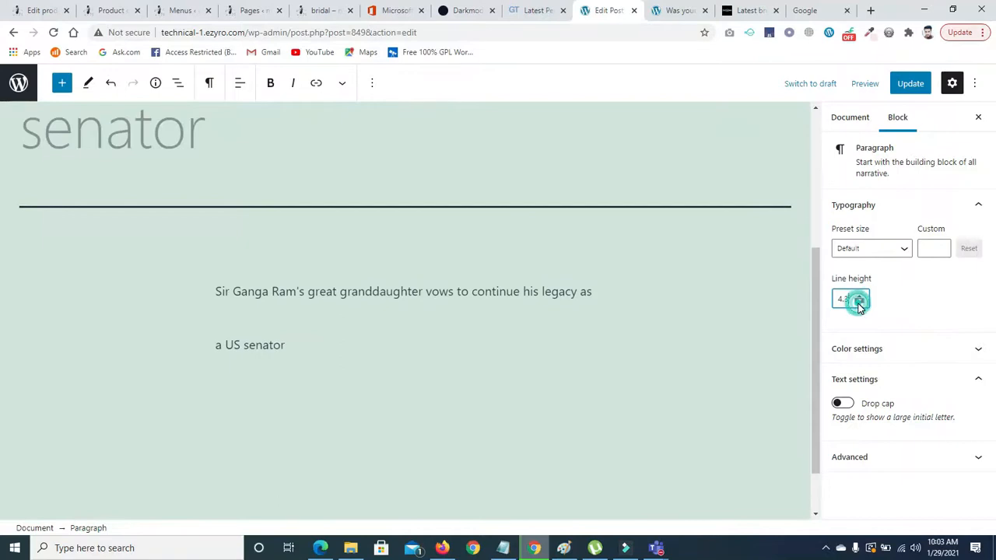
left_click(859, 304)
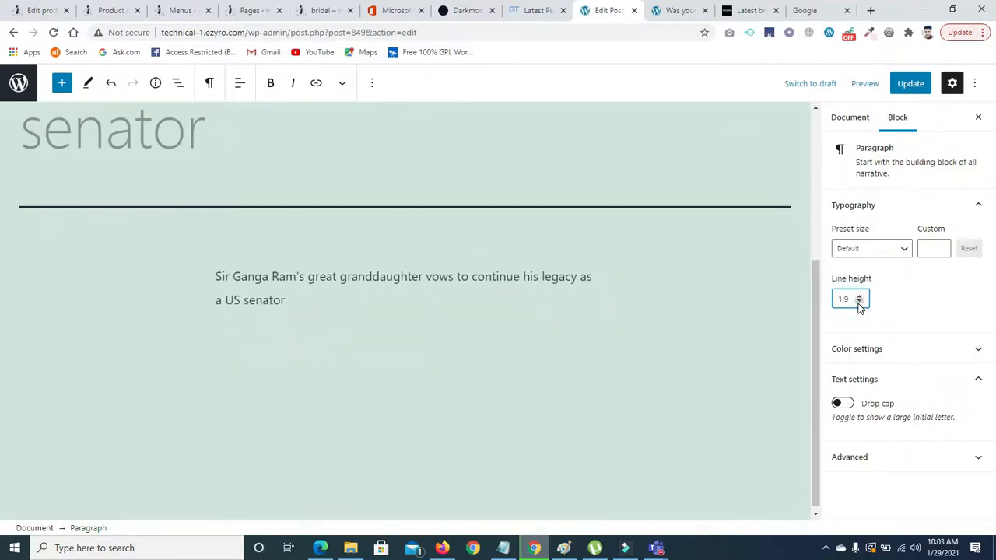
left_click(859, 304)
left_click(859, 299)
left_click(859, 299)
left_click(859, 299)
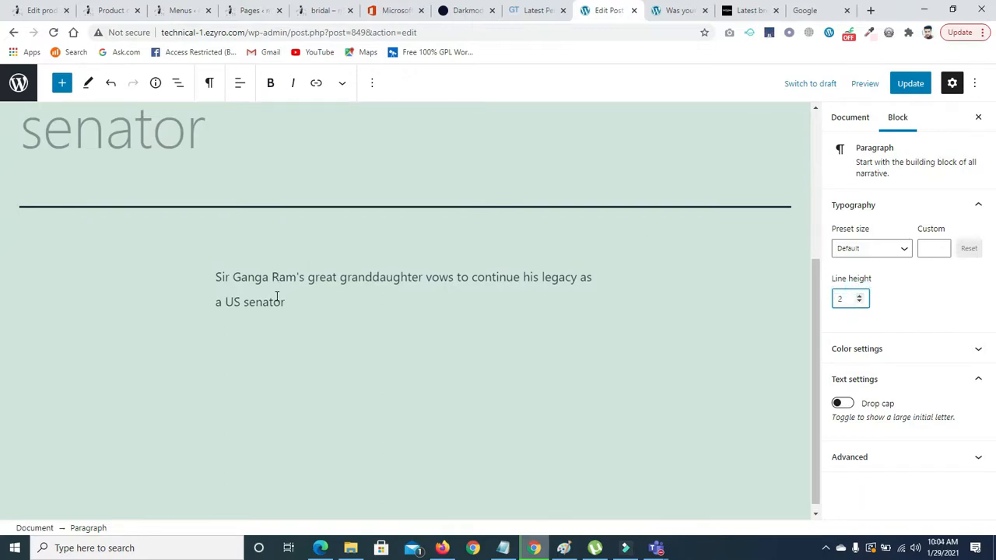
- Turn on the paragraph's drop cap and append a second copy of its Sir Ganga Ram sentence at the end
left_click(842, 403)
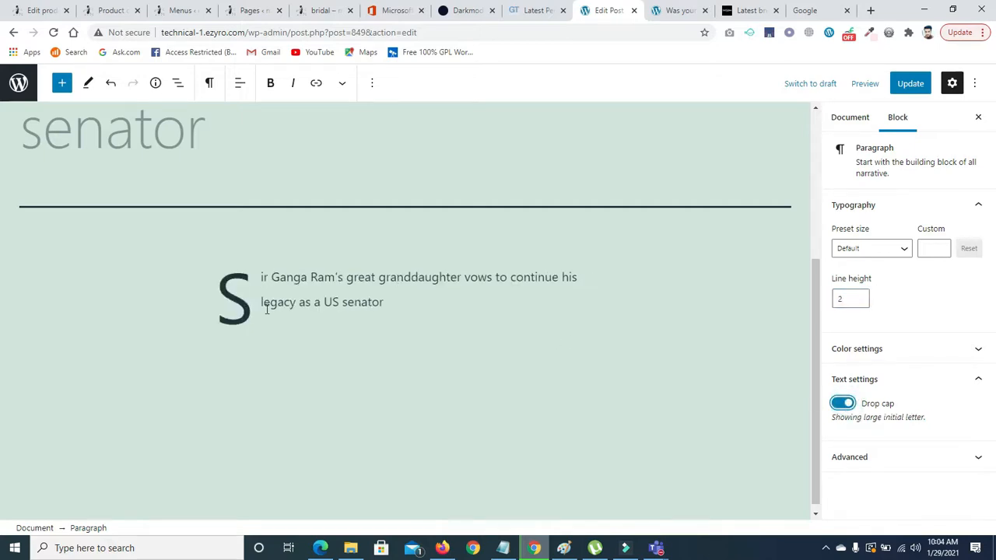
left_click(394, 306)
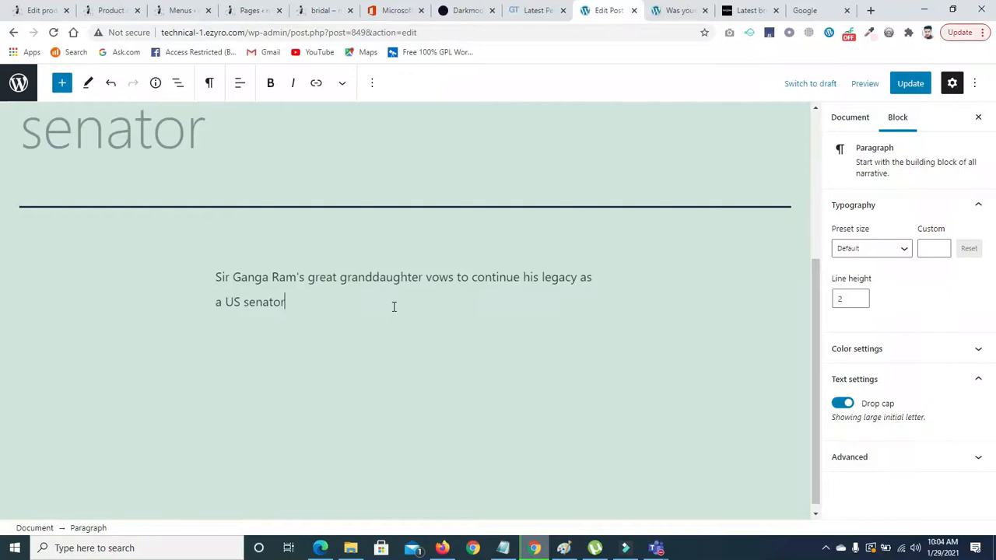
type("Sir Ganga Ram's great granddaughter vows to continue his legacy as a US senator")
left_click(379, 356)
left_click(318, 407)
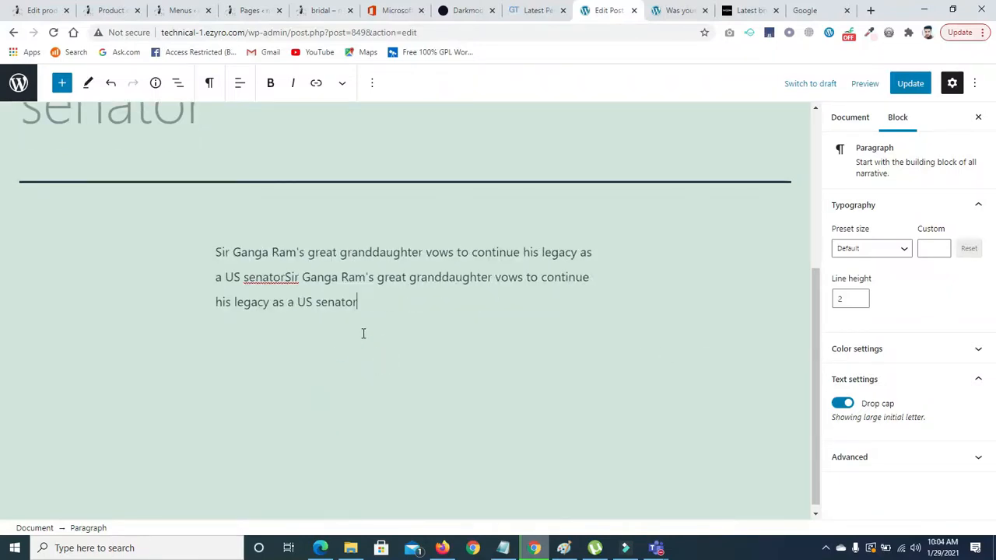
left_click(471, 298)
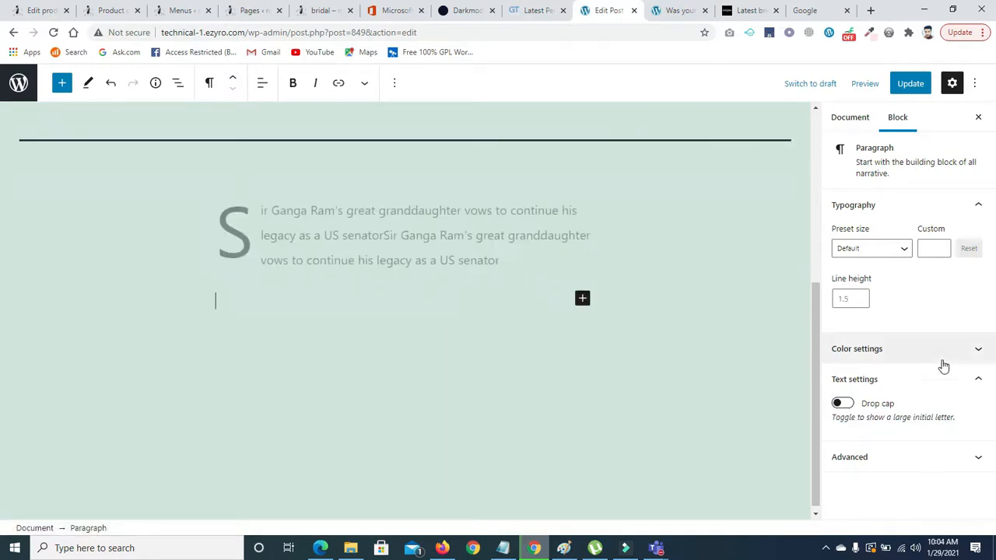
- Give the drop-cap paragraph a custom text color of very dark navy
left_click(978, 352)
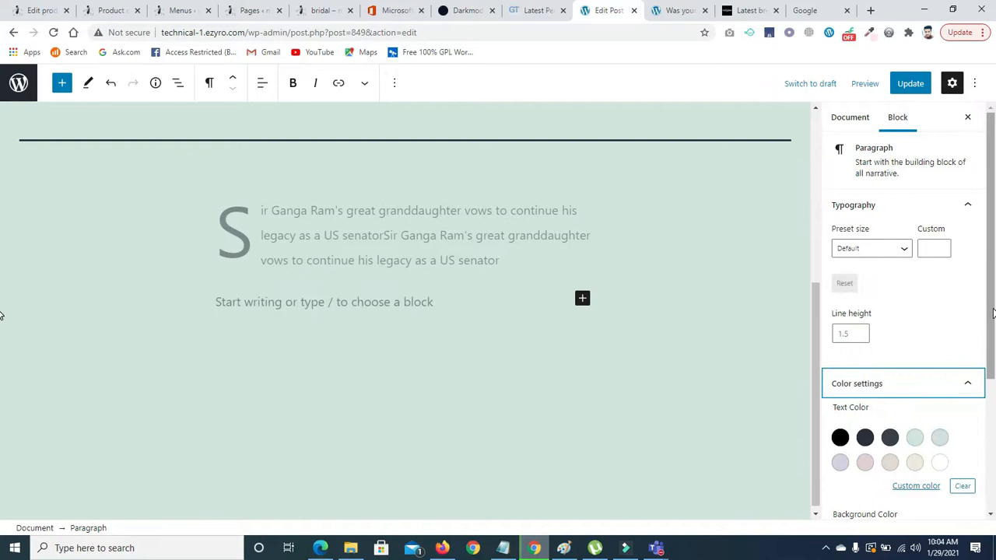
scroll(964, 354, "down", 2)
left_click(444, 235)
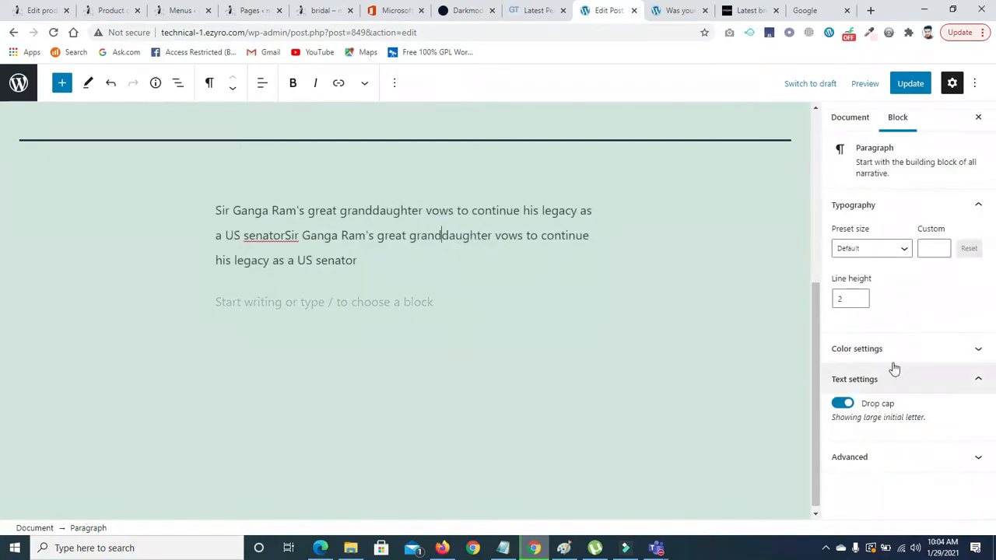
left_click(979, 352)
scroll(903, 342, "down", 2)
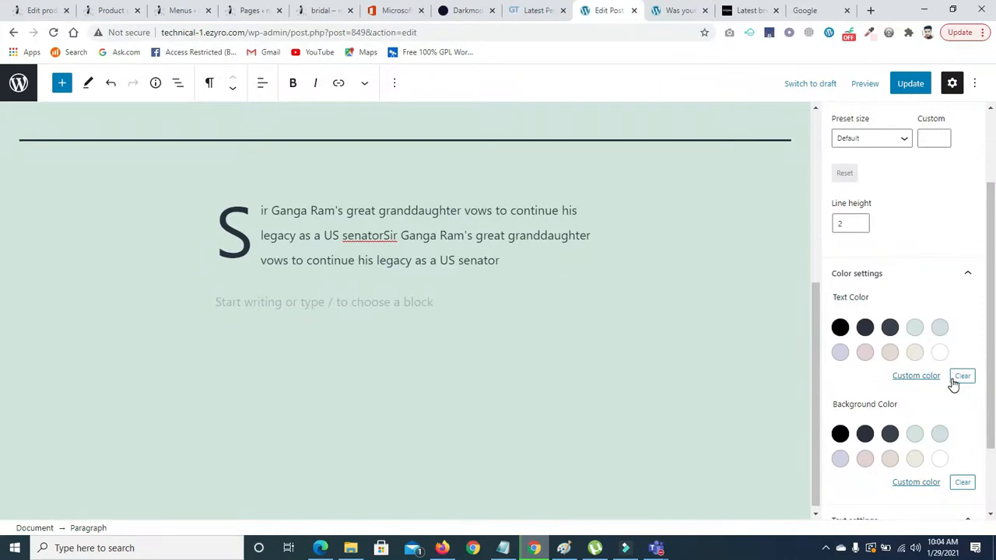
left_click(919, 376)
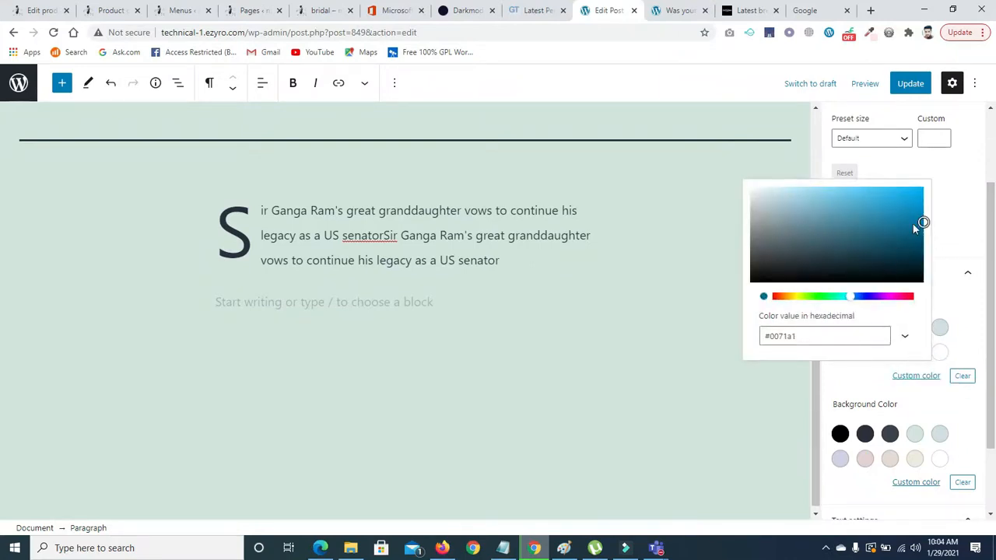
left_click_drag(919, 224, 905, 267)
left_click(865, 297)
left_click(669, 258)
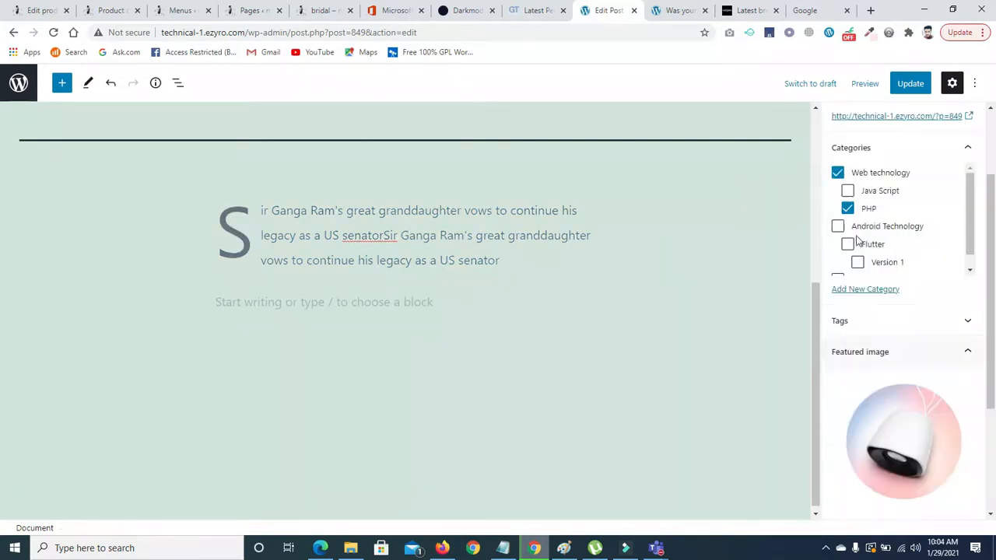
- Reselect the drop-cap paragraph and review its Advanced options for HTML anchor and CSS classes, along with its text settings
scroll(995, 243, "up", 3)
left_click(902, 118)
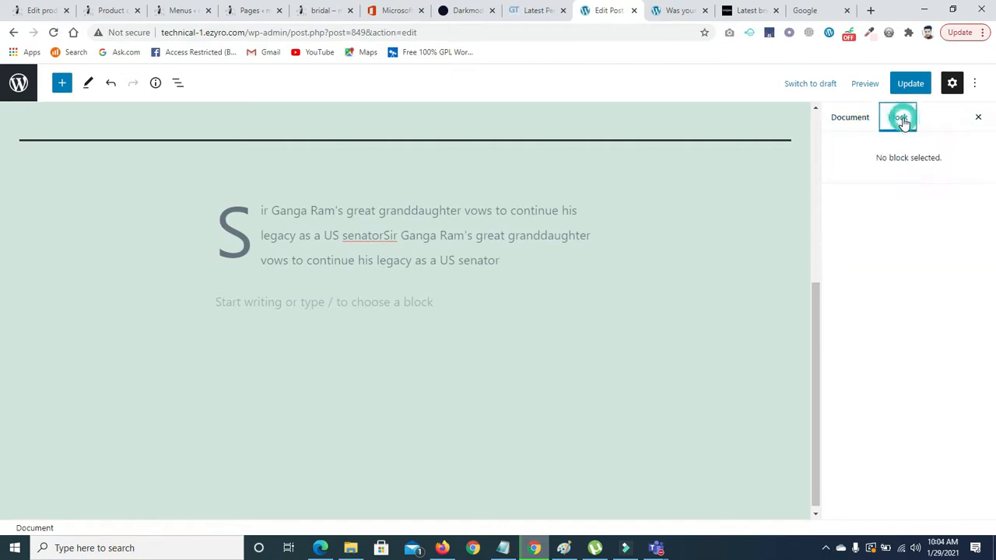
left_click(847, 122)
left_click(446, 230)
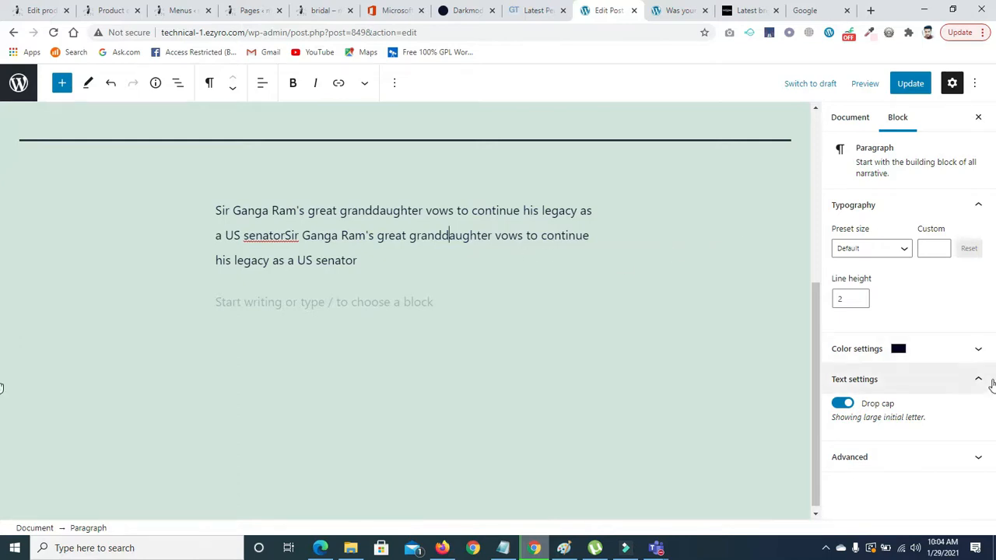
left_click(979, 460)
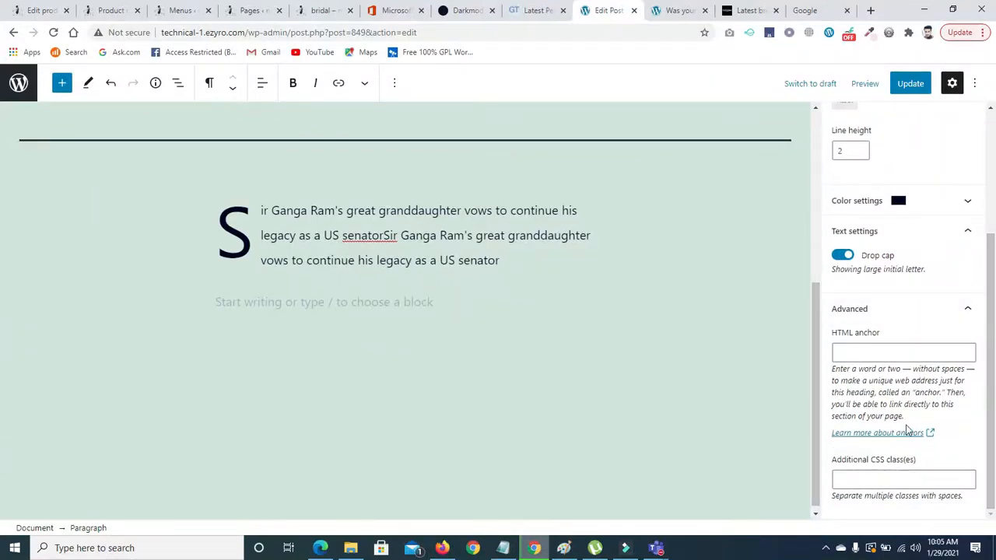
left_click(972, 309)
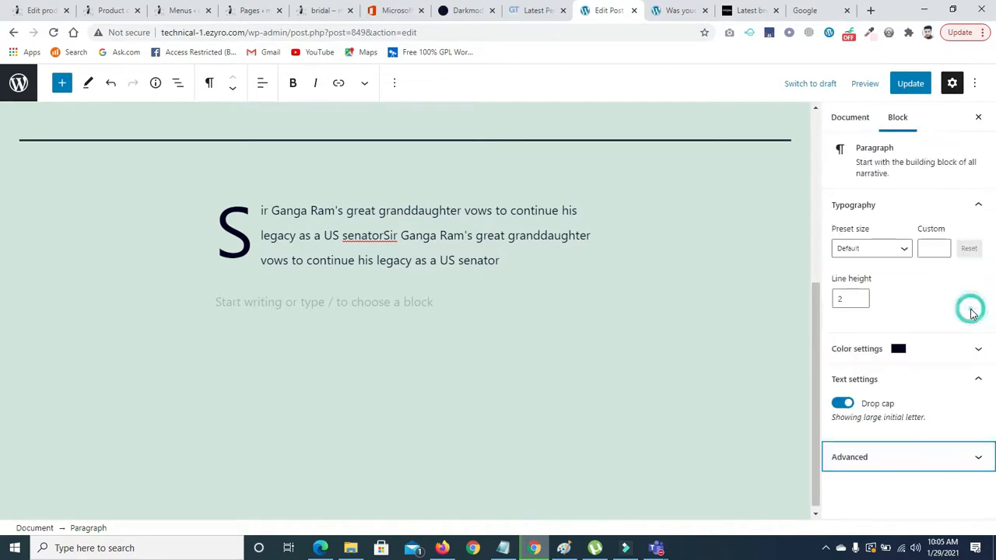
left_click(979, 379)
left_click(979, 379)
- Try several preset background colors on the paragraph, including white, and settle on the light cream one
left_click(977, 349)
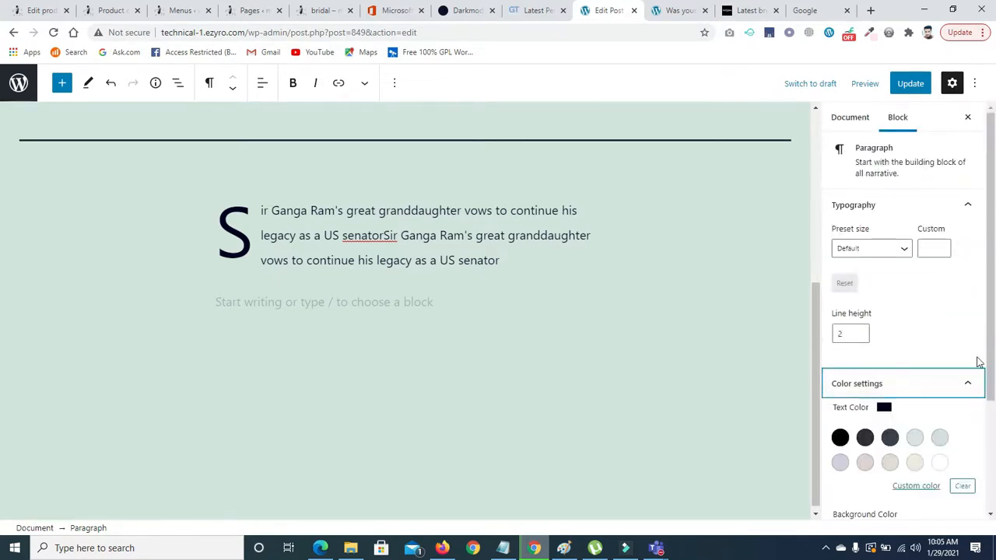
scroll(988, 450, "down", 2)
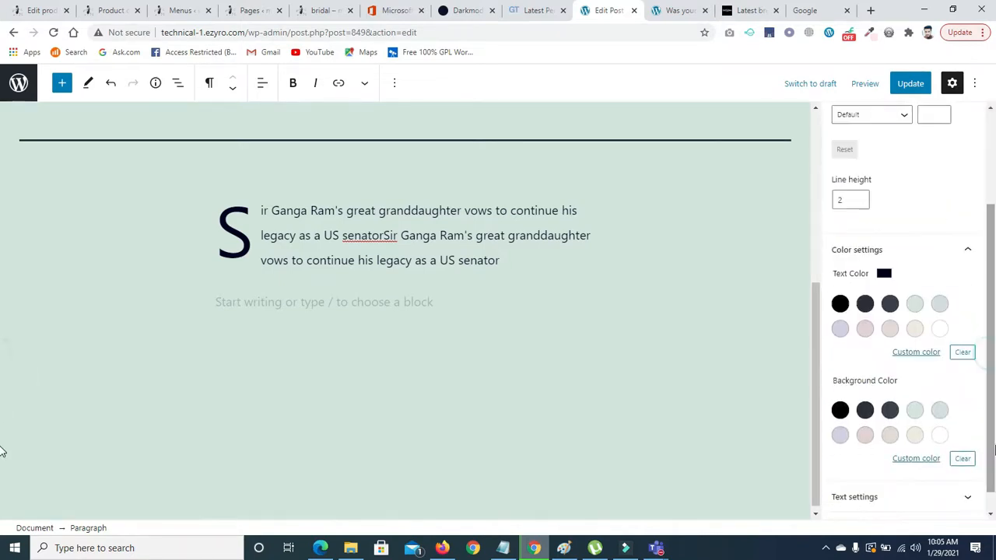
left_click(890, 410)
left_click(912, 411)
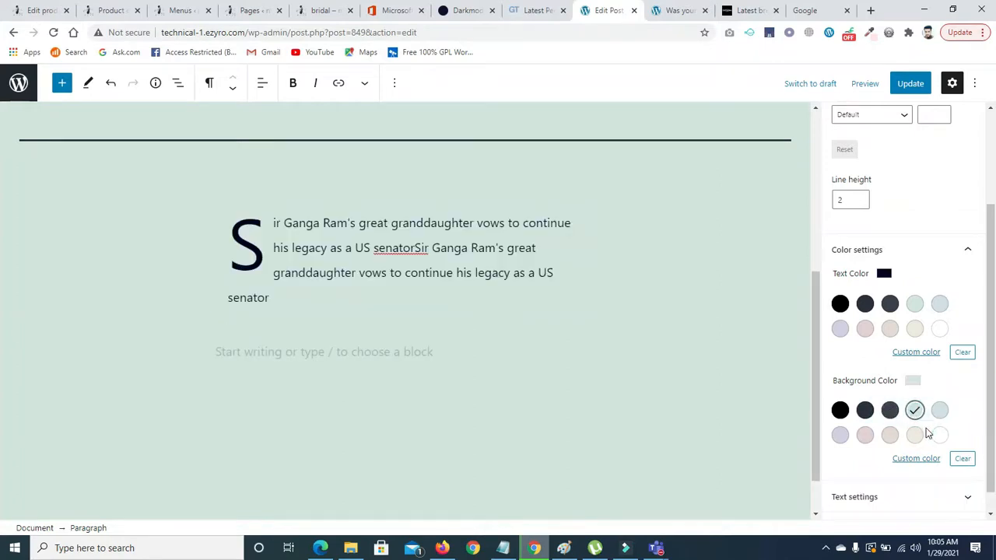
left_click(914, 435)
left_click(890, 435)
left_click(864, 435)
left_click(840, 435)
left_click(940, 435)
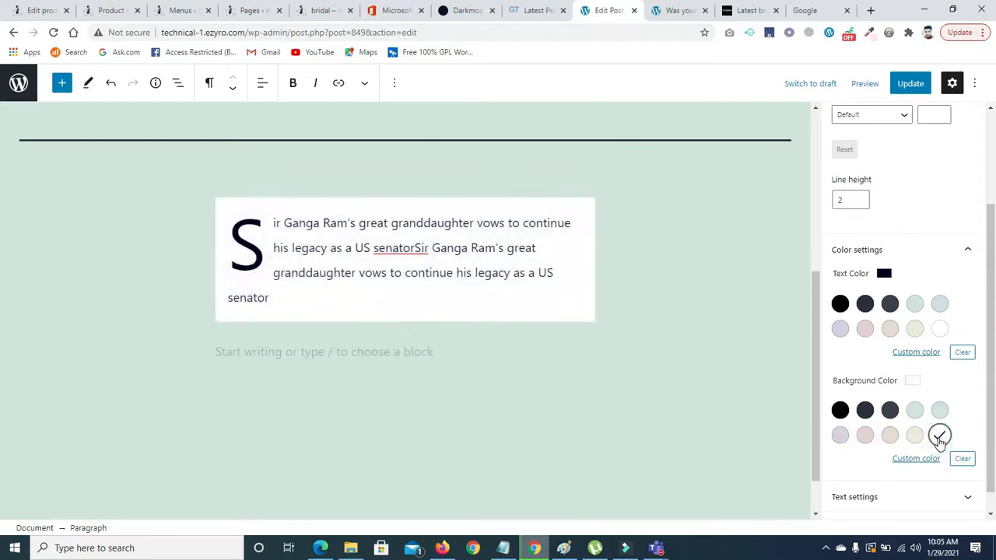
left_click(914, 435)
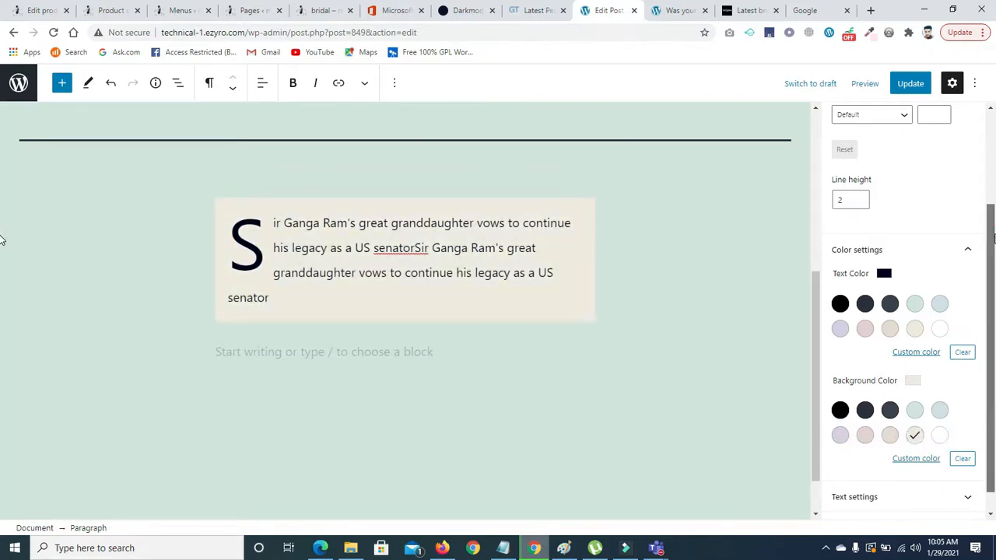
- Collapse the paragraph's typography and color settings, and review the post's categories, featured image, excerpt and discussion settings
scroll(957, 180, "up", 3)
left_click(967, 204)
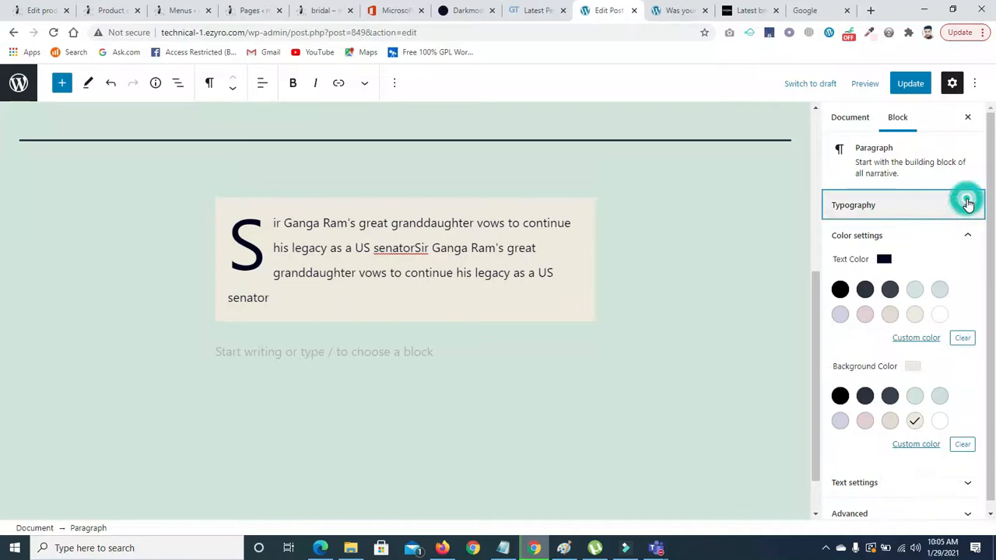
left_click(969, 236)
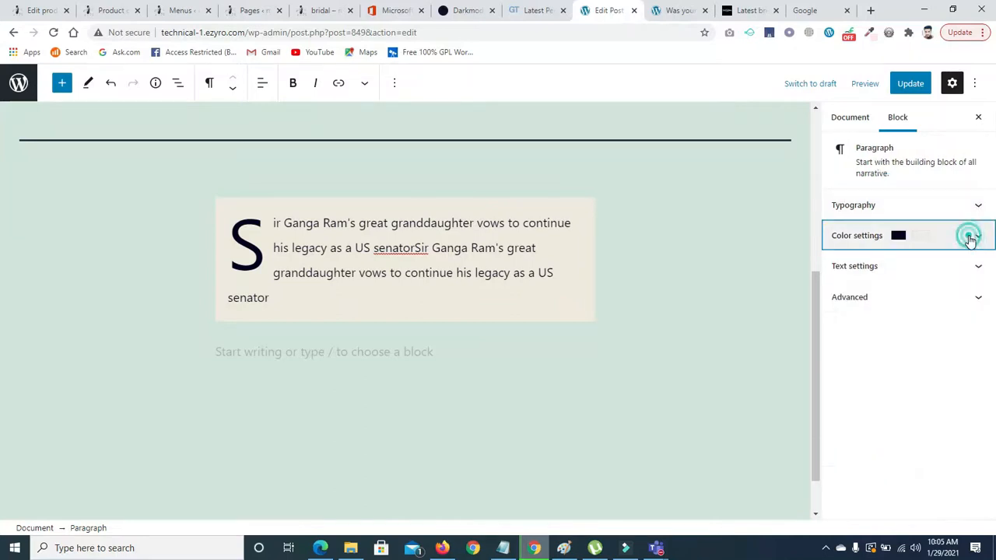
left_click(832, 119)
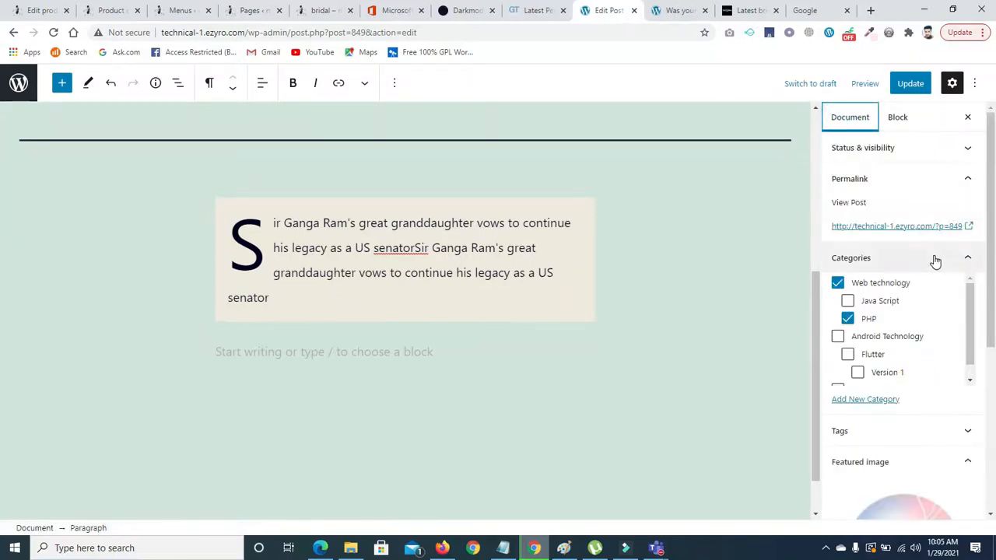
scroll(934, 260, "down", 4)
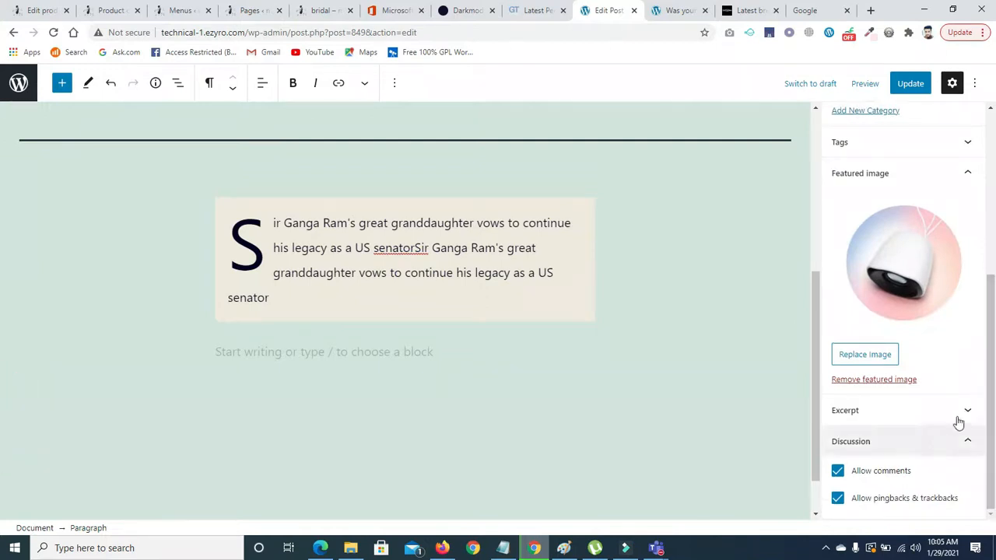
left_click(967, 407)
scroll(977, 249, "up", 5)
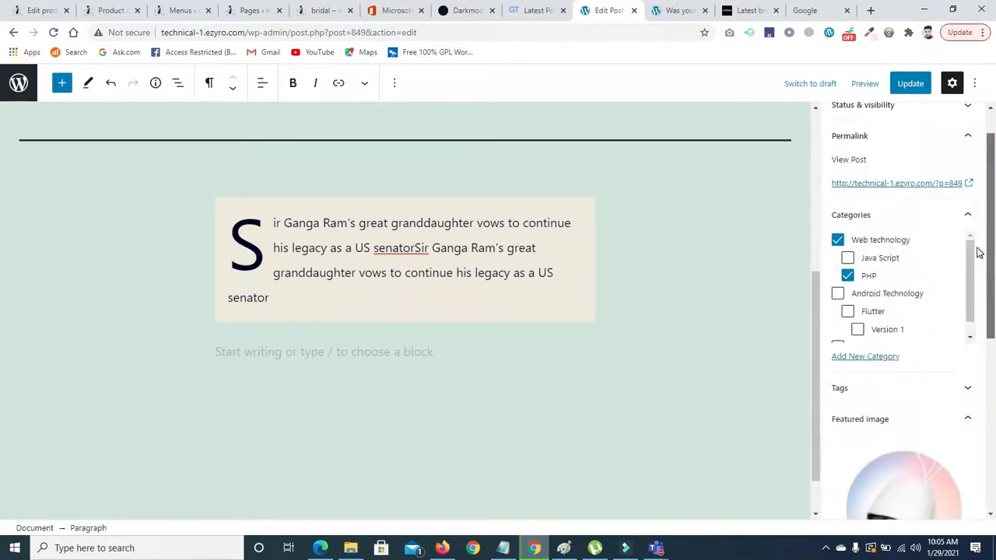
left_click(437, 233)
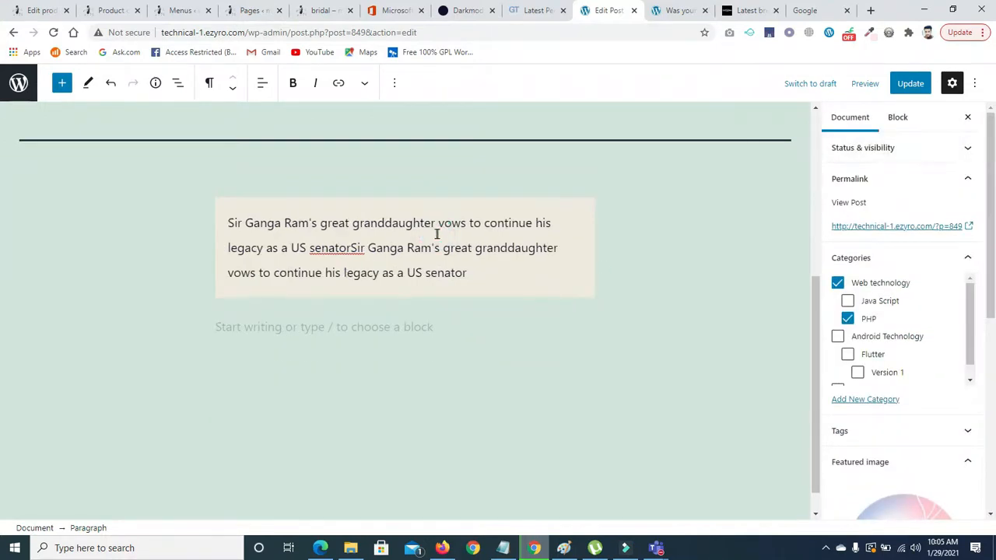
left_click_drag(382, 249, 415, 249)
scroll(891, 312, "down", 3)
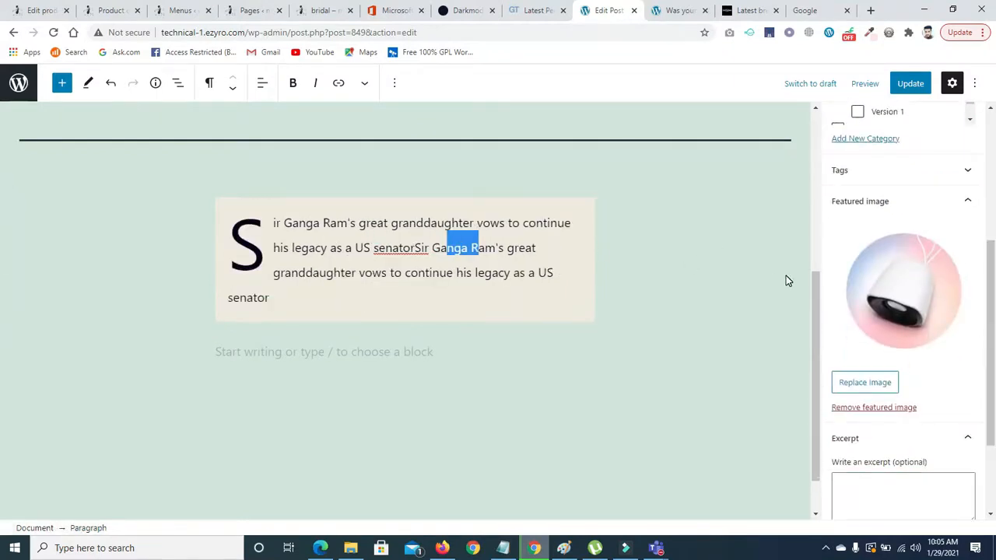
- Browse all available blocks and insert a YouTube embed block below the paragraph
left_click(386, 359)
left_click(582, 349)
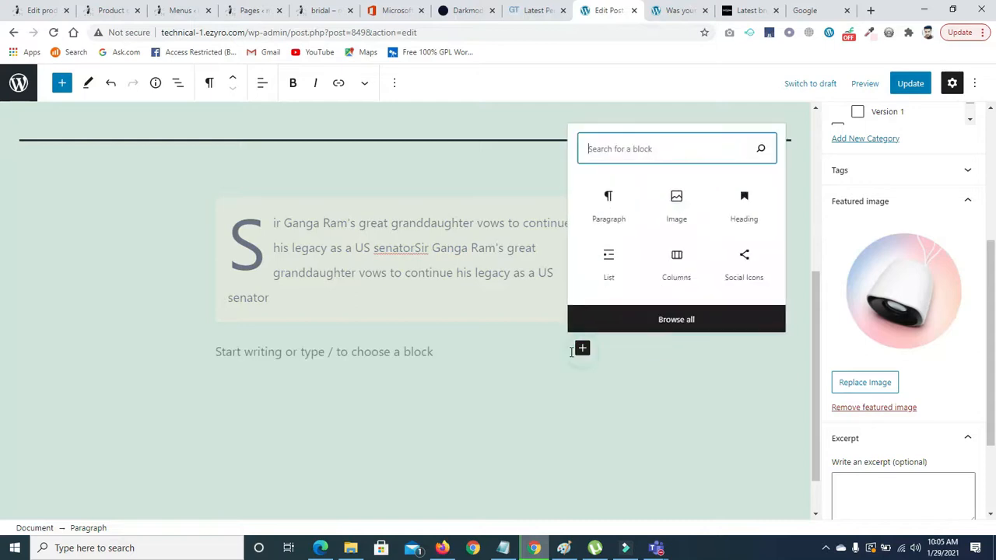
left_click(631, 323)
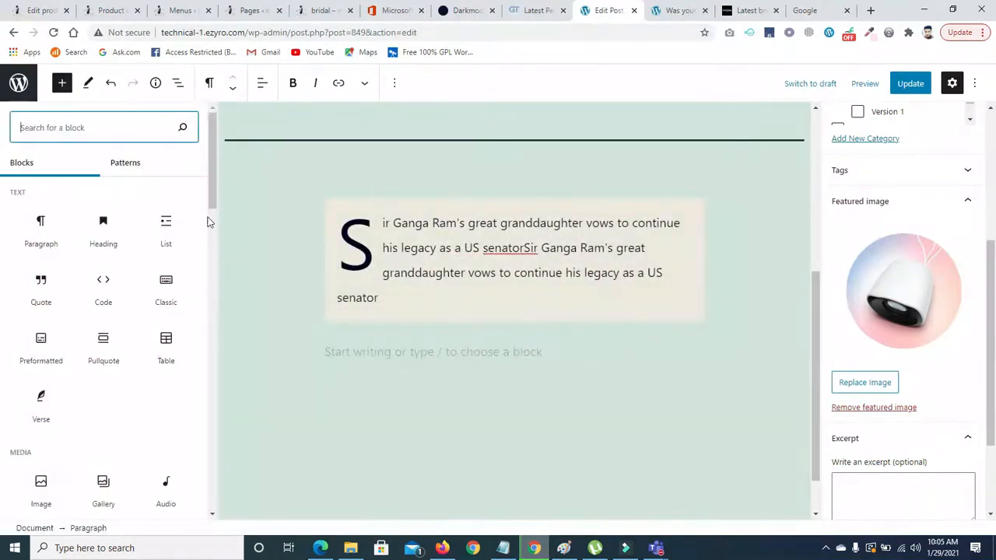
scroll(209, 234, "down", 1)
left_click_drag(208, 237, 194, 389)
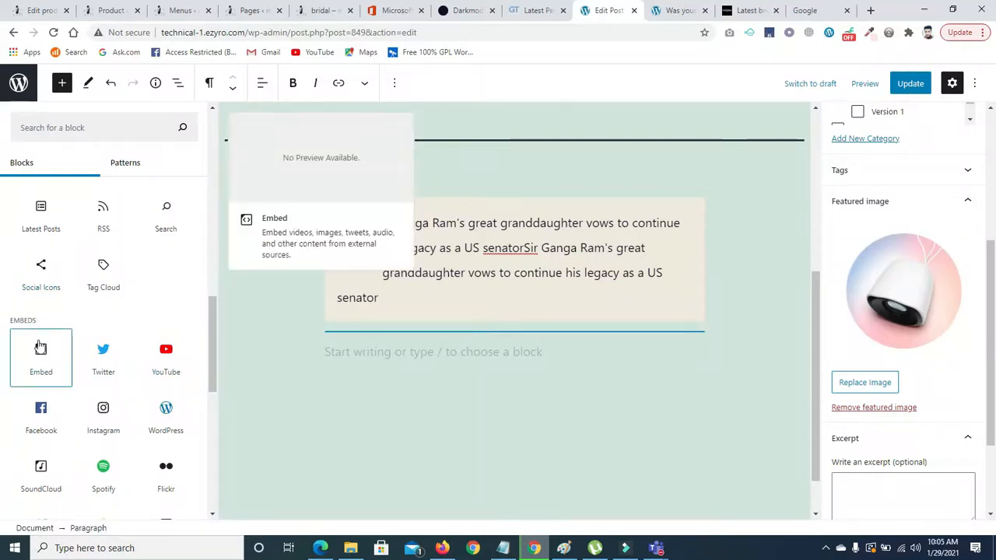
mouse_move(211, 337)
left_mouse_down()
mouse_move(197, 475)
mouse_move(205, 350)
left_mouse_up()
left_click(163, 317)
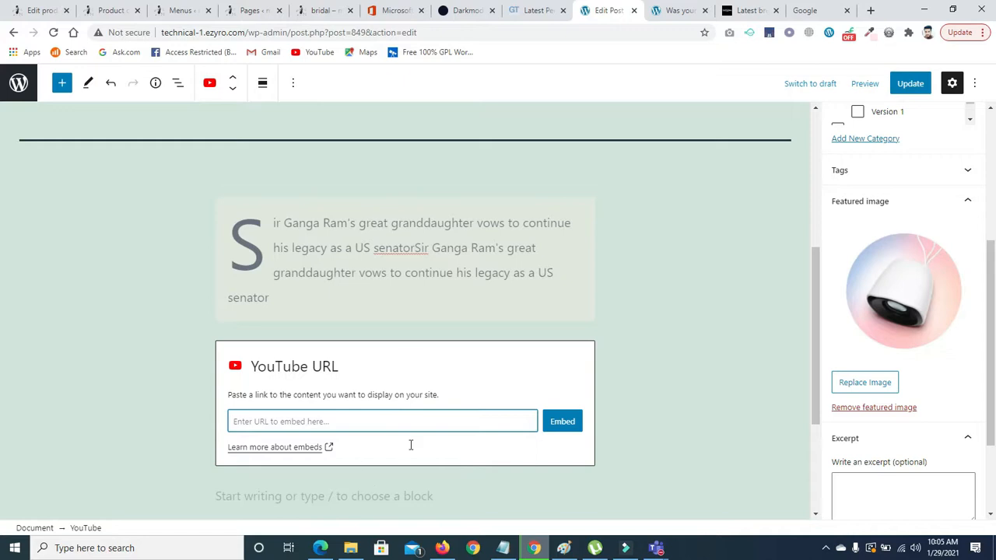
- Delete the empty YouTube embed block from the post
left_click(705, 370)
left_click_drag(819, 288, 815, 352)
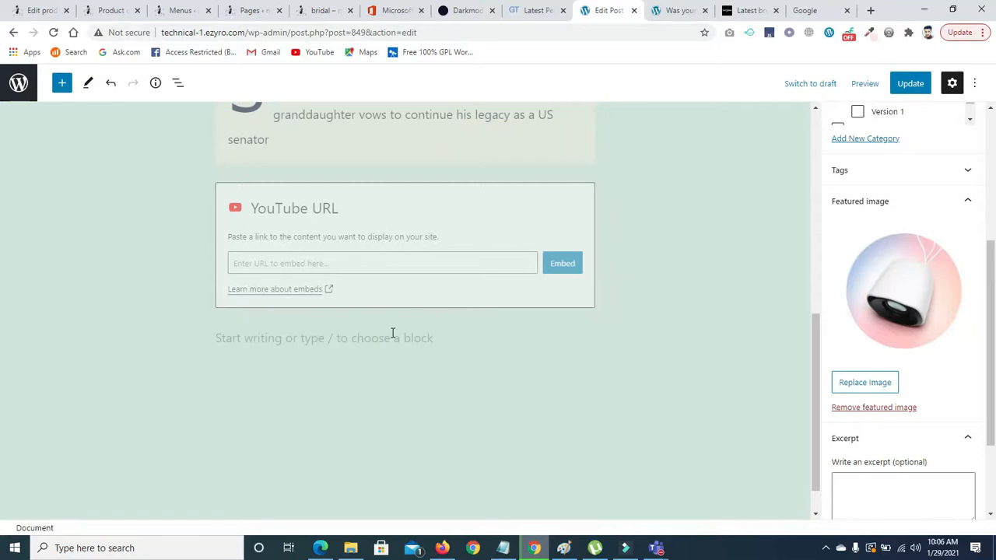
left_click(414, 215)
key("Delete")
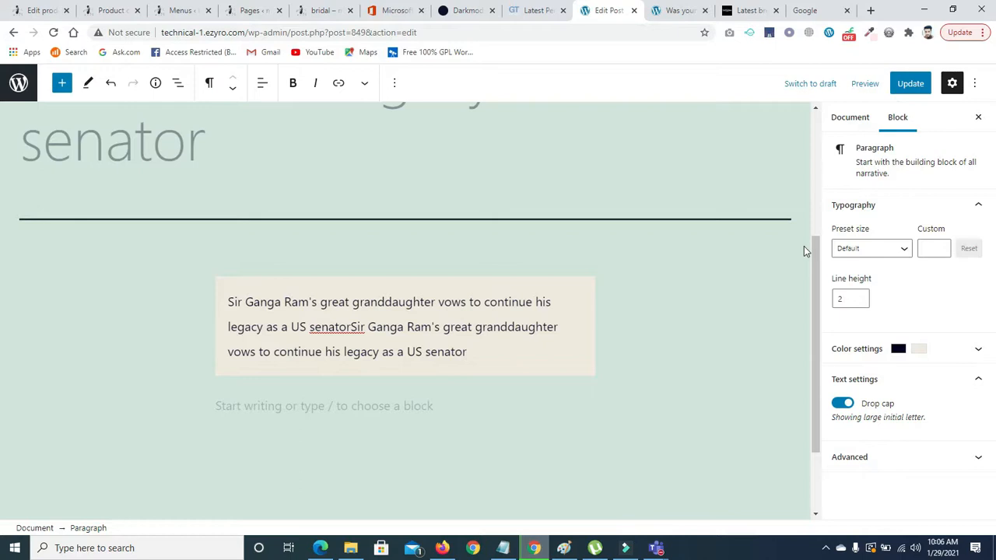
left_click_drag(813, 245, 799, 336)
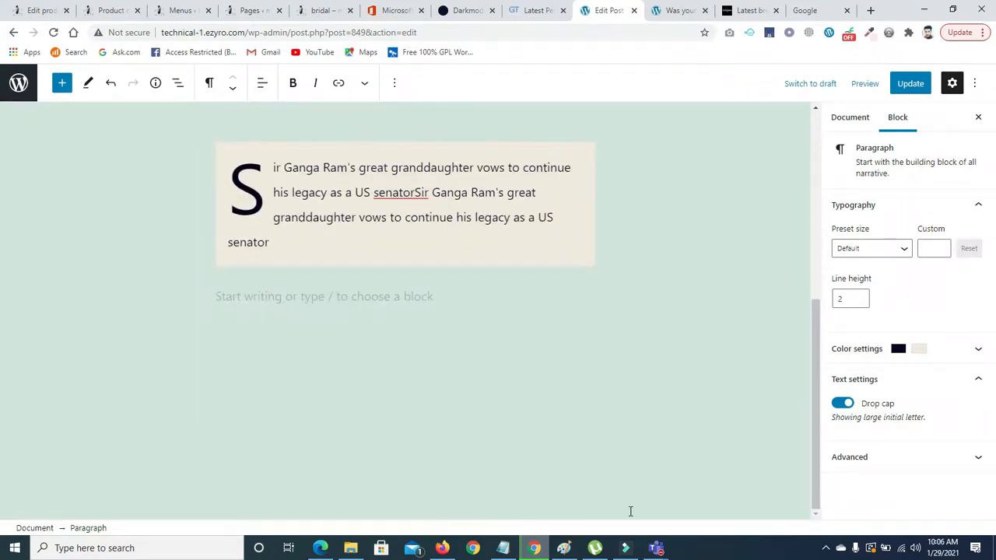
left_click(409, 248)
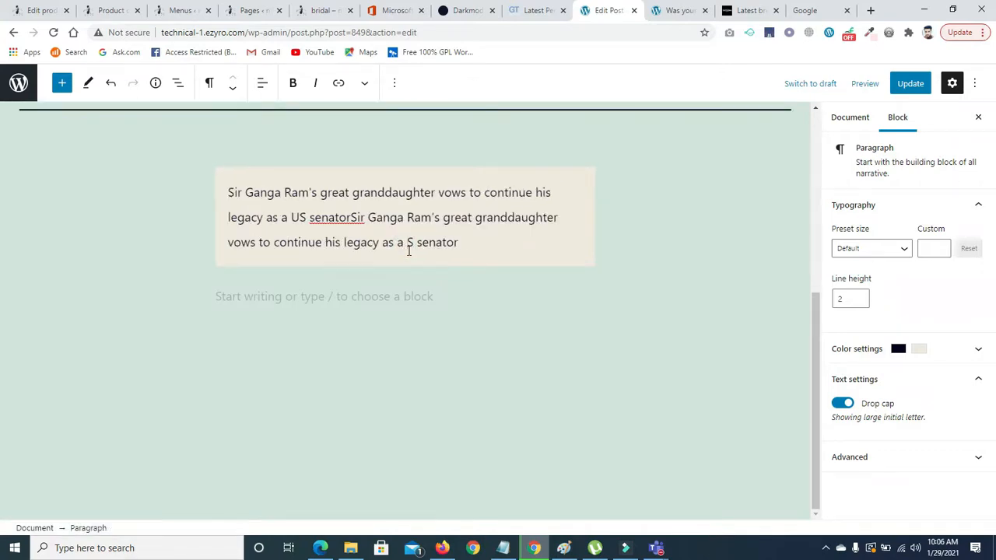
key("ctrl+z")
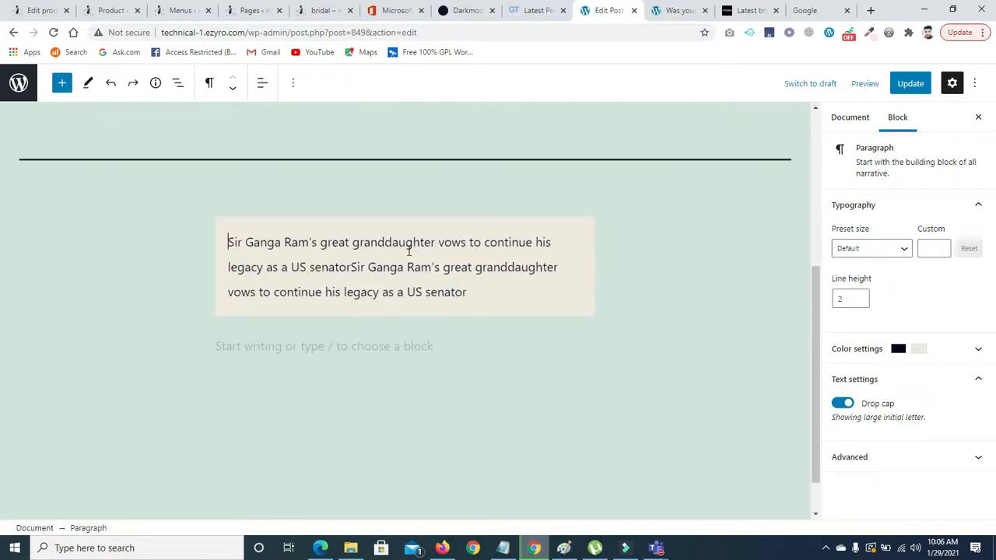
left_click(184, 227)
left_click(222, 221)
left_click(196, 207)
left_click(224, 236)
mouse_move(811, 318)
left_mouse_down()
mouse_move(813, 122)
mouse_move(801, 317)
left_mouse_up()
left_click(815, 319)
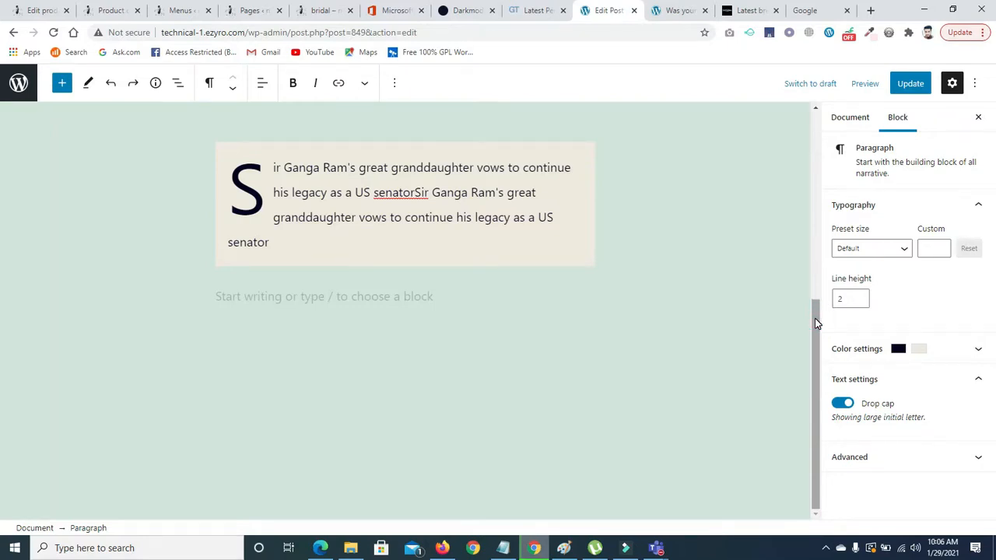
- Switch to the Microsoft Teams meeting to check the participants, and minimize it to return to the post editor
left_click(656, 550)
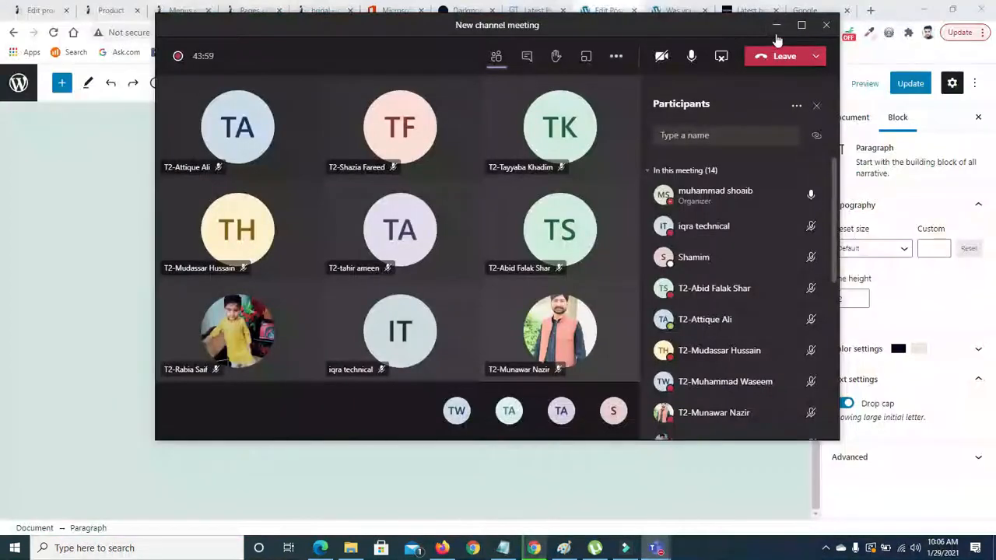
left_click(776, 24)
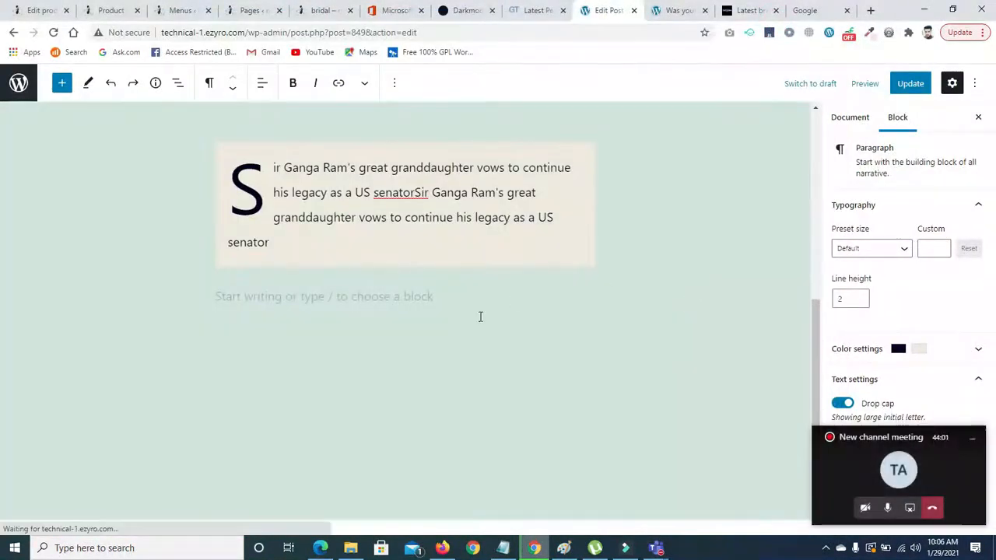
- Update the post with its formatted paragraph and go back to the list of all posts
left_click_drag(813, 313, 803, 372)
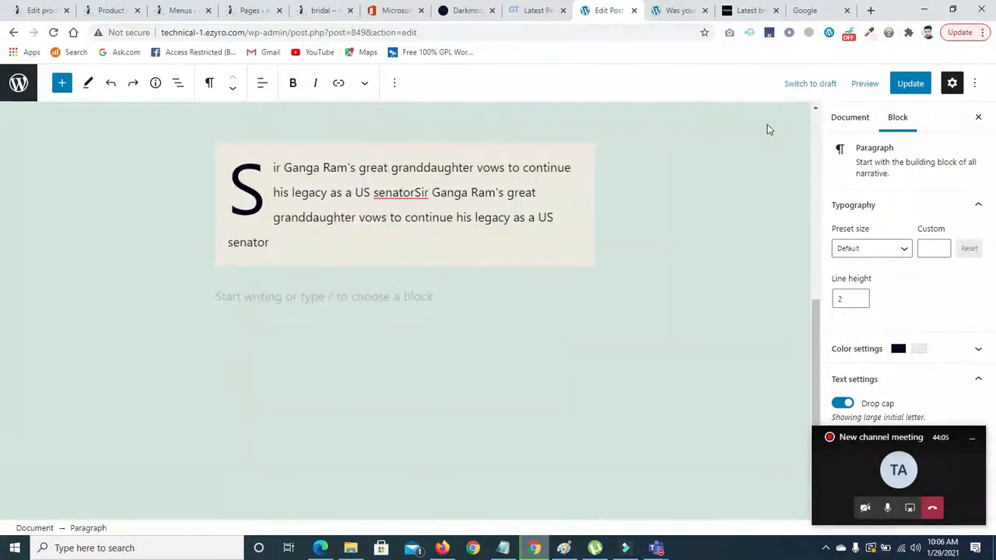
left_click(907, 90)
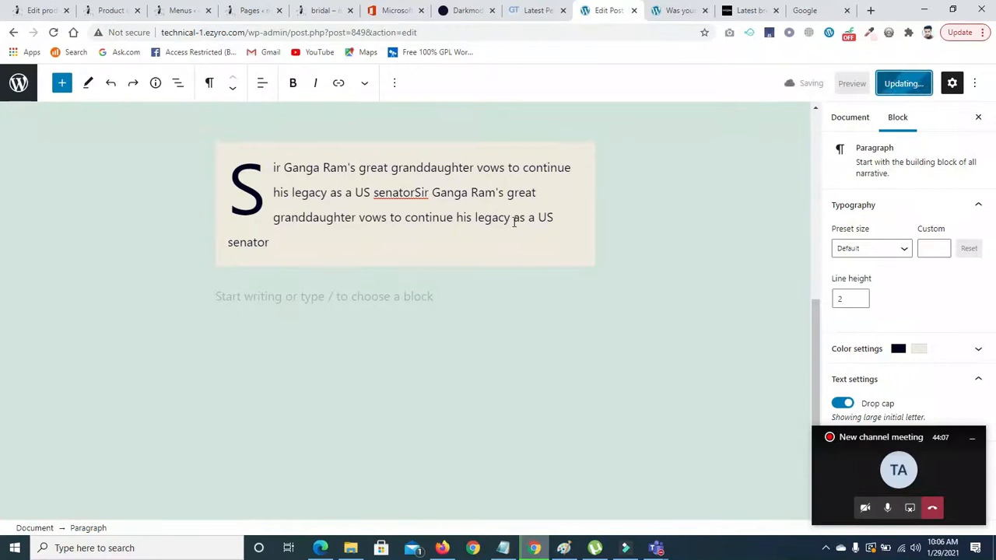
left_click(12, 33)
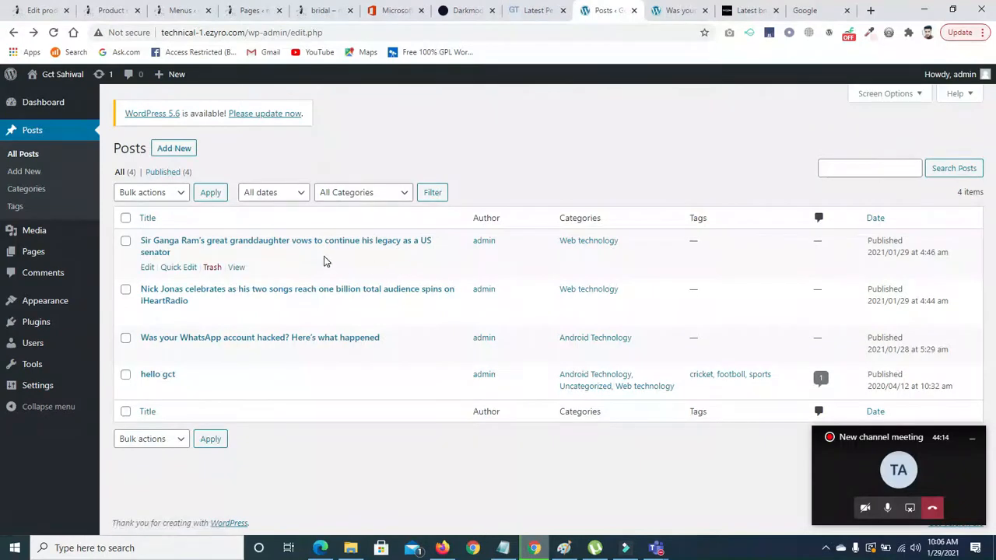
- Quick edit the Sir Ganga Ram post to add the PHP category alongside Web technology, and save it
left_click(179, 267)
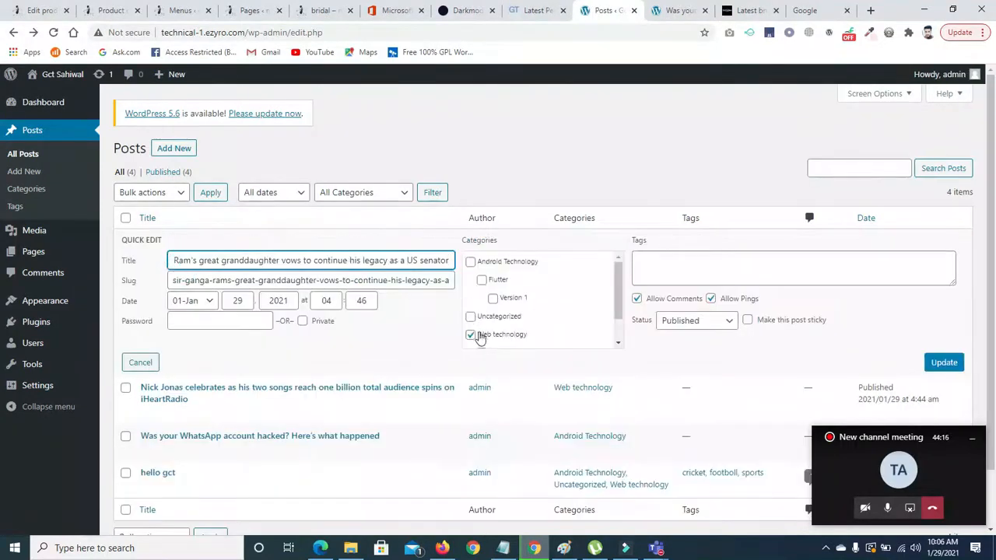
left_click(619, 346)
left_click(481, 340)
left_click(944, 362)
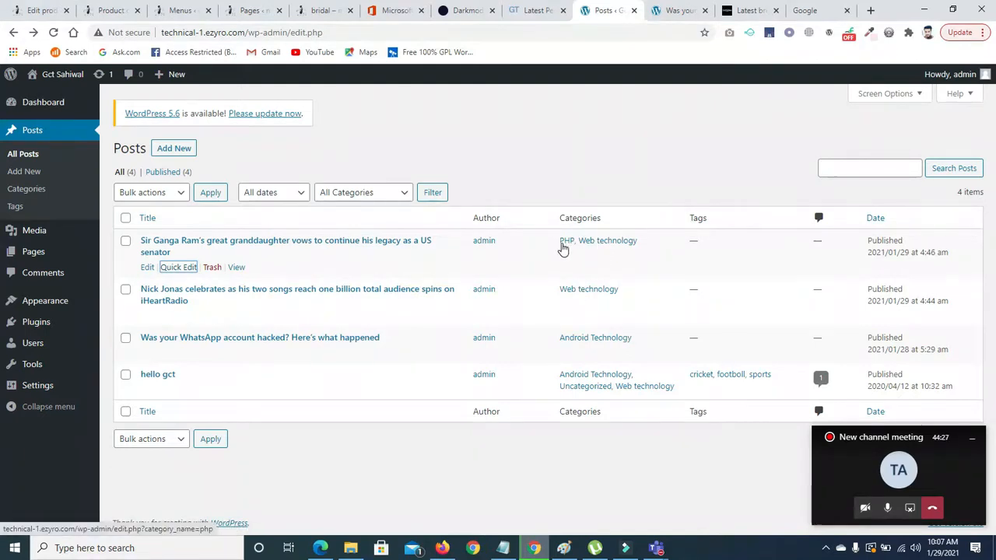
- Switch to the published WhatsApp post's page and load the site homepage at technical-1.ezyro.com
left_click(662, 11)
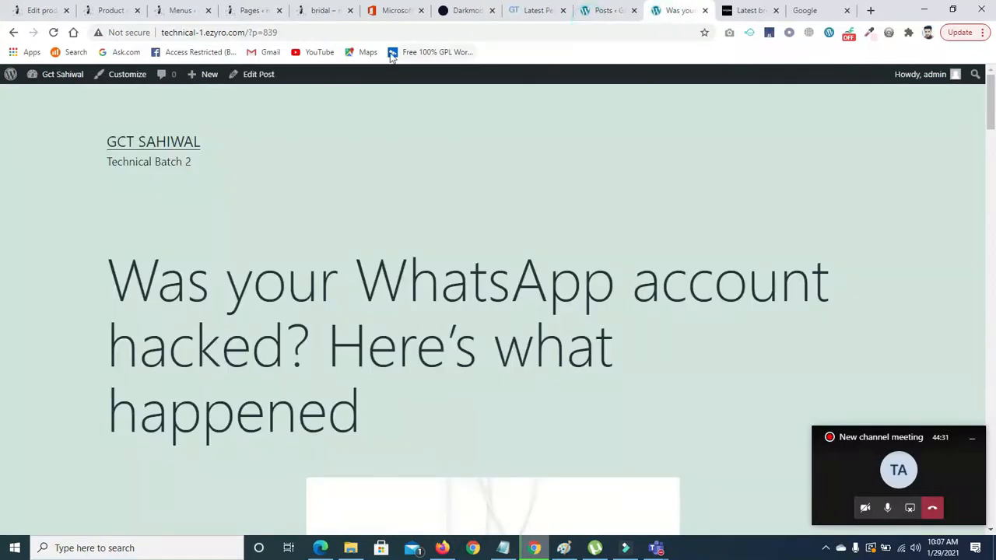
left_click_drag(249, 32, 279, 33)
key("BackSpace")
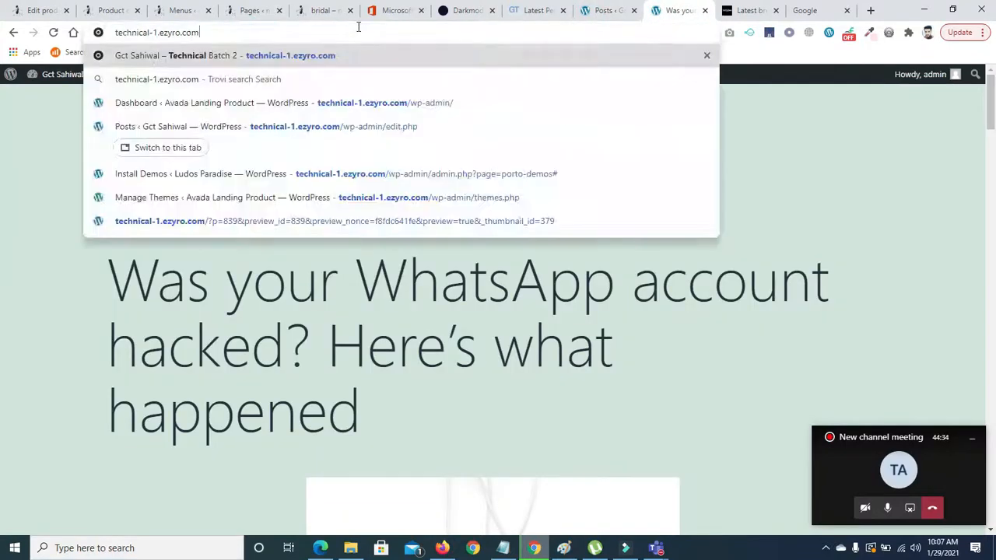
key("Return")
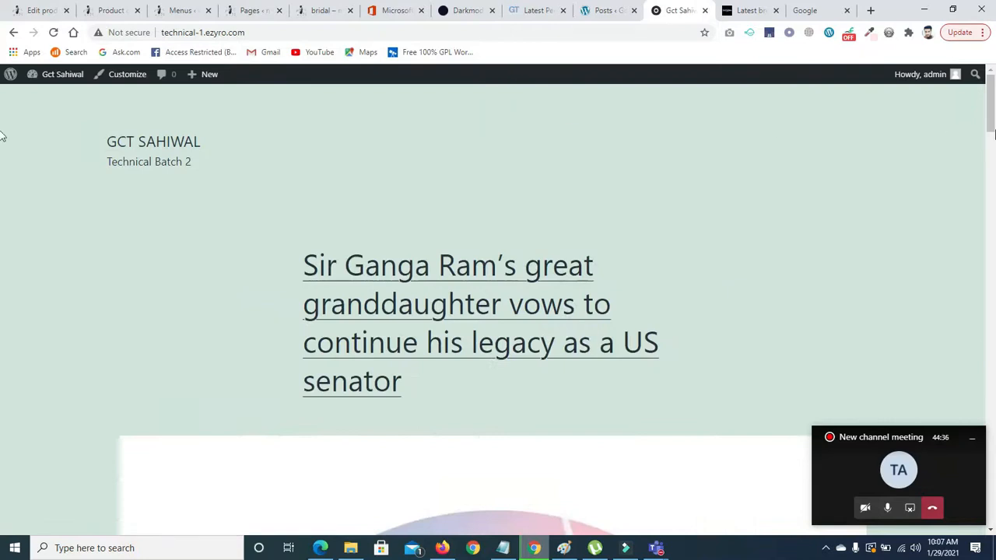
- Examine the homepage's posts with their titles, featured images, excerpts, categories and tags
scroll(2, 133, "down", 8)
scroll(1, 217, "down", 15)
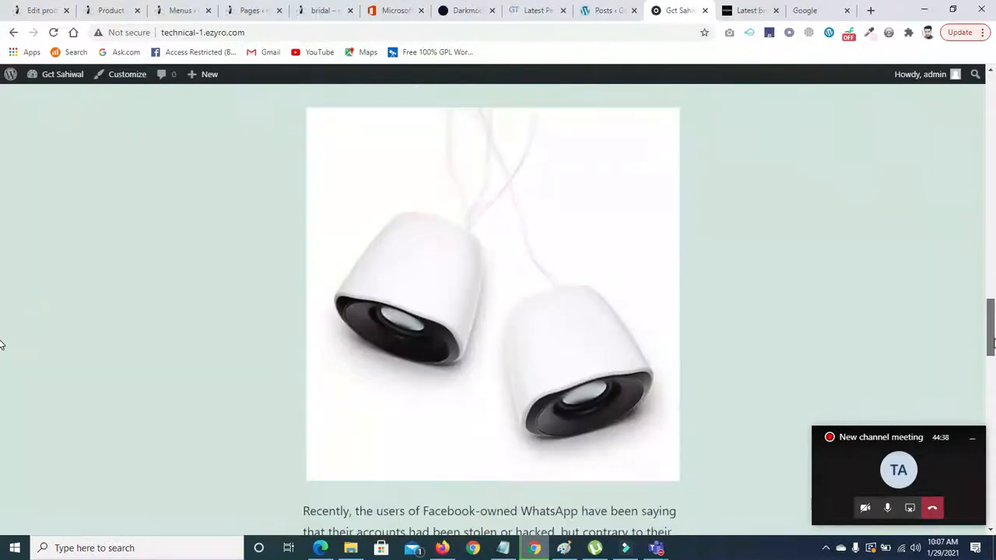
scroll(1, 246, "up", 10)
scroll(1, 246, "up", 10)
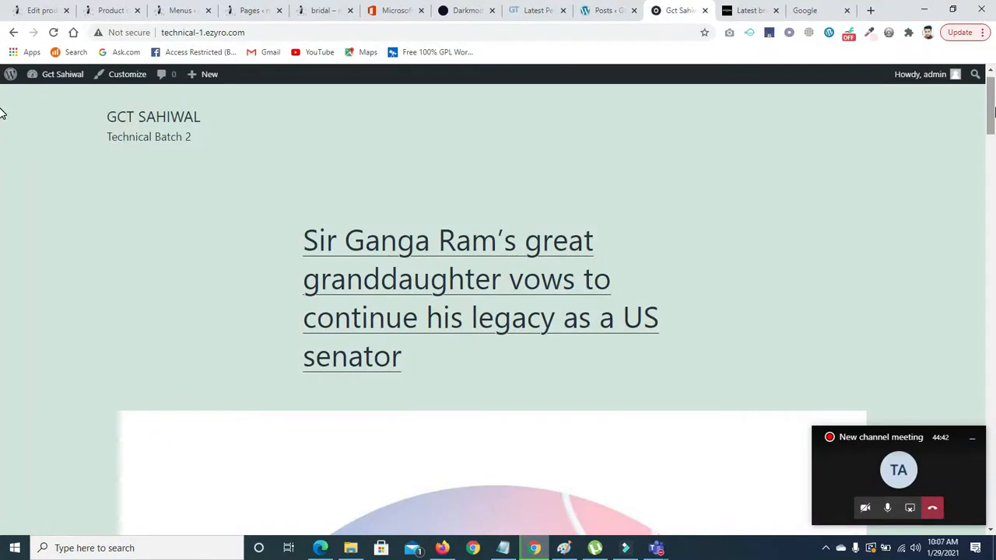
scroll(778, 171, "down", 1)
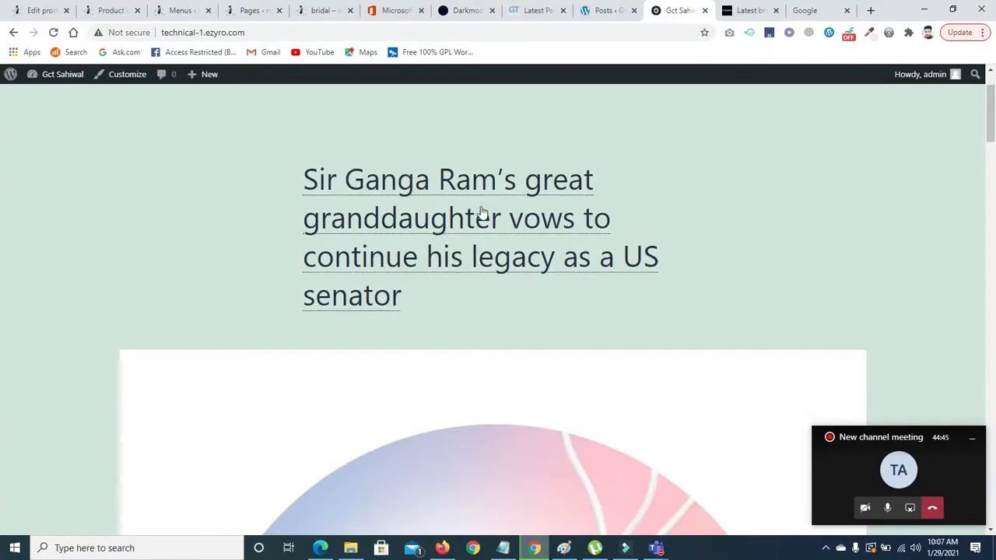
scroll(1, 151, "down", 12)
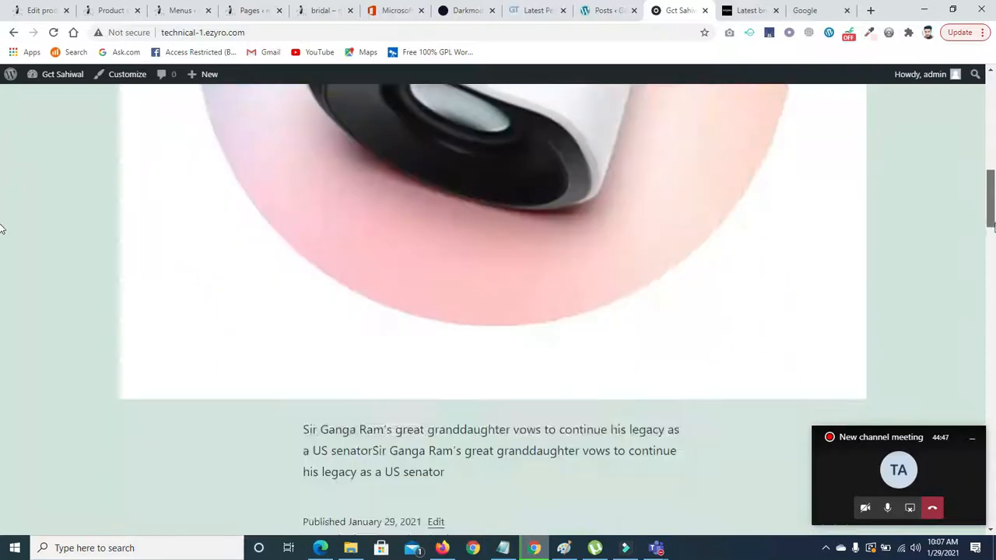
scroll(1, 249, "down", 5)
scroll(0, 264, "up", 2)
scroll(0, 288, "down", 5)
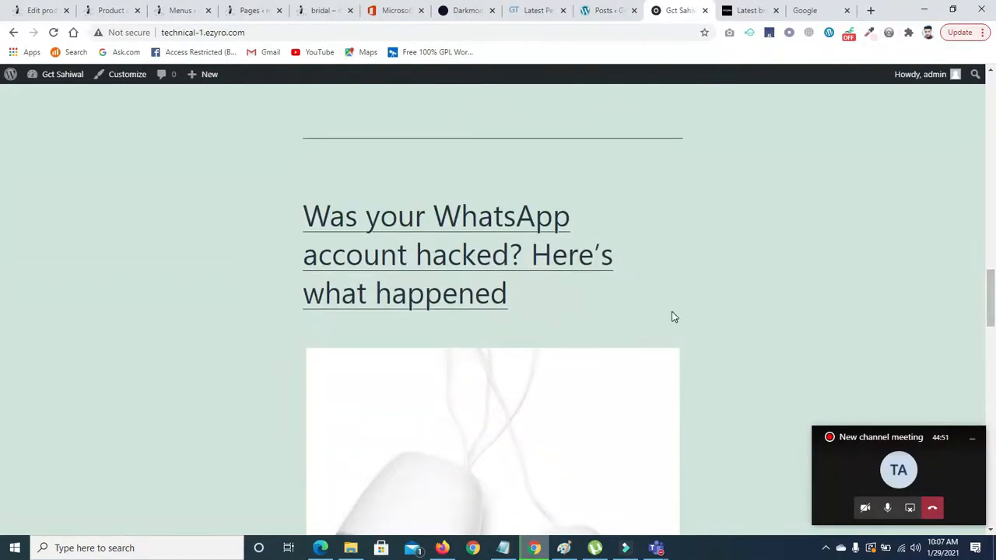
scroll(1, 288, "down", 9)
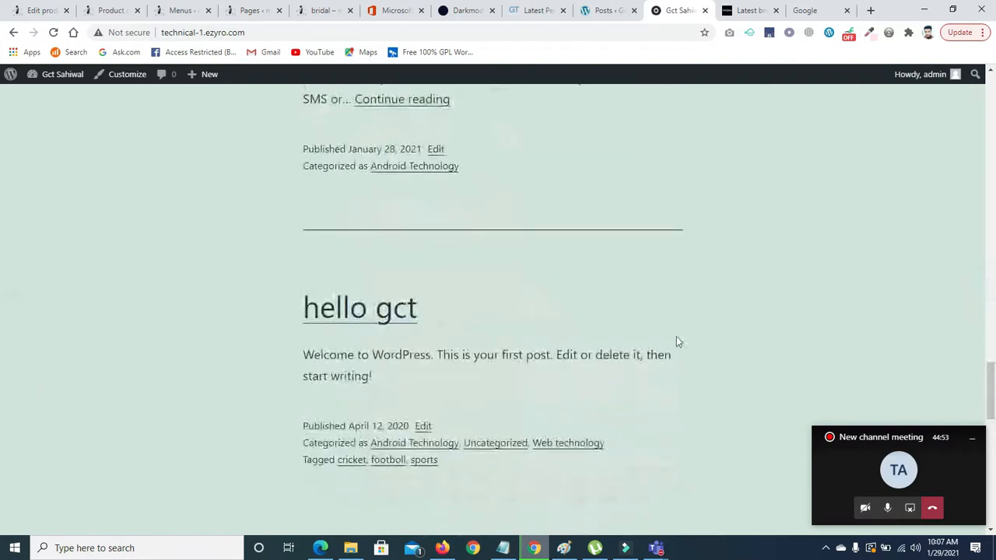
scroll(3, 362, "up", 10)
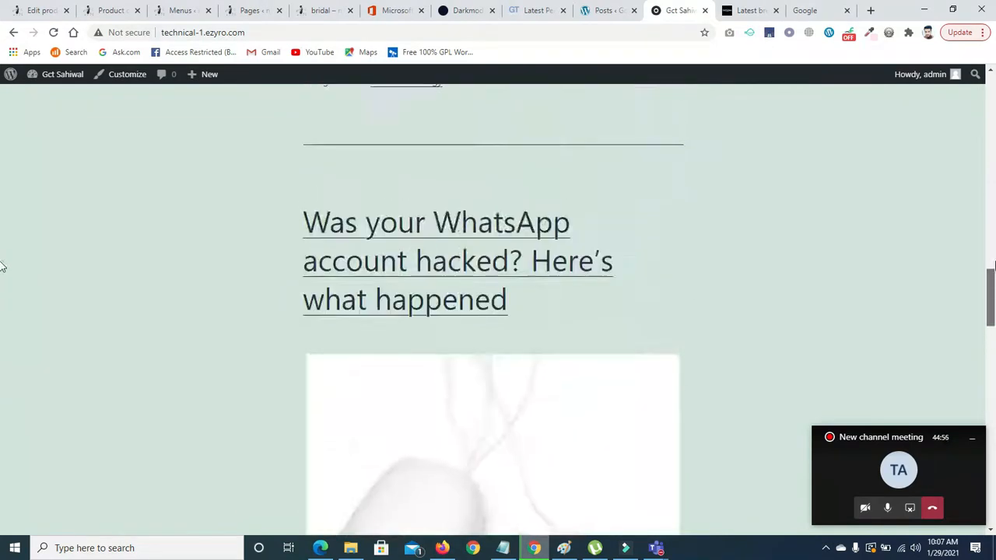
scroll(2, 194, "up", 8)
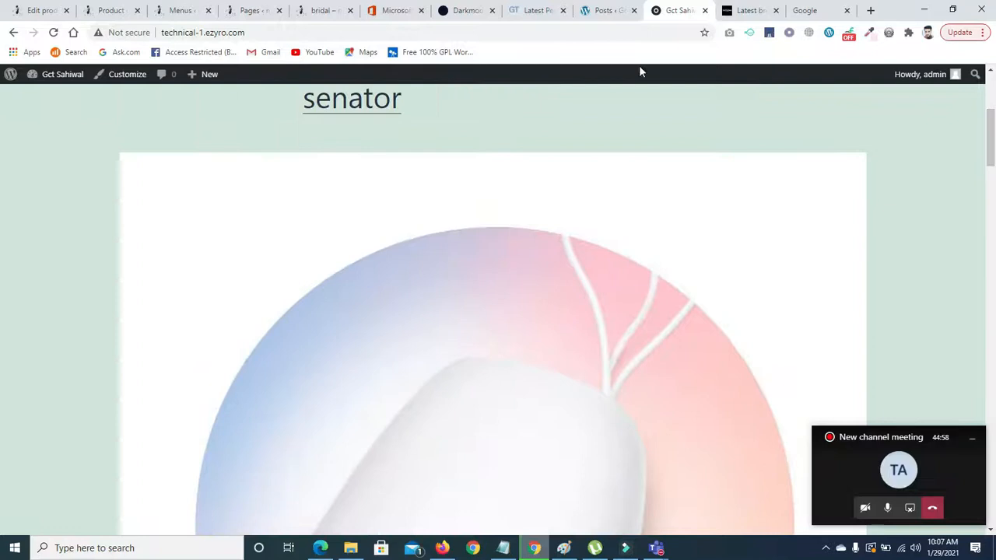
- In the site's Reading settings, have the homepage display the latest posts and save the changes
left_click(585, 10)
mouse_move(45, 387)
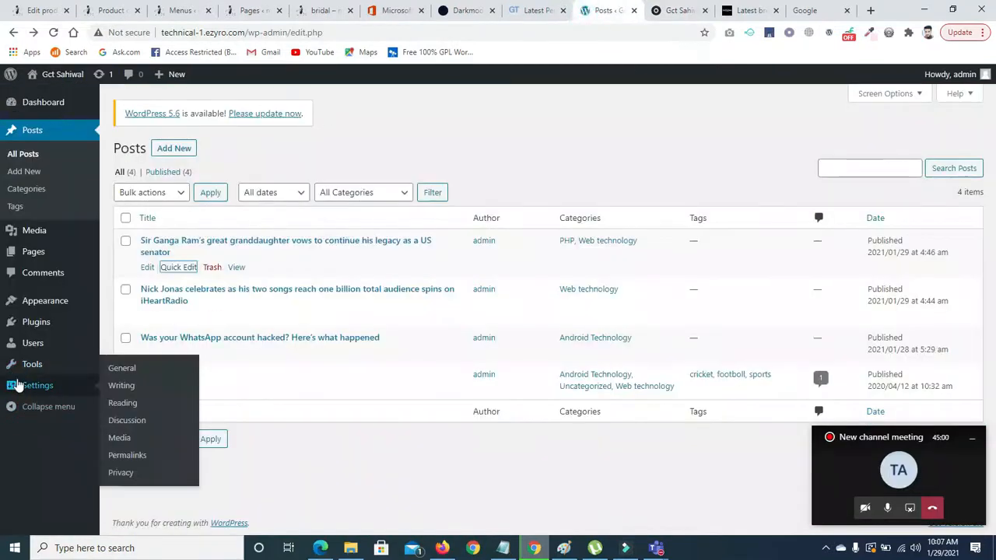
left_click(120, 403)
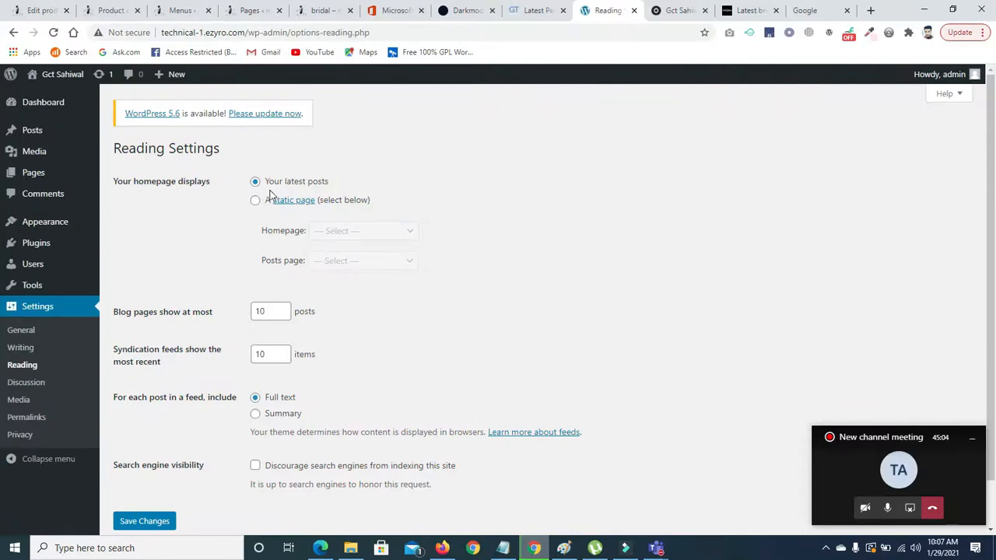
left_click(252, 181)
left_click(134, 523)
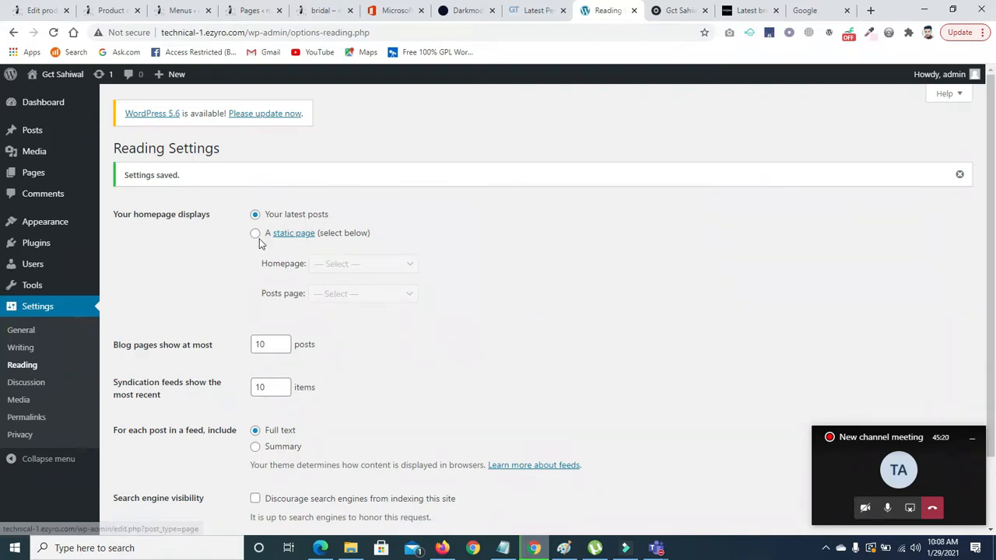
- Review the Sir Ganga Ram post's entry on the live homepage, and open its full page to view it
left_click(679, 16)
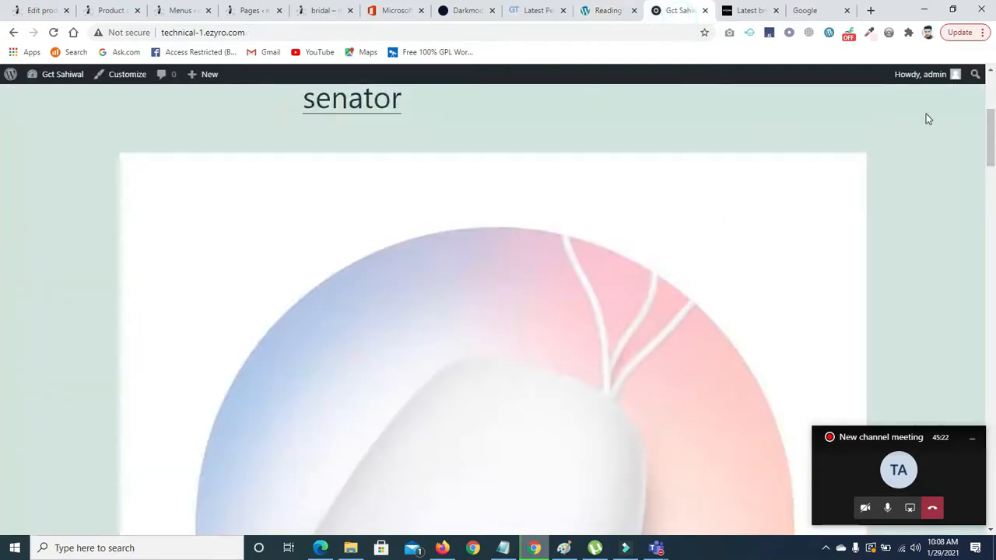
scroll(989, 151, "up", 3)
left_click_drag(990, 109, 989, 218)
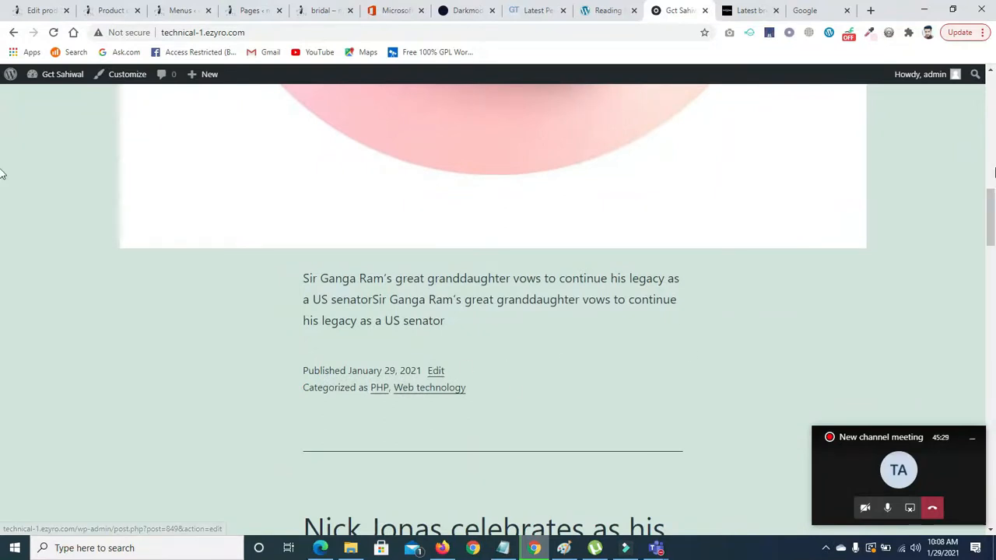
left_click_drag(982, 212, 3, 116)
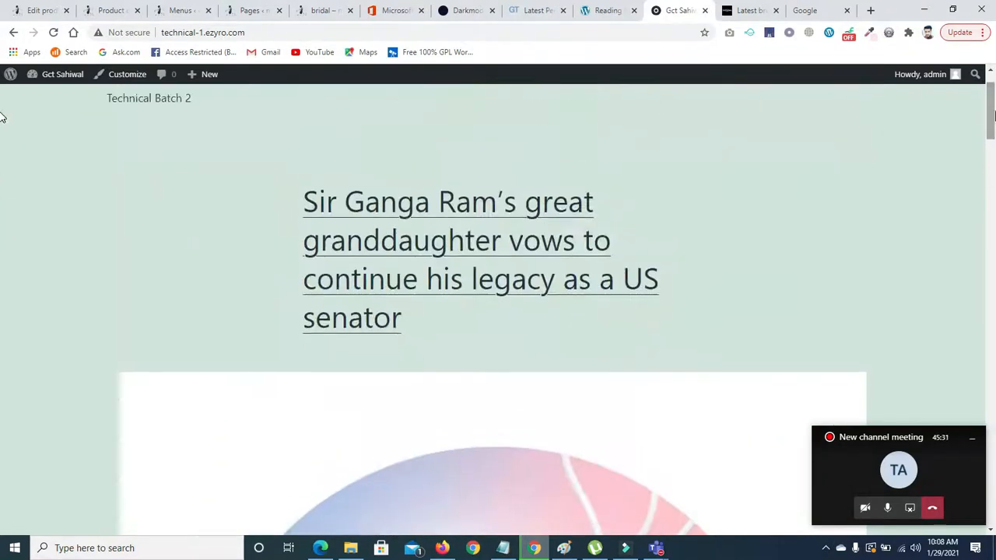
left_click(407, 281)
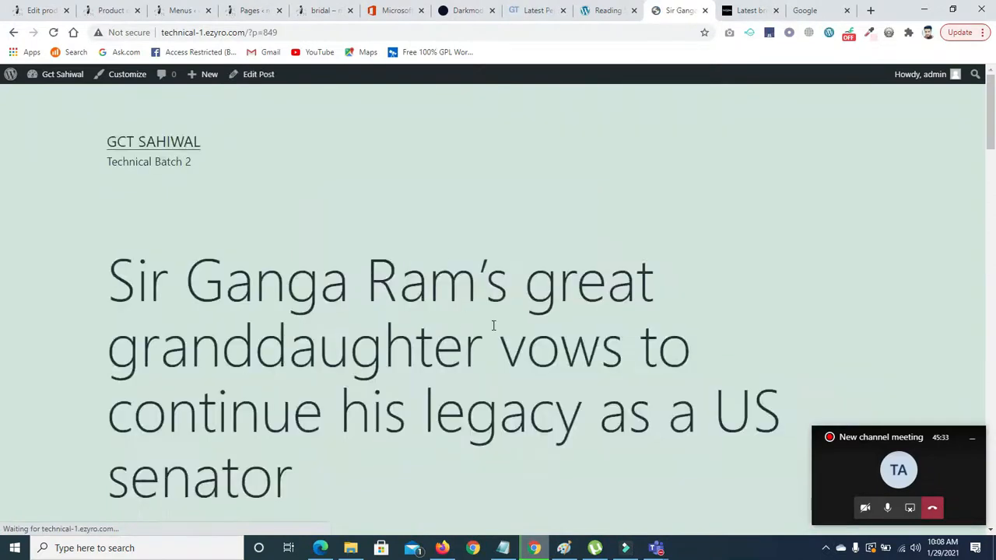
left_click_drag(992, 93, 963, 187)
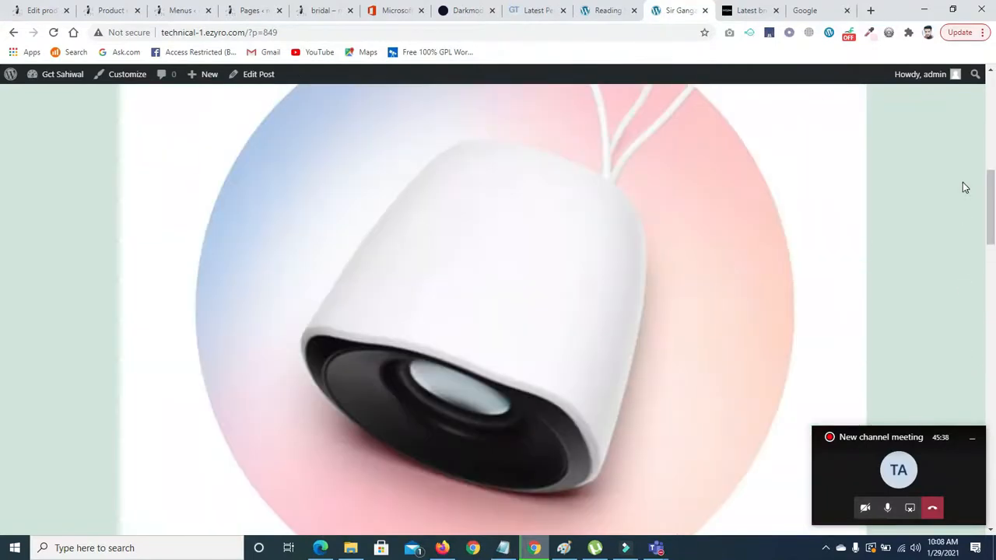
- Return to the homepage, open the WhatsApp account hacked post and view it down to the comment form
left_click(13, 32)
left_click_drag(991, 99, 993, 312)
left_click(418, 164)
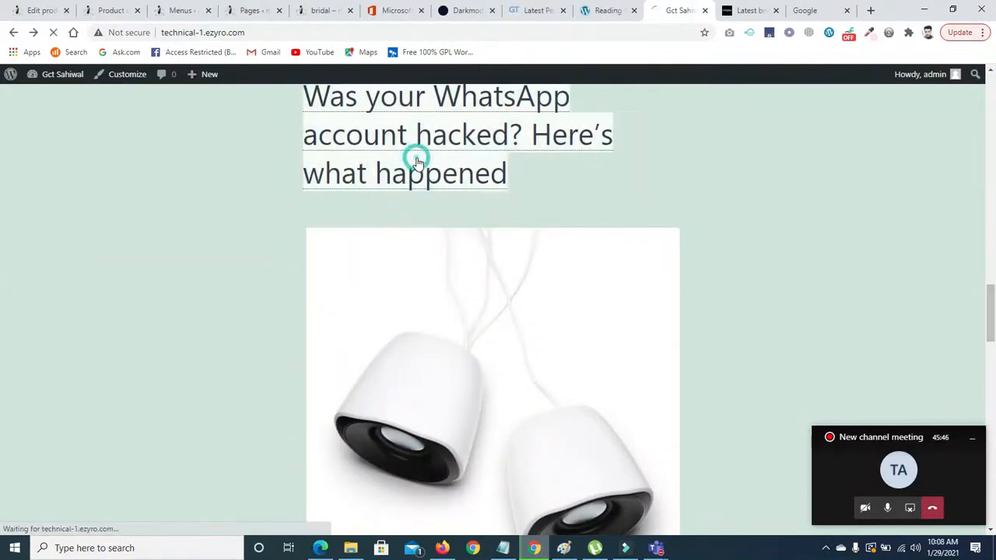
left_click_drag(993, 92, 969, 394)
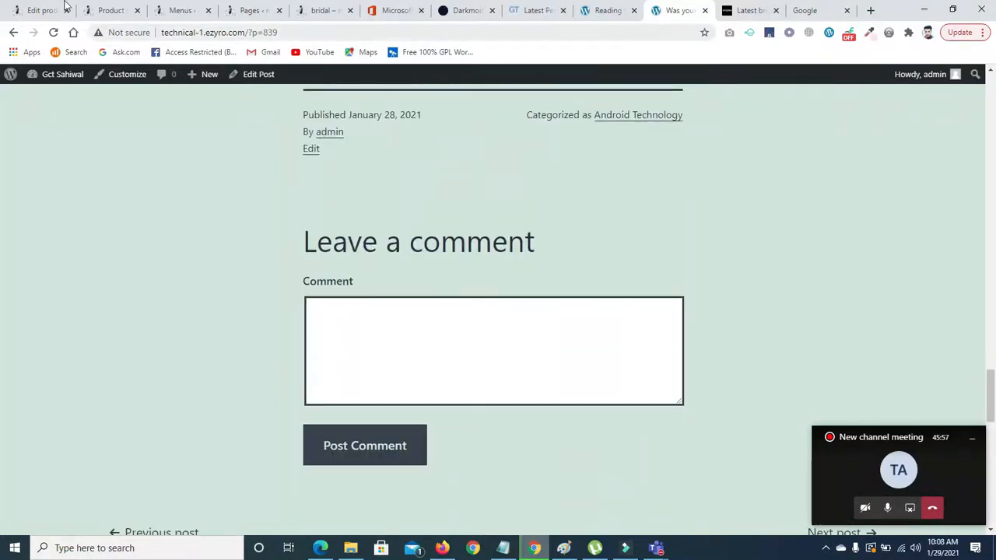
- Return to the homepage and open the "hello gct" post from the end of the post list
left_click(13, 32)
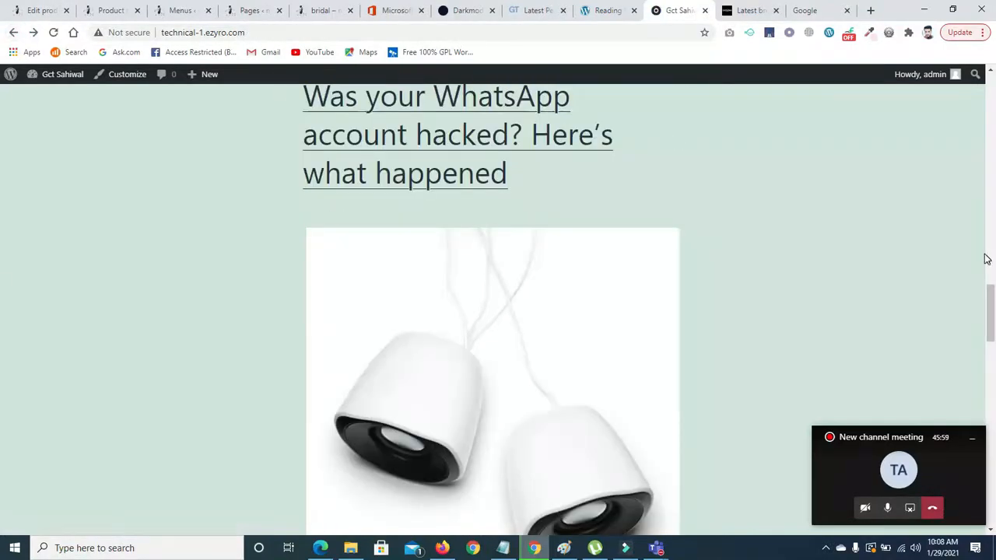
left_click(994, 281)
left_click_drag(994, 276, 994, 416)
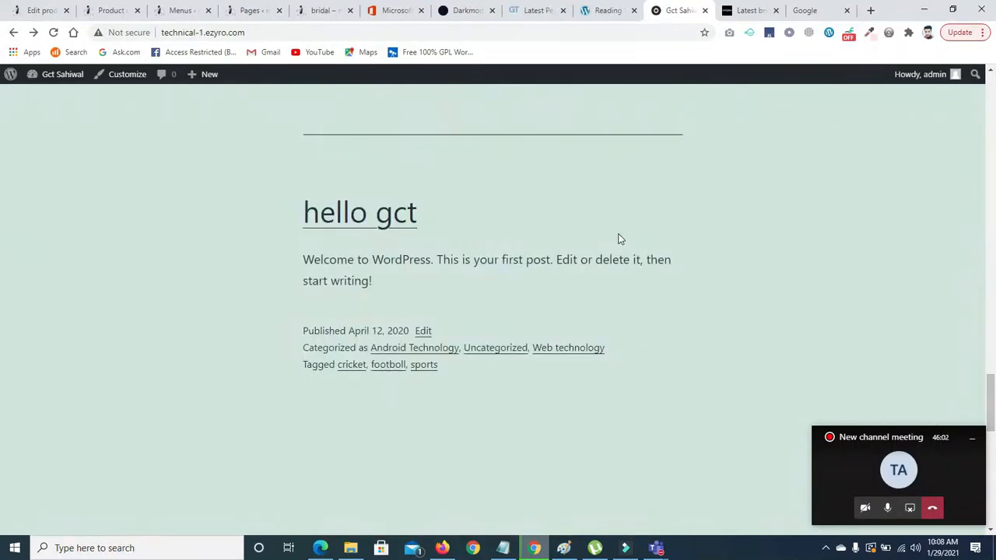
left_click(374, 216)
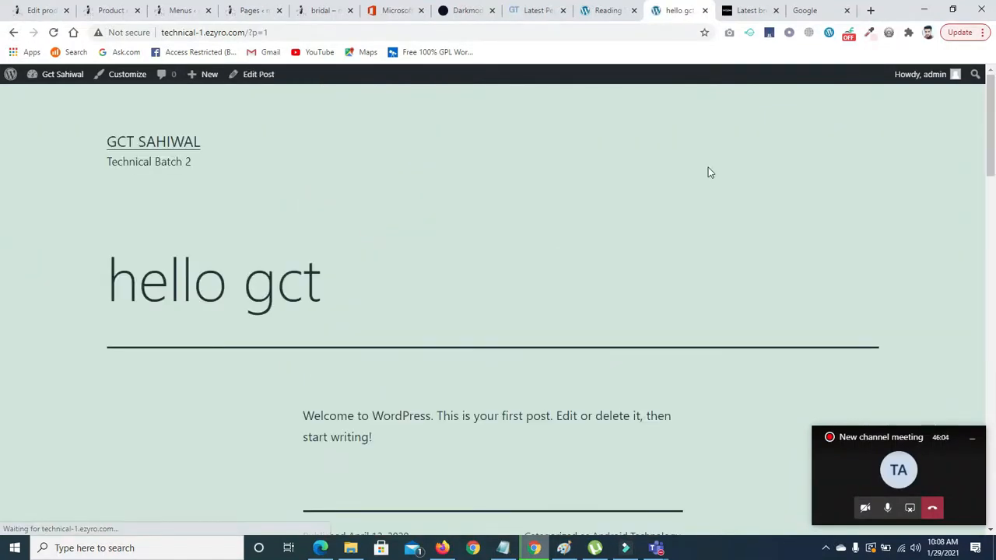
- Return to the homepage and open the post about Nick Jonas's two songs from the post list
left_click_drag(991, 148, 990, 85)
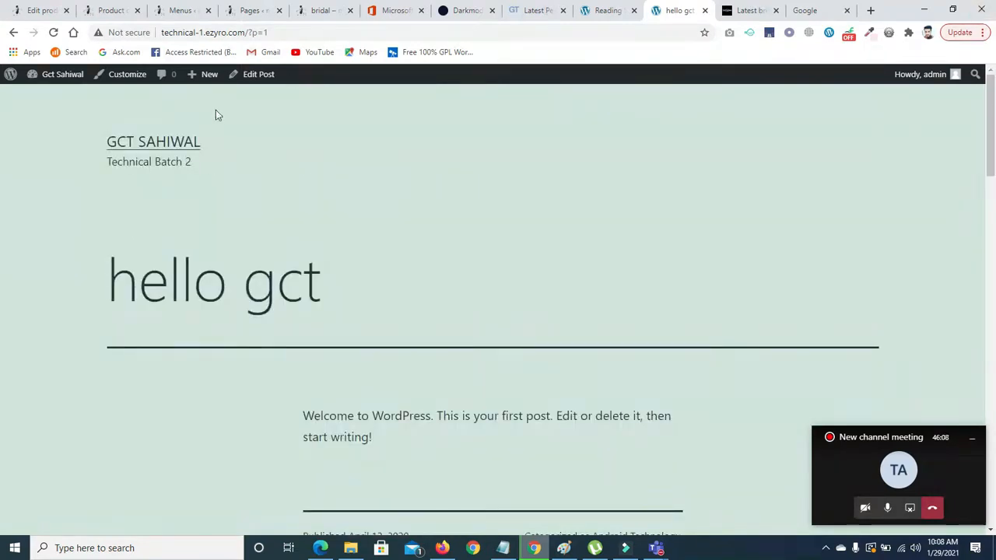
left_click(14, 34)
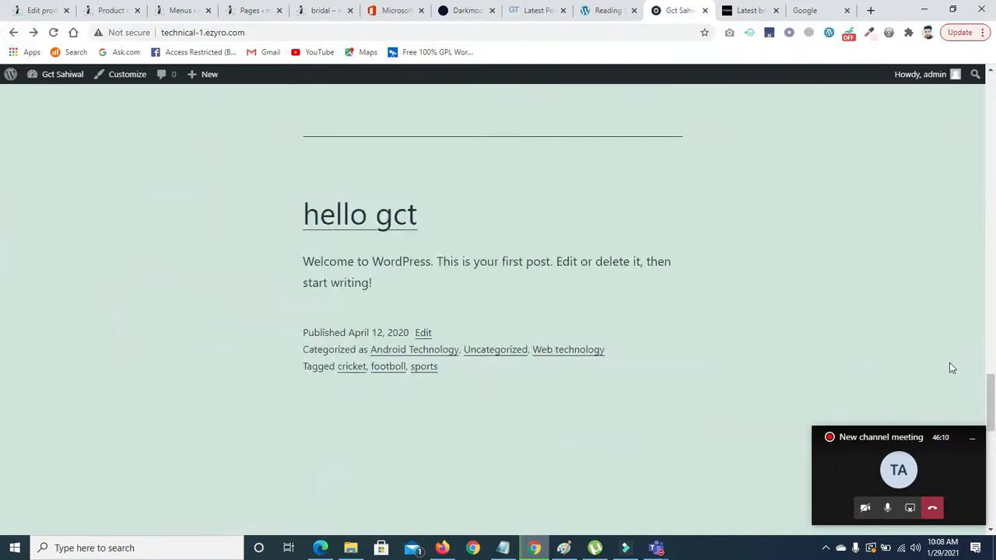
left_click_drag(994, 385, 991, 82)
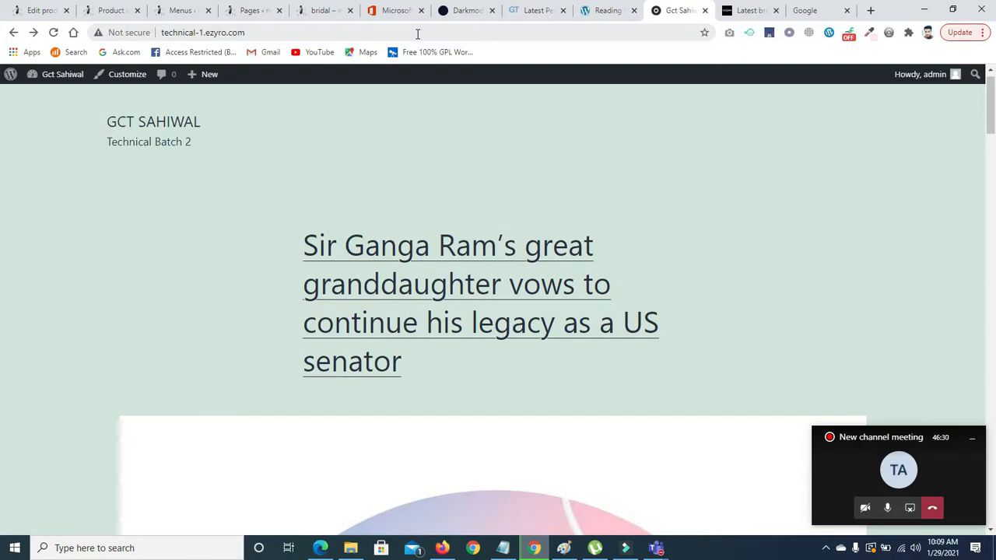
left_click_drag(994, 112, 994, 226)
scroll(3, 234, "down", 2)
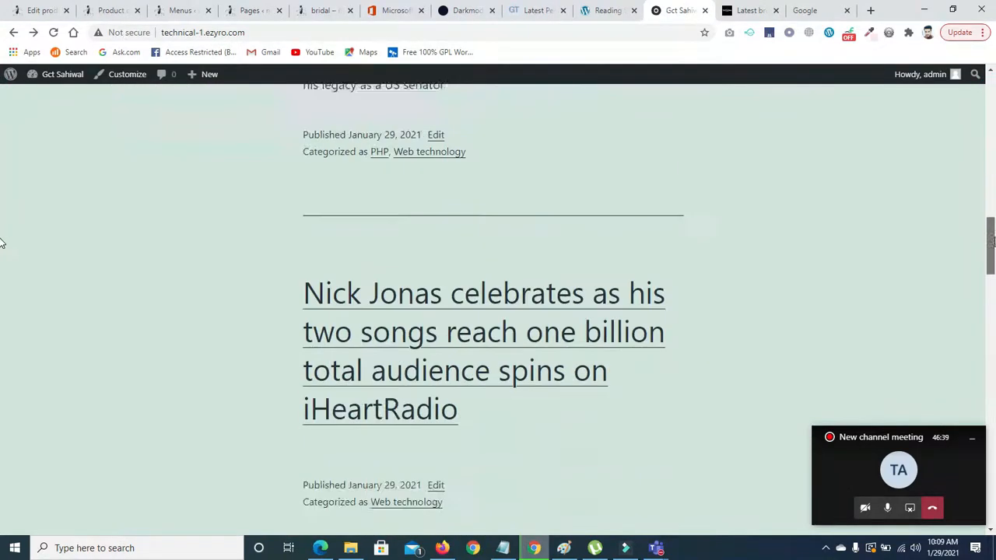
left_click(456, 335)
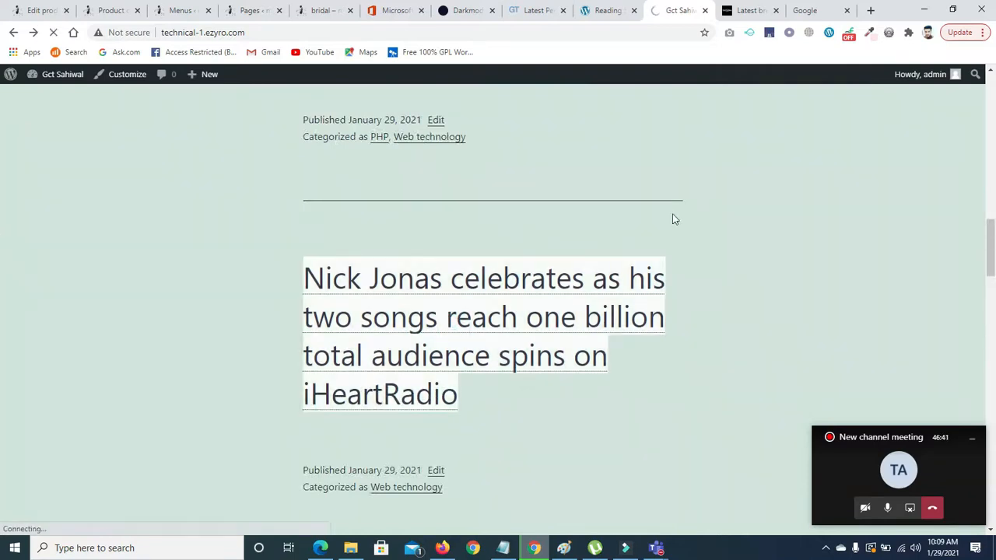
left_click(636, 320)
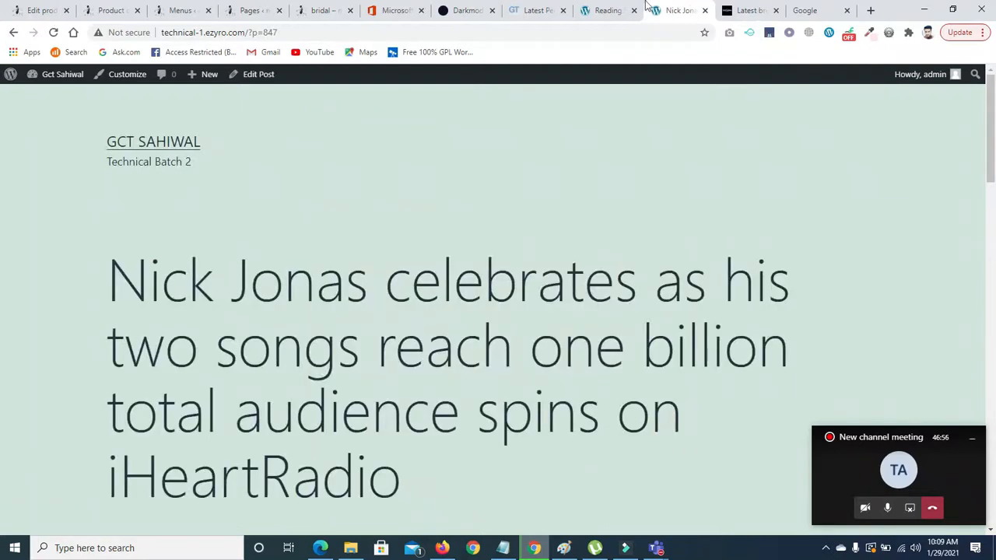
- Switch back to the site's admin area and open the list of all pages
left_click(585, 11)
mouse_move(66, 228)
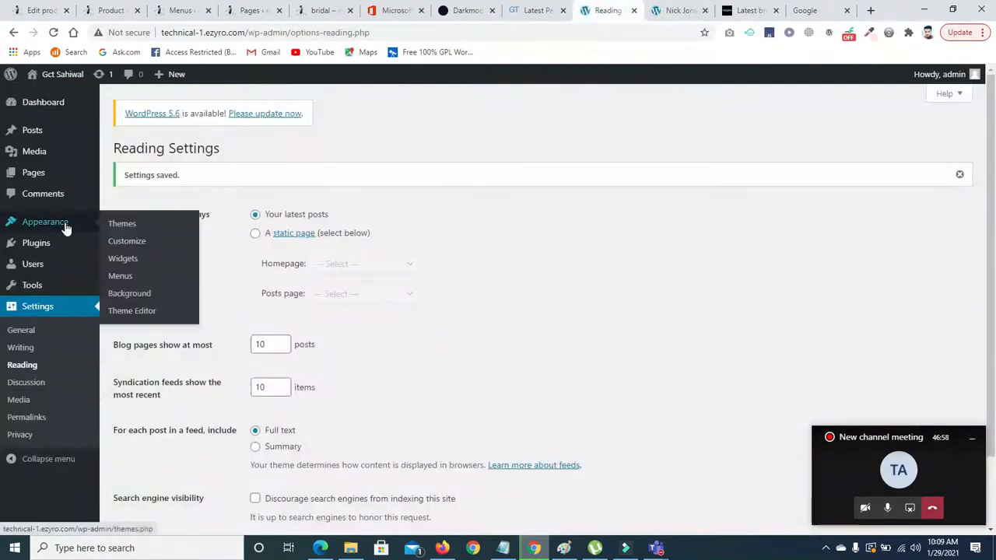
mouse_move(45, 181)
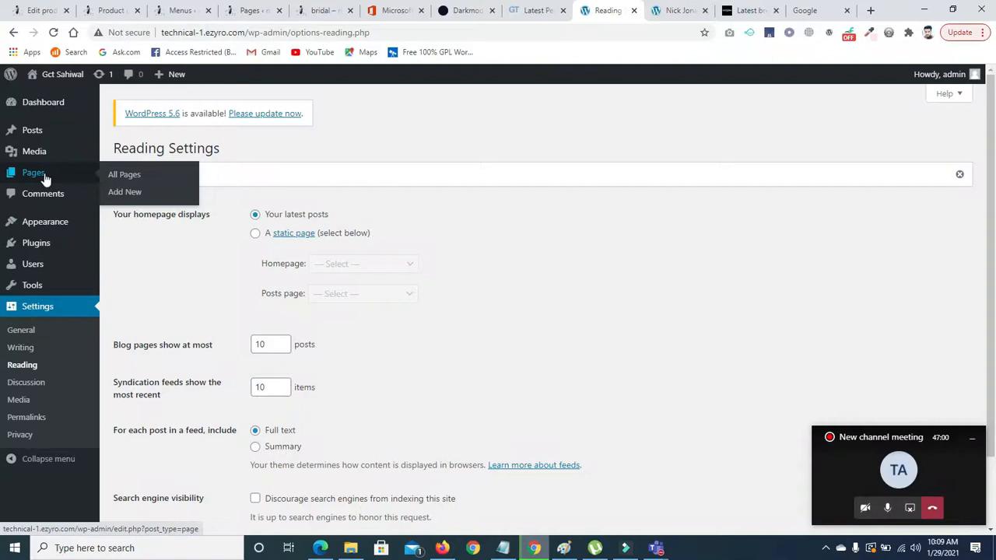
mouse_move(43, 146)
left_click(44, 177)
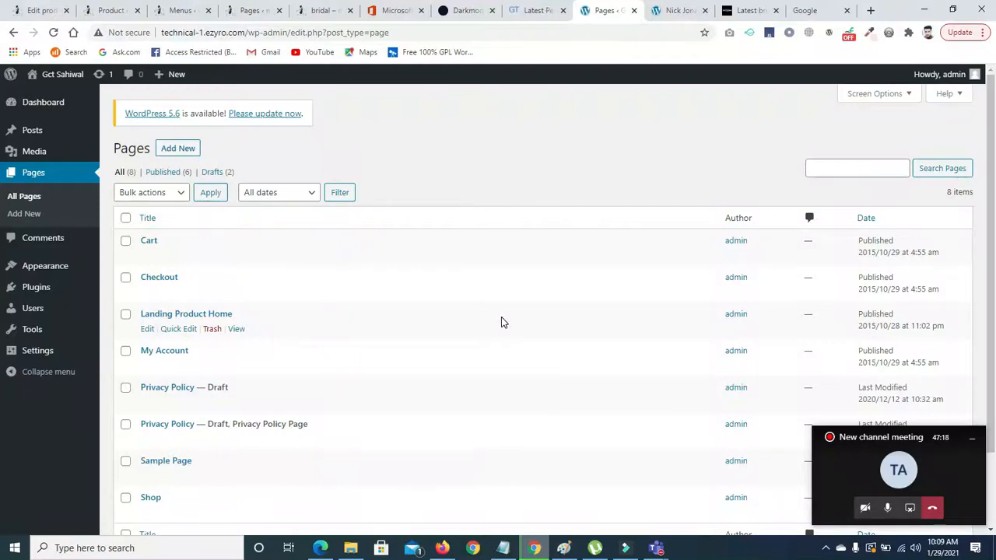
left_click(126, 218)
left_click(182, 195)
left_click(153, 257)
left_click(180, 194)
left_click(231, 214)
- Select every page in the list, move them all to the Trash in bulk, and check the trashed pages
left_click(126, 218)
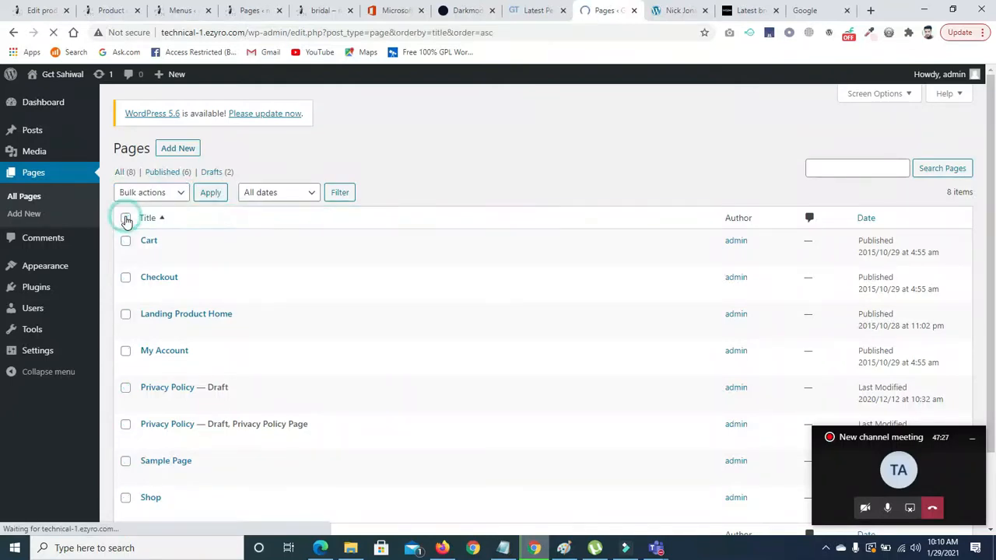
left_click(125, 218)
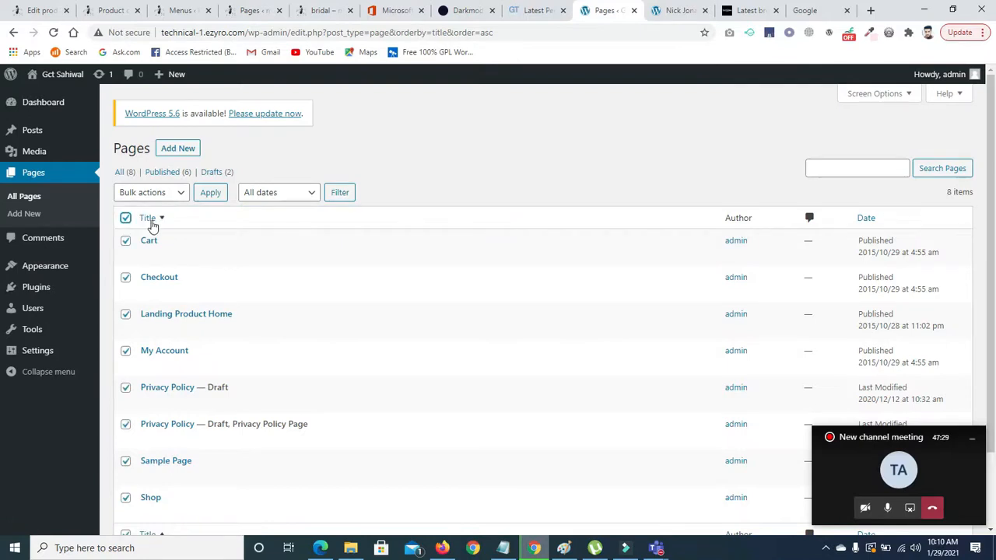
left_click(180, 196)
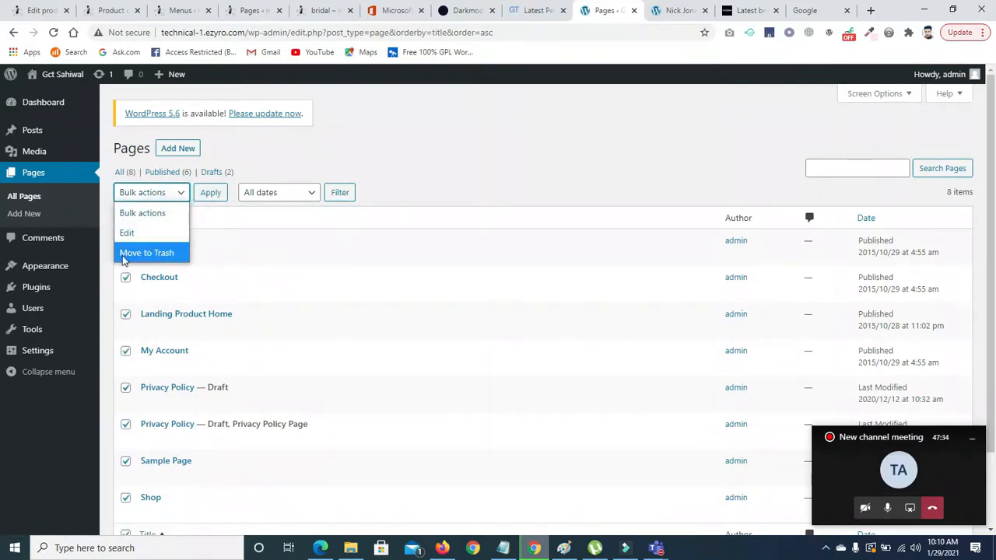
left_click(141, 254)
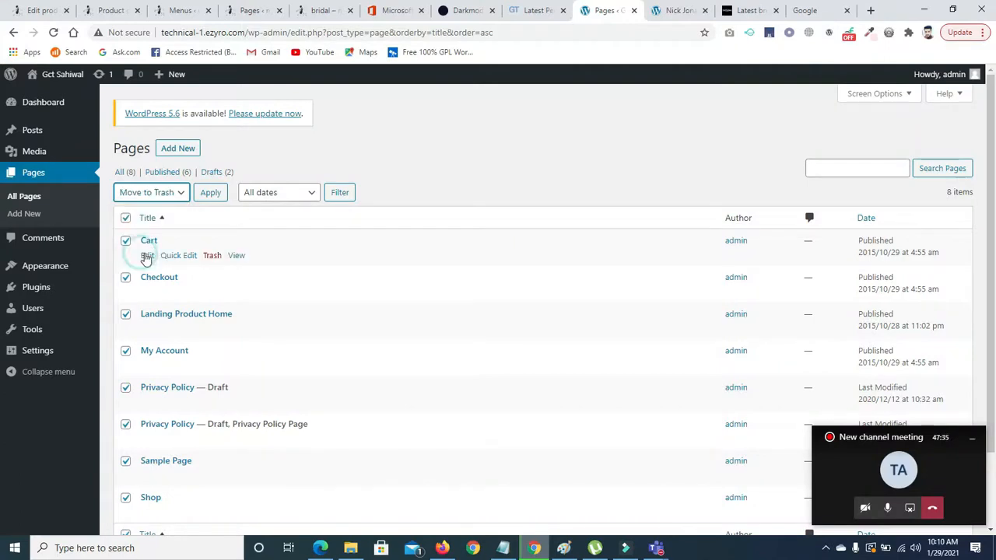
left_click(208, 197)
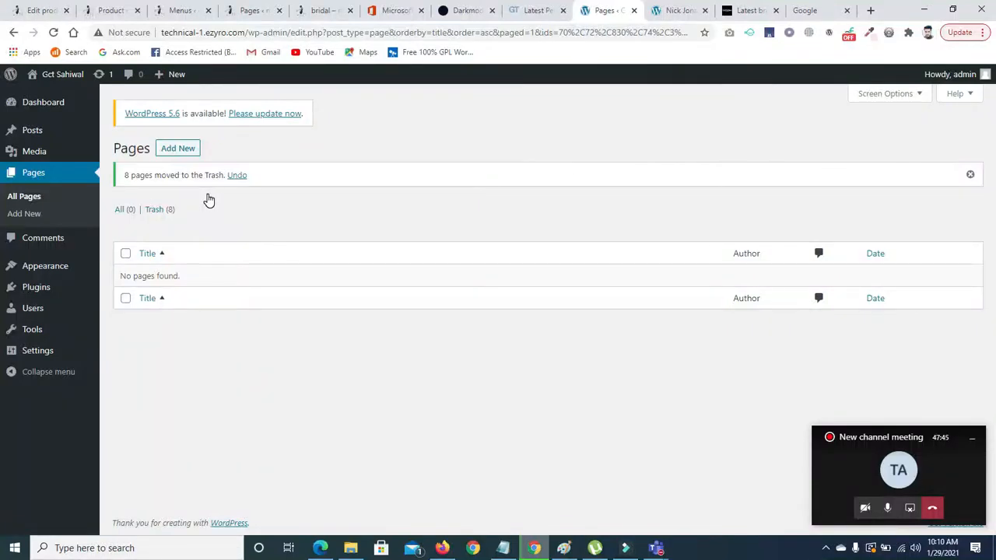
left_click(152, 208)
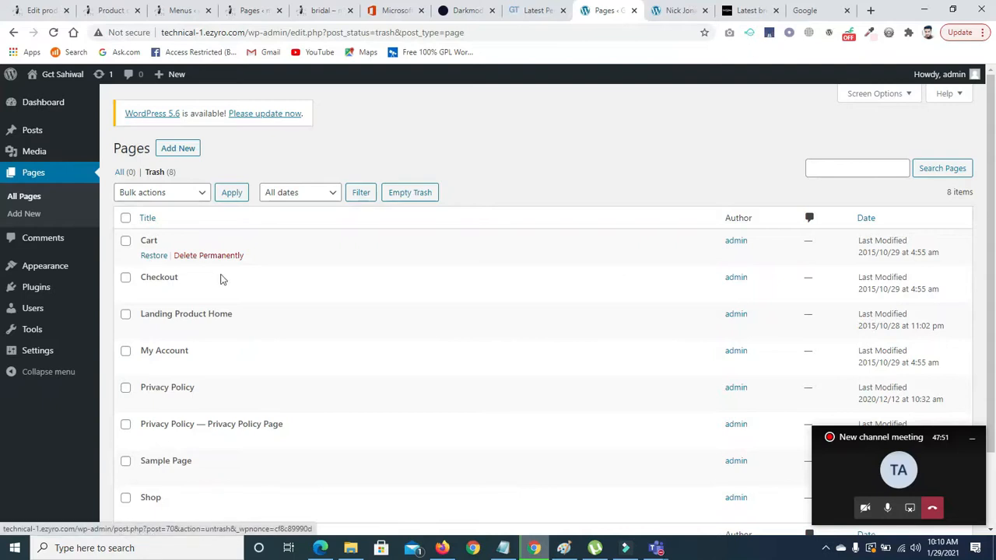
left_click(127, 175)
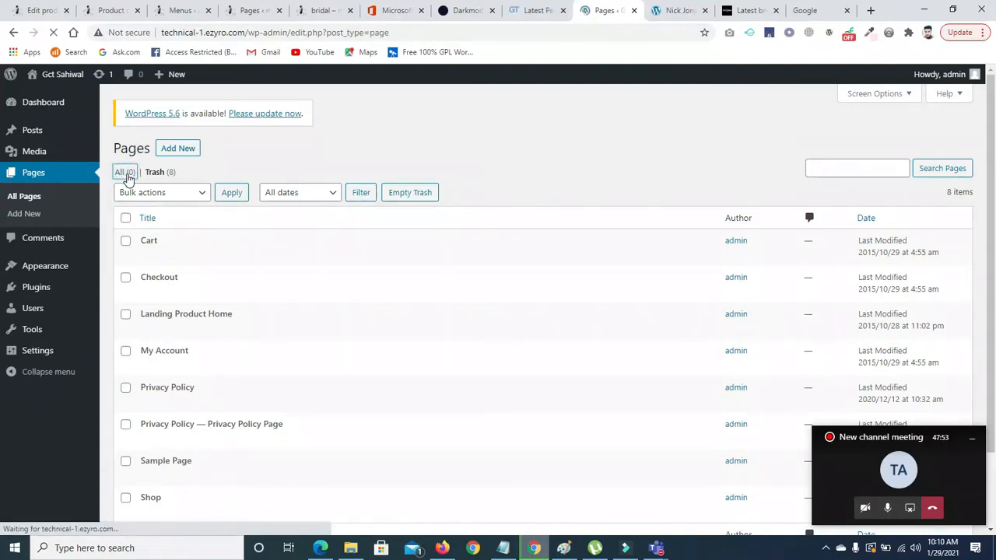
- Create a new page titled "Home" and publish it
left_click(185, 152)
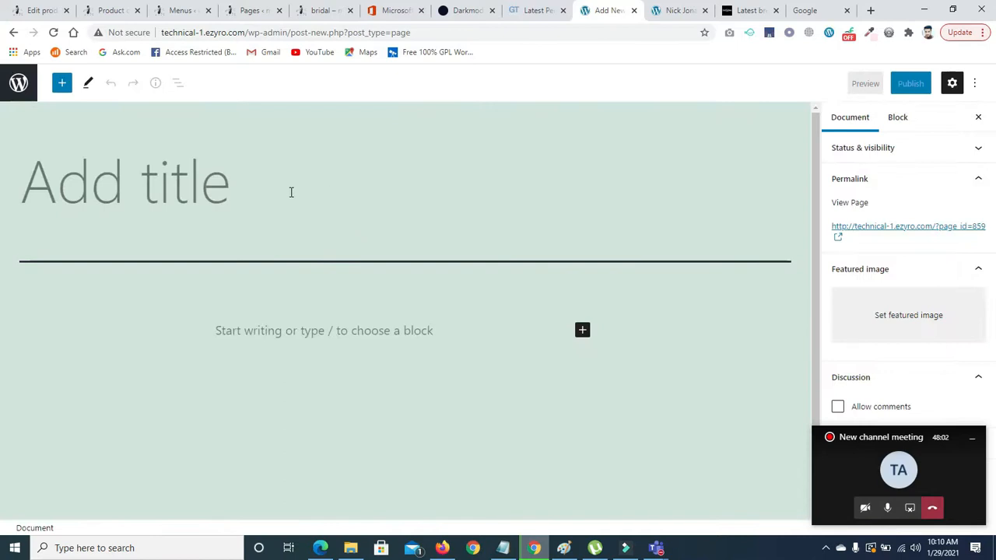
left_click(291, 192)
type("home")
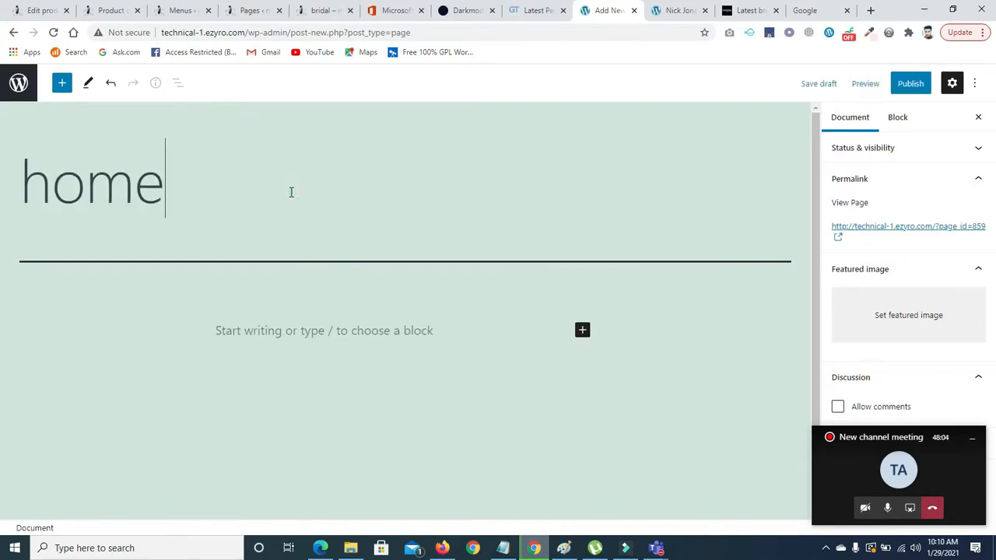
key("BackSpace")
key("BackSpace")
key("BackSpace")
key("BackSpace")
type("Home")
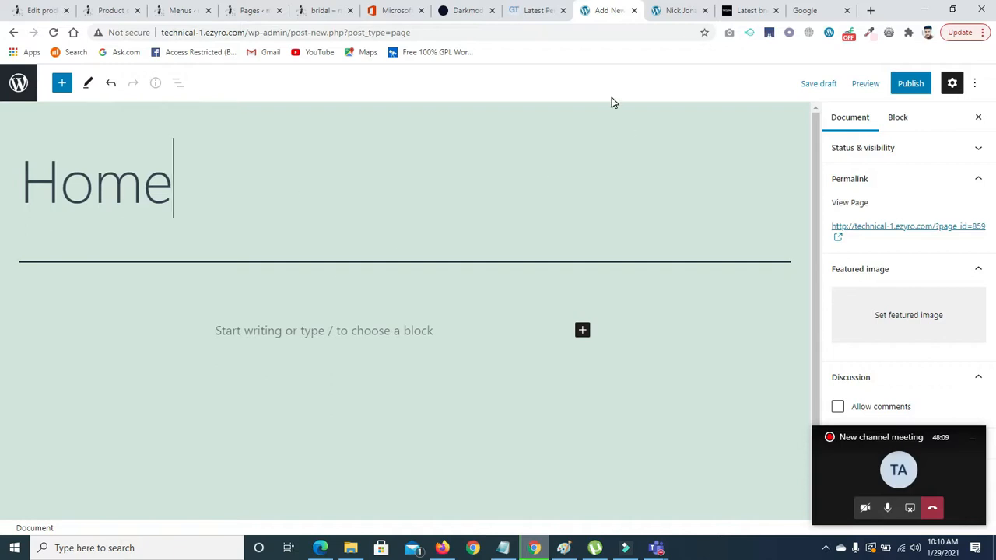
left_click(907, 83)
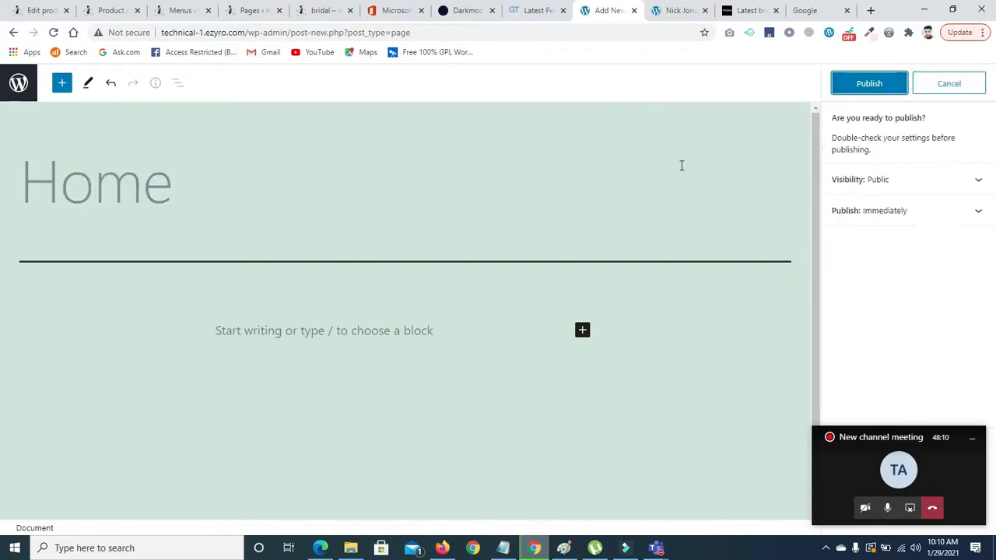
left_click(869, 84)
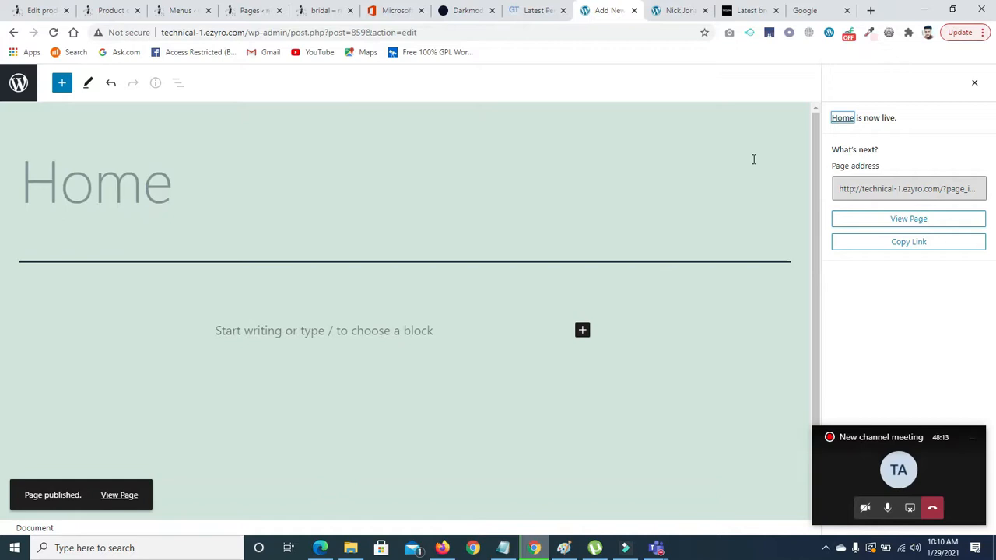
- Return to the page list, then create and publish a new page titled "About"
left_click(14, 32)
left_click(172, 148)
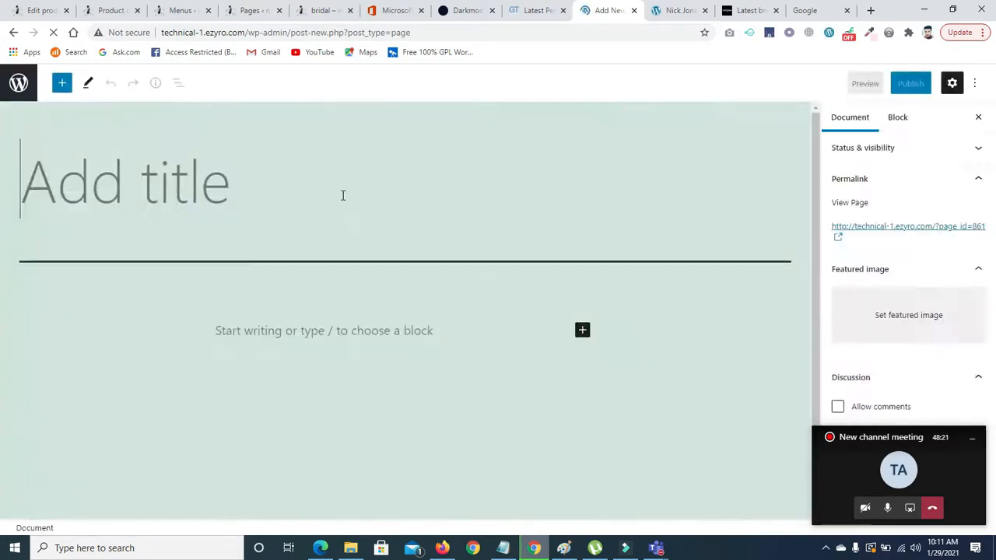
left_click(285, 183)
type("About")
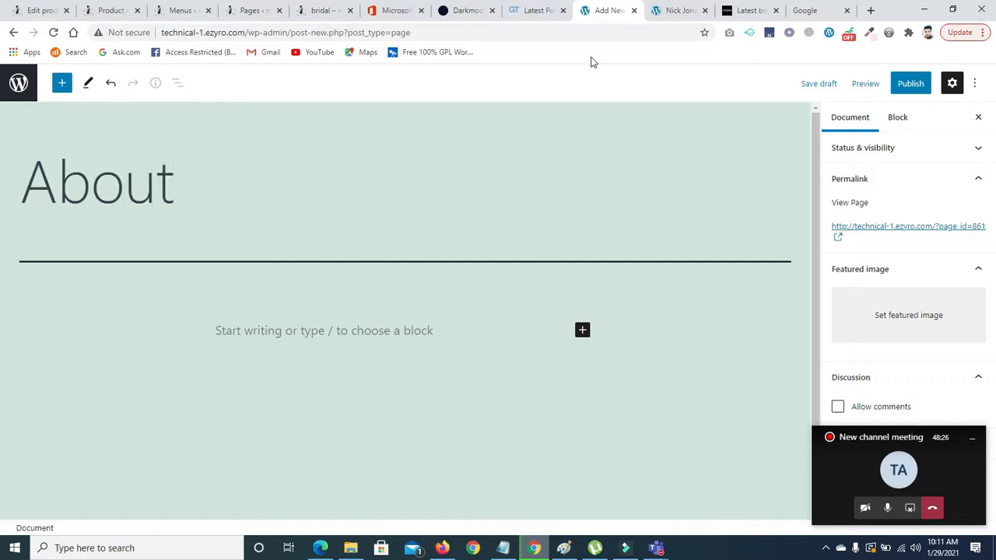
left_click(903, 86)
left_click(870, 83)
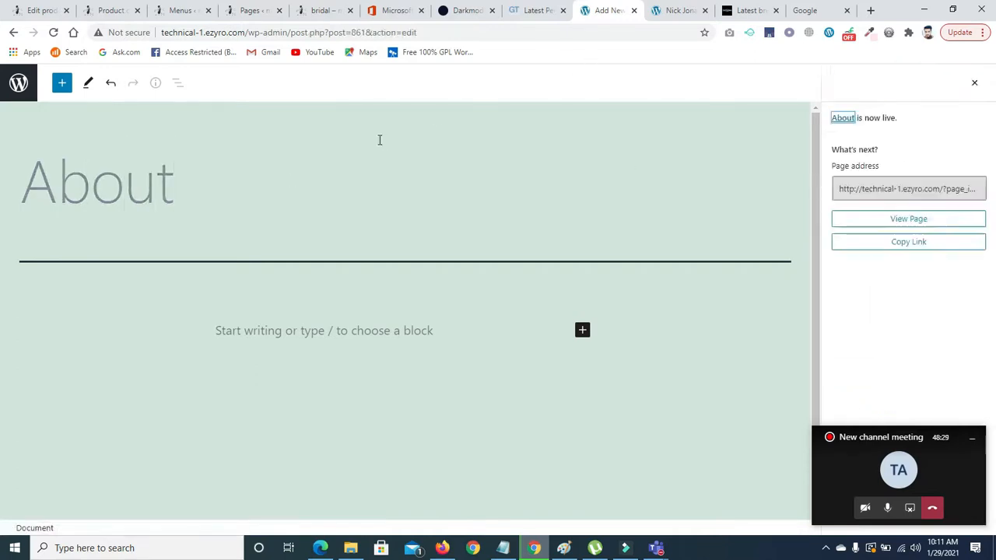
- Return to the page list and add a new page with the title "Service"
left_click(12, 33)
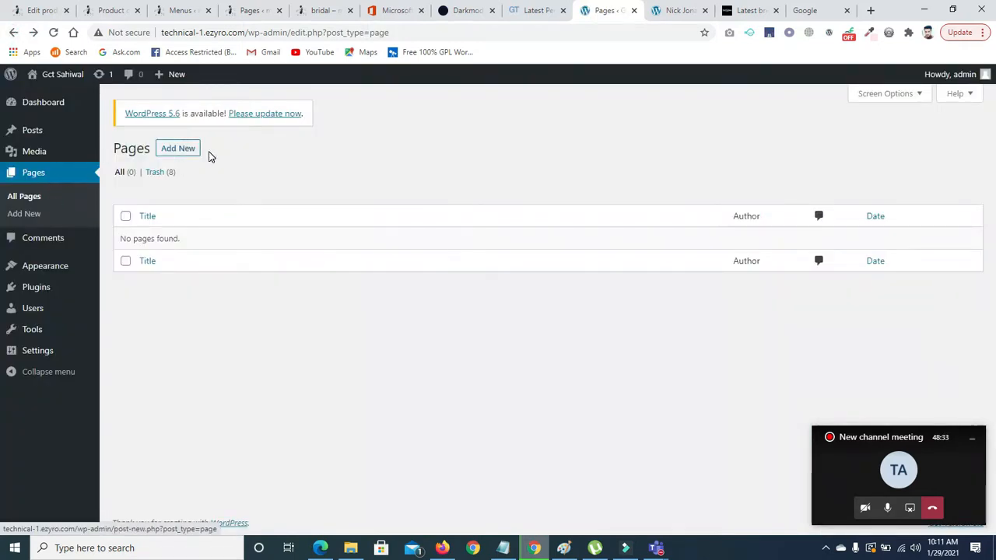
left_click(176, 150)
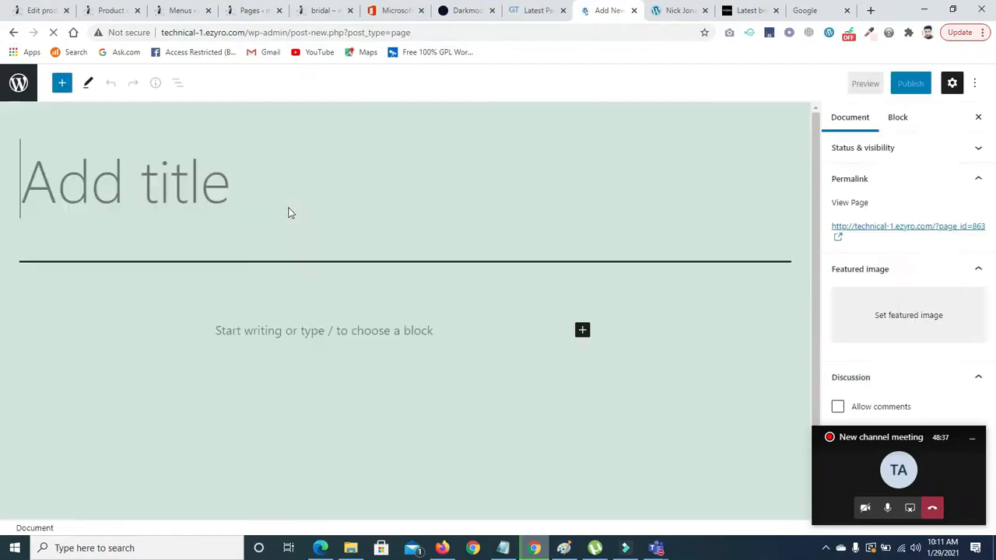
left_click(248, 195)
type("Servicde")
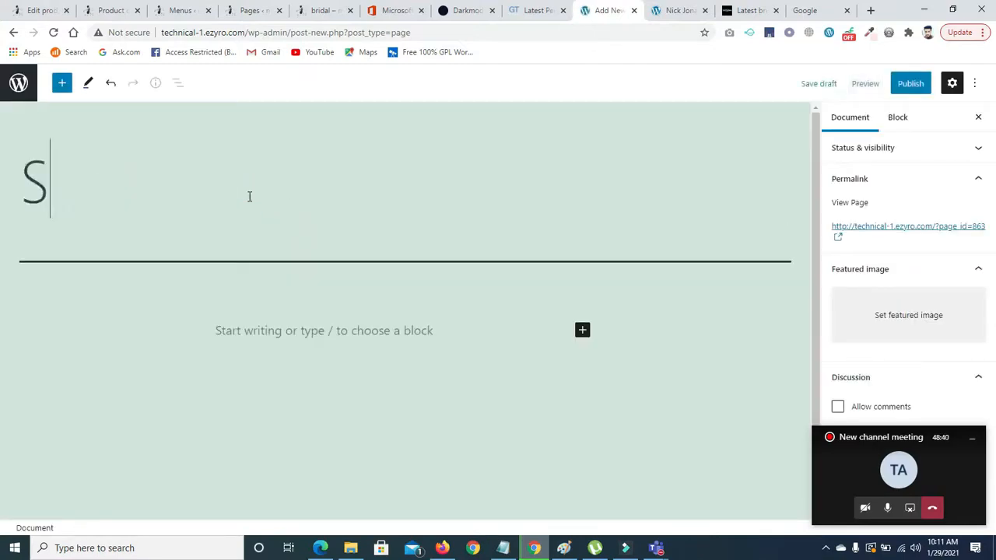
key("BackSpace")
key("BackSpace")
type("ervice")
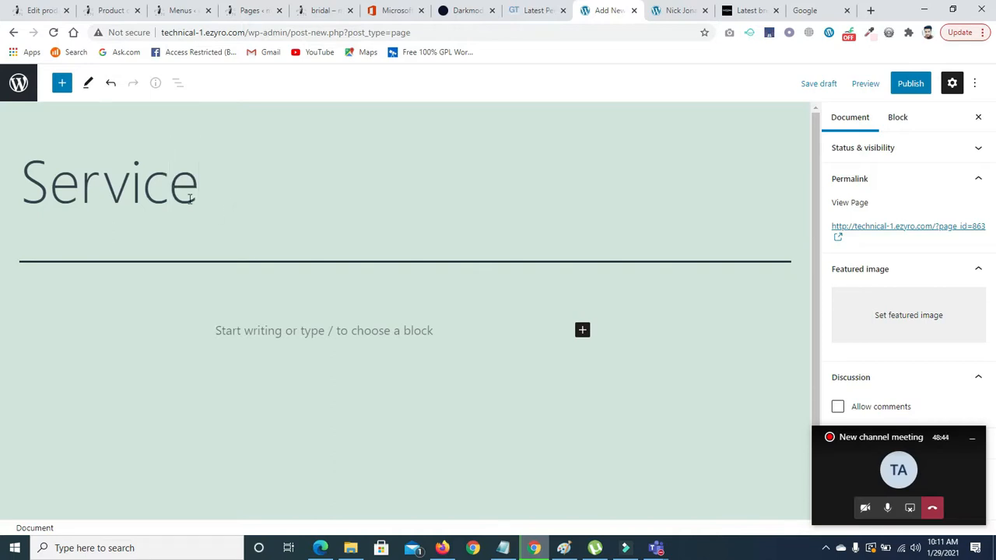
- Toggle the editor's Spotlight mode and Top toolbar off and back on, and turn off Fullscreen mode
left_click(962, 90)
left_click(960, 85)
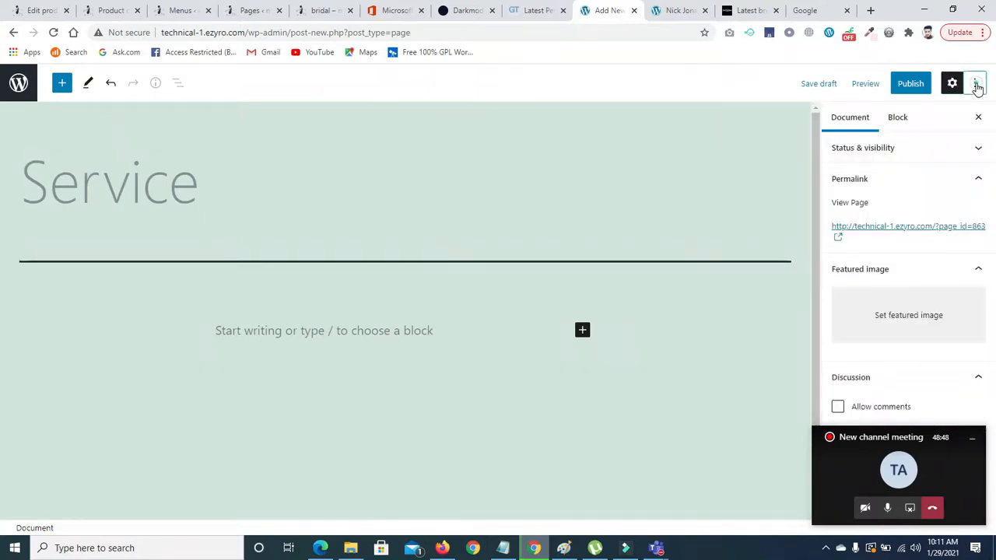
left_click(976, 84)
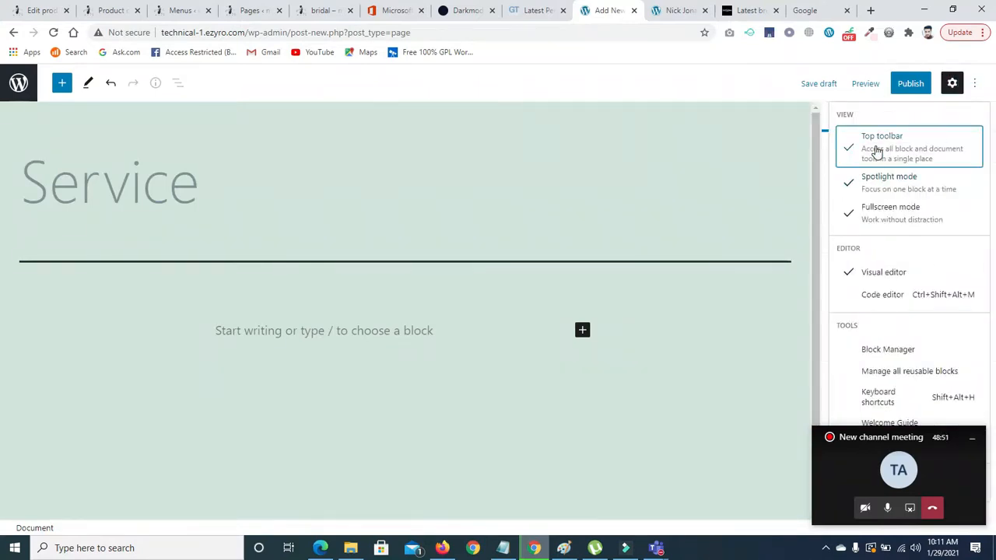
left_click(879, 178)
left_click(880, 183)
left_click(872, 137)
left_click(875, 138)
left_click(872, 210)
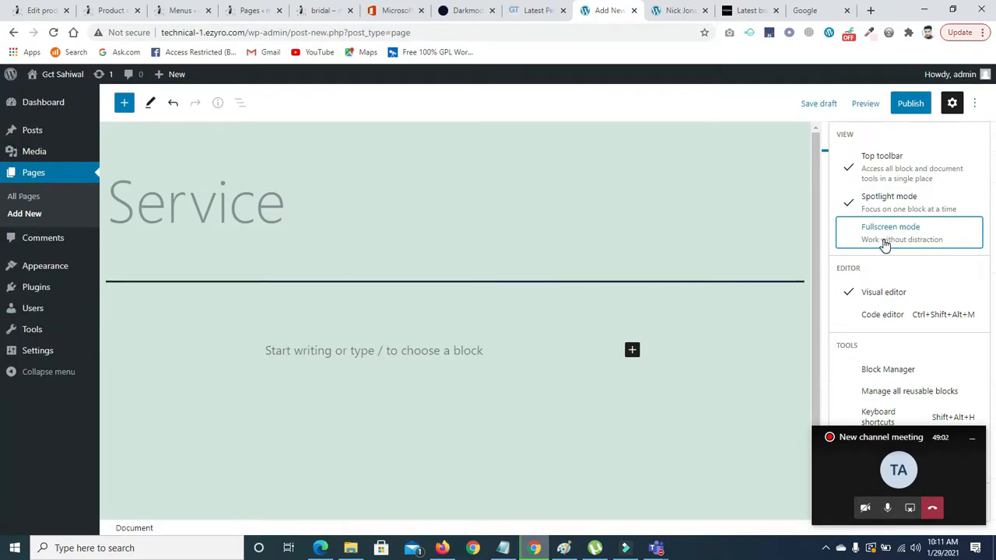
left_click(884, 244)
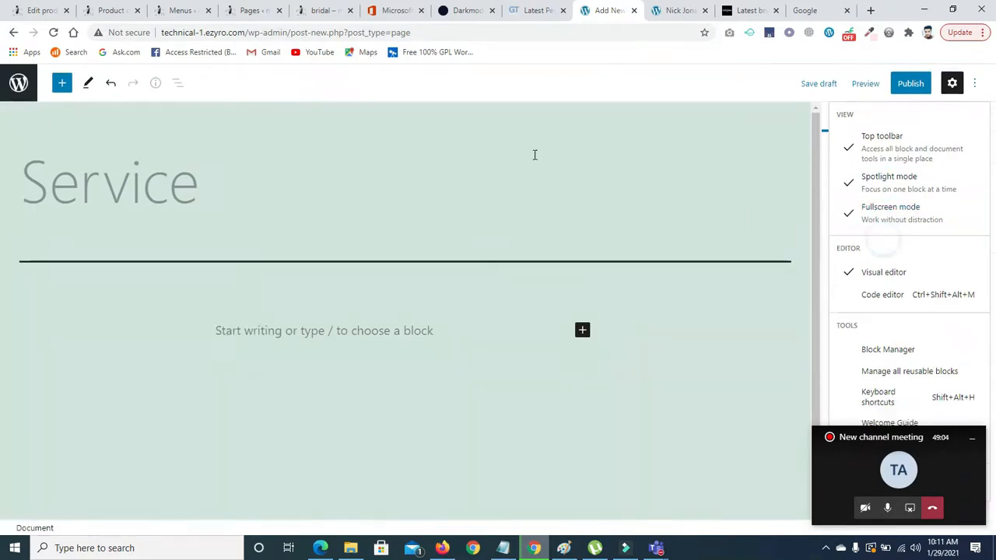
left_click(883, 222)
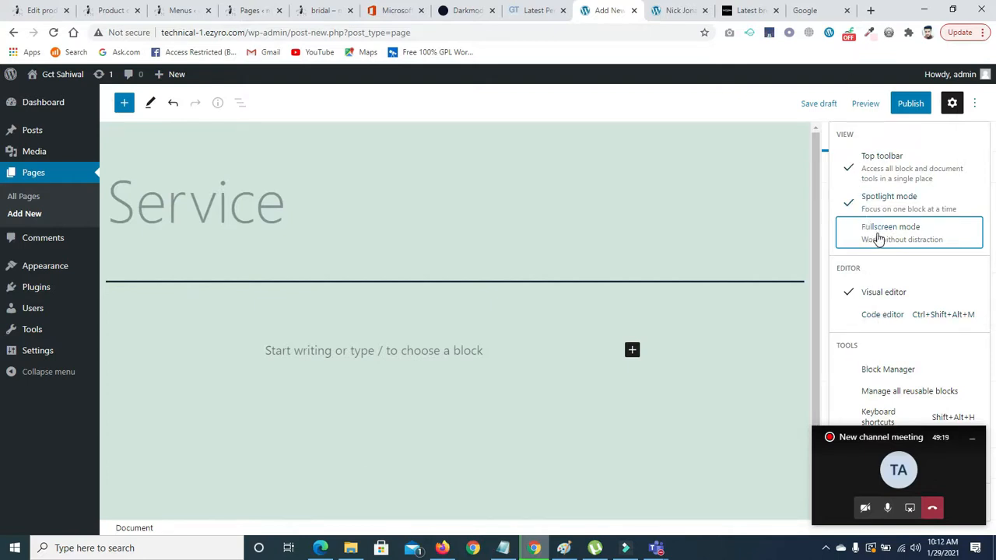
- Publish the Service page and start another new page
left_click(901, 104)
left_click(856, 105)
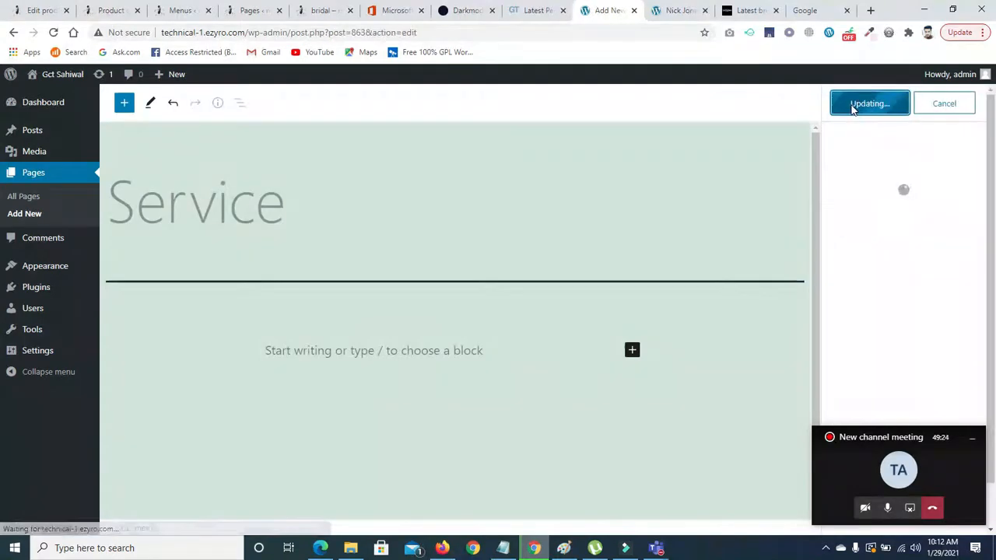
left_click(23, 215)
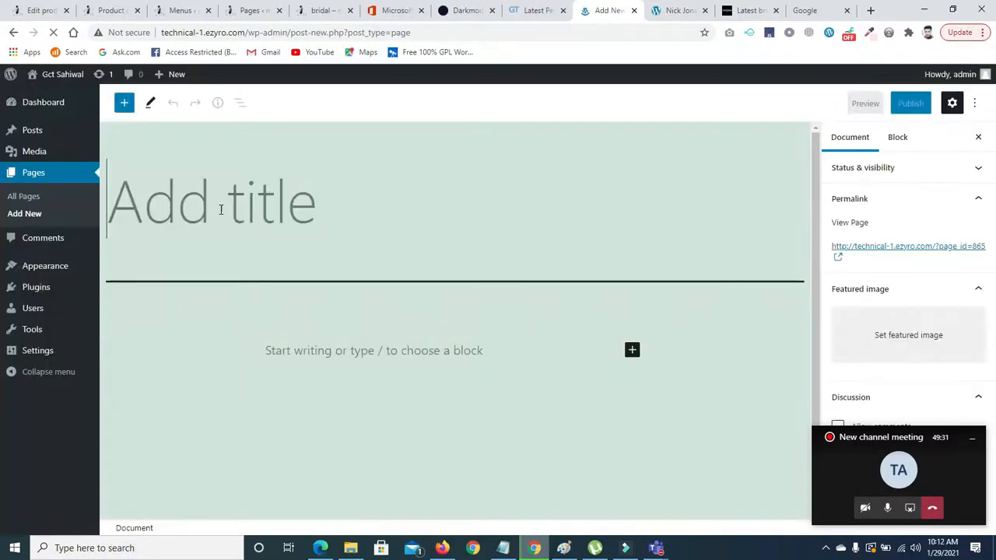
- Title the new page "Contact" and publish it
left_click(221, 209)
type("Co")
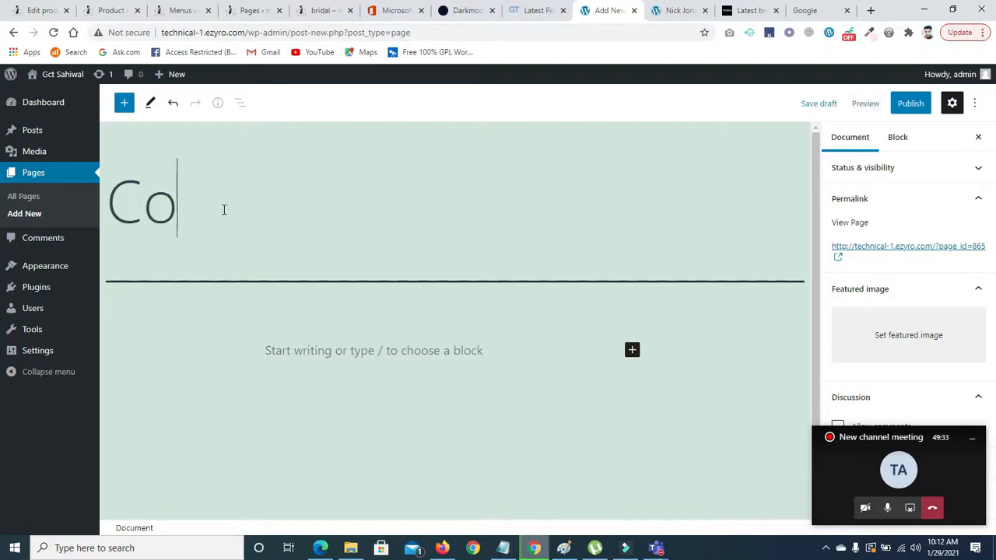
type("ntactr")
key("BackSpace")
type("tr")
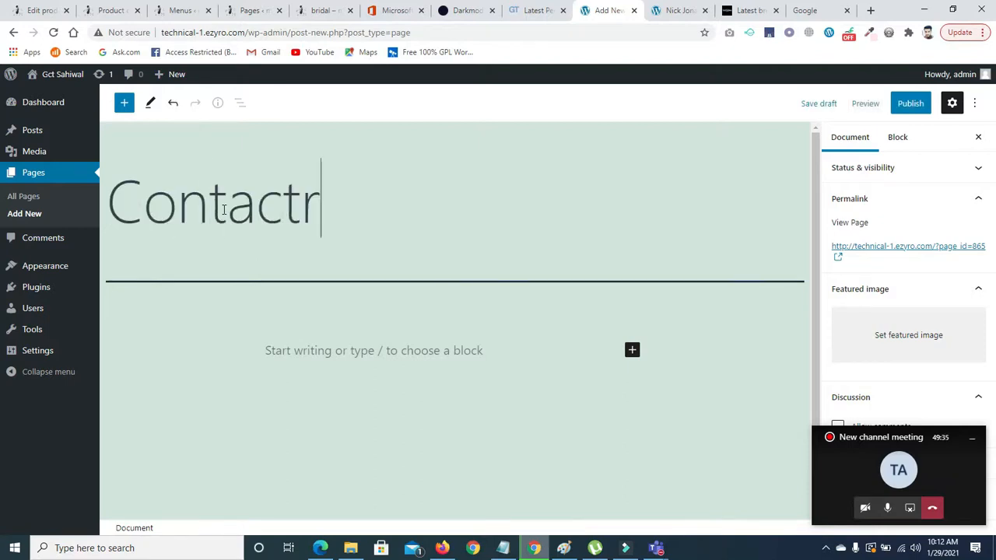
key("BackSpace")
left_click(908, 105)
left_click(880, 114)
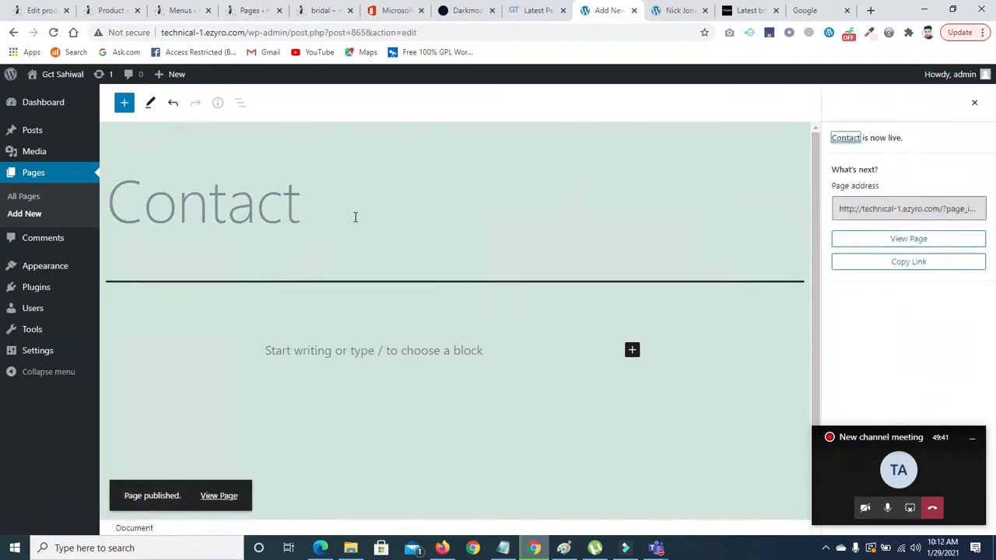
- Create and publish another new page titled "Shop", and return to the page list
left_click(22, 219)
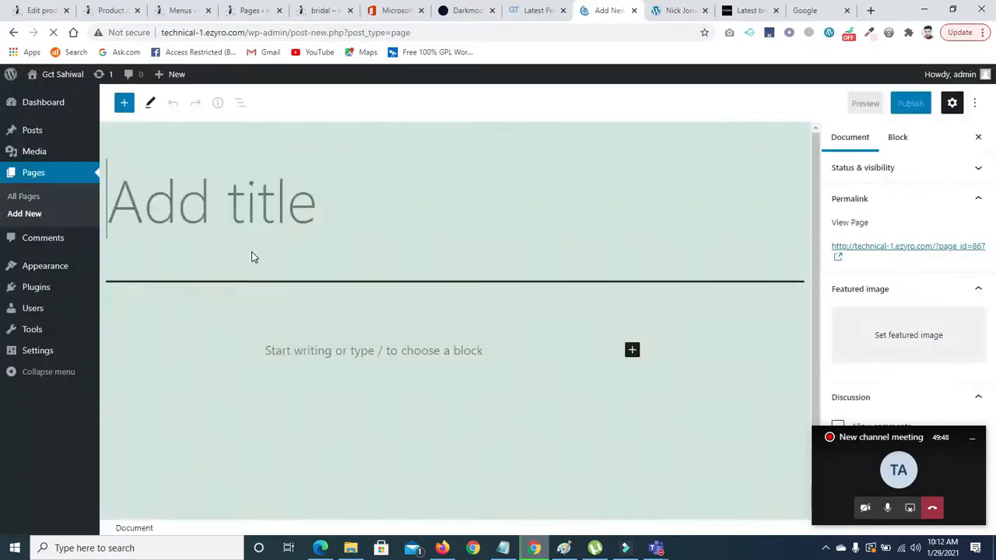
type("Shop")
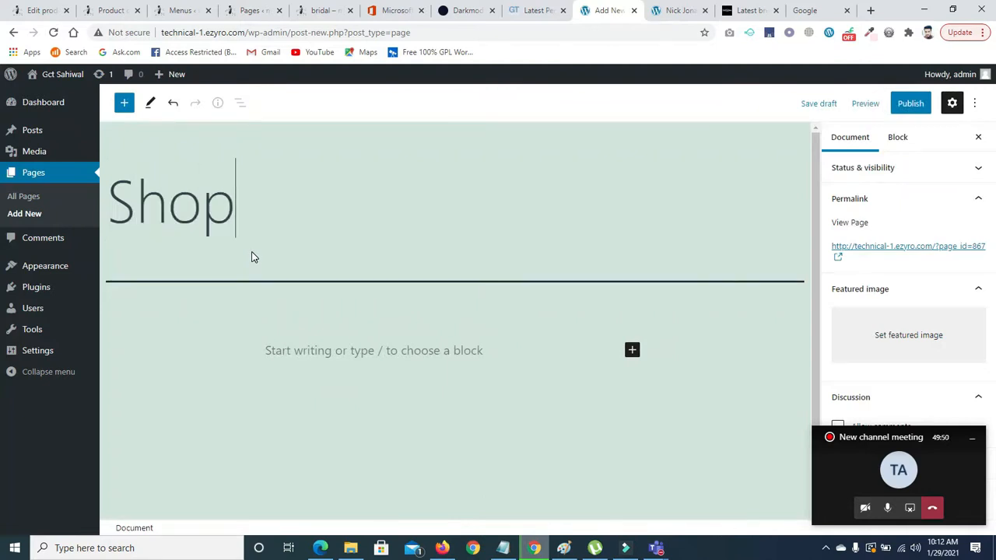
left_click(909, 107)
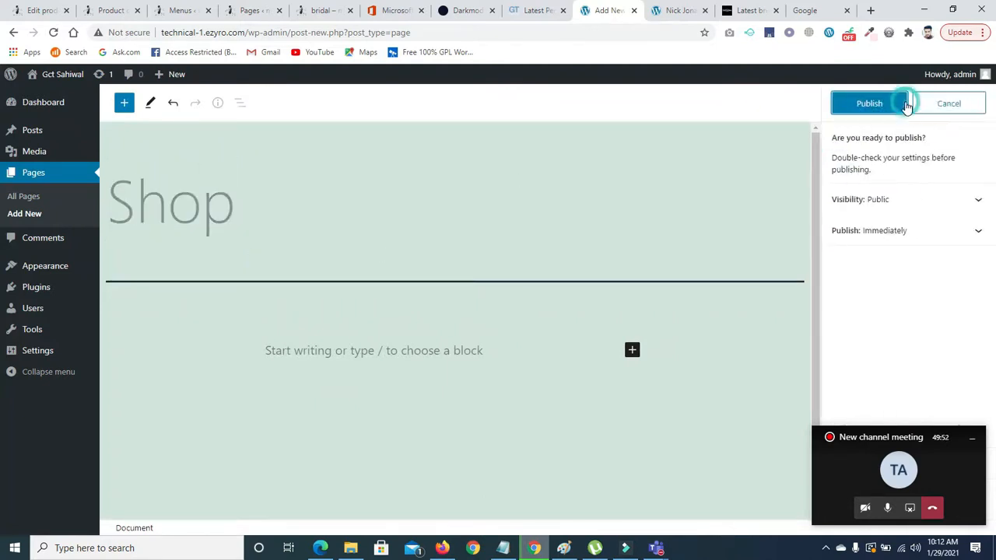
left_click(883, 103)
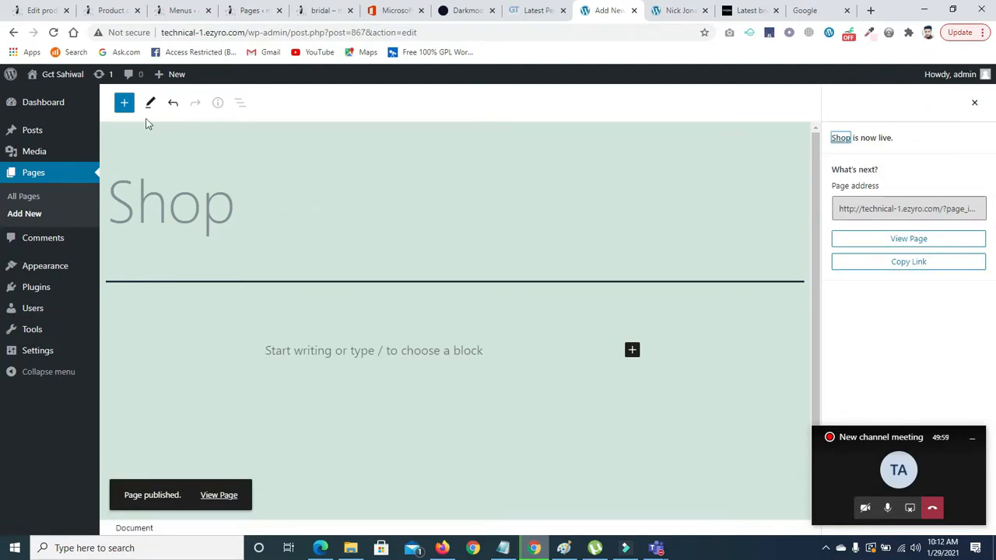
left_click(33, 177)
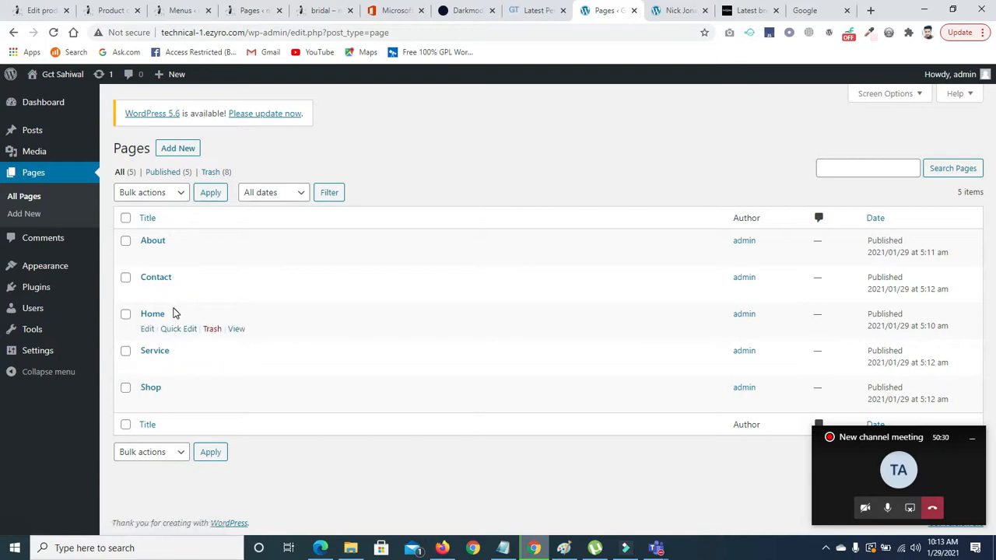
key("F11")
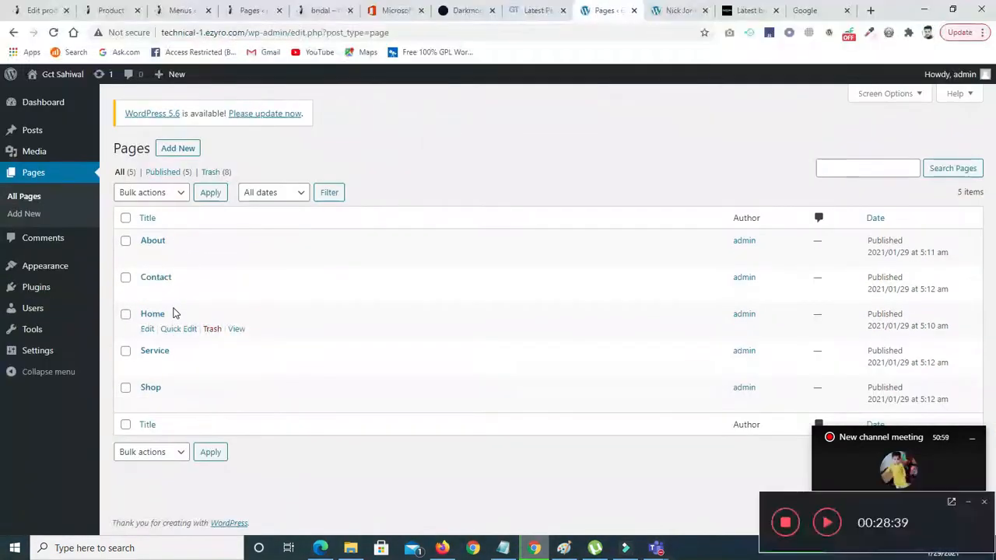
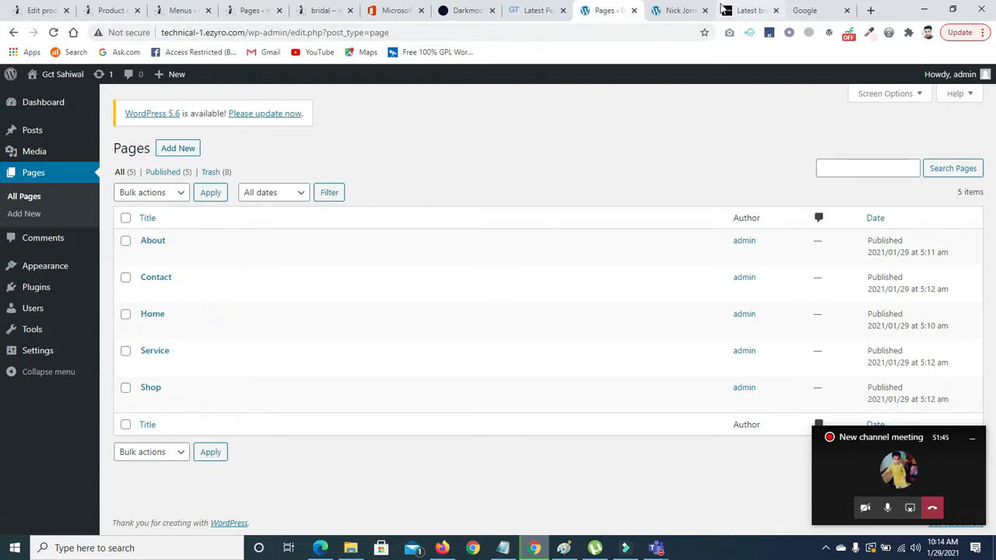
- Reload the live Nick Jonas post to check the site, and return to the page list
left_click(674, 10)
left_click(53, 32)
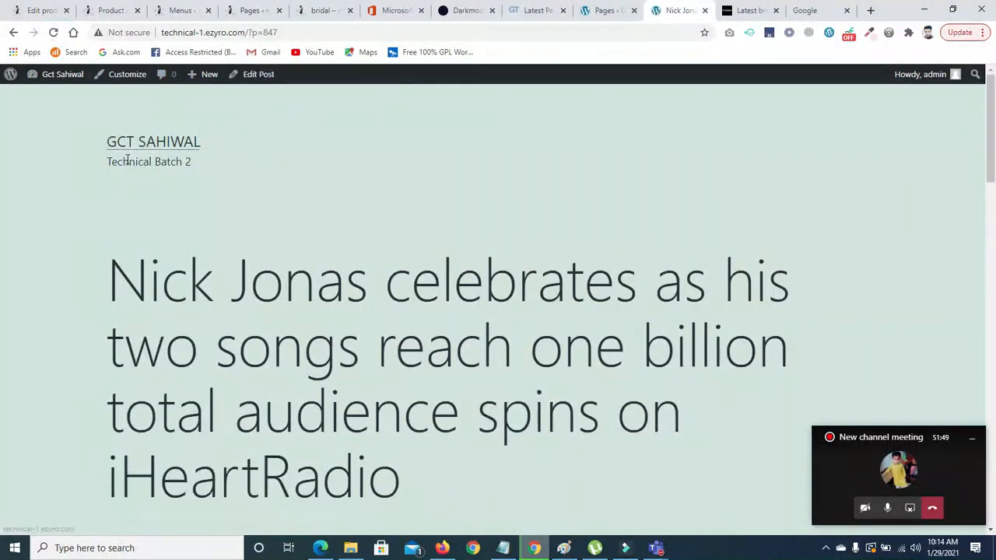
left_click(605, 12)
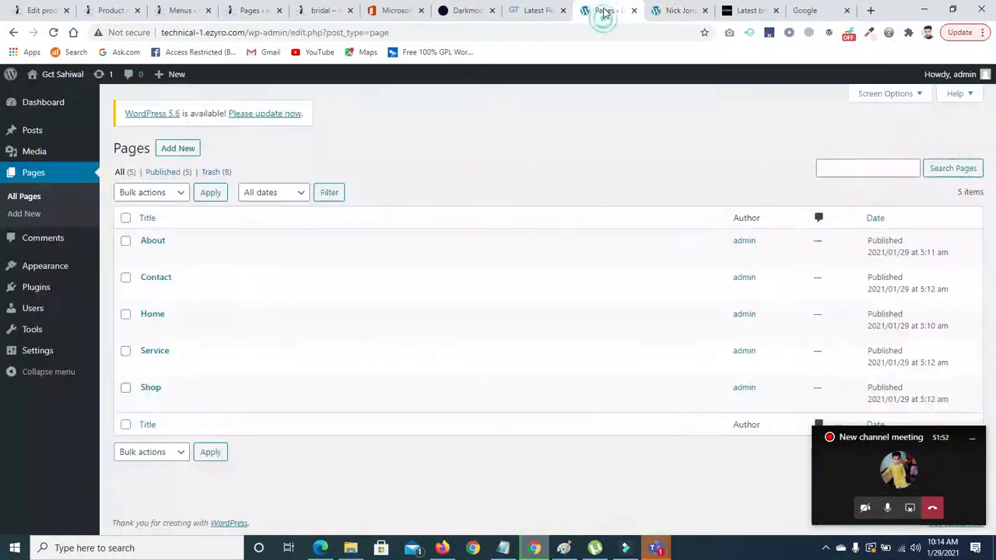
- In the Reading settings, make the homepage a static page using the Home page, and save the changes
mouse_move(37, 358)
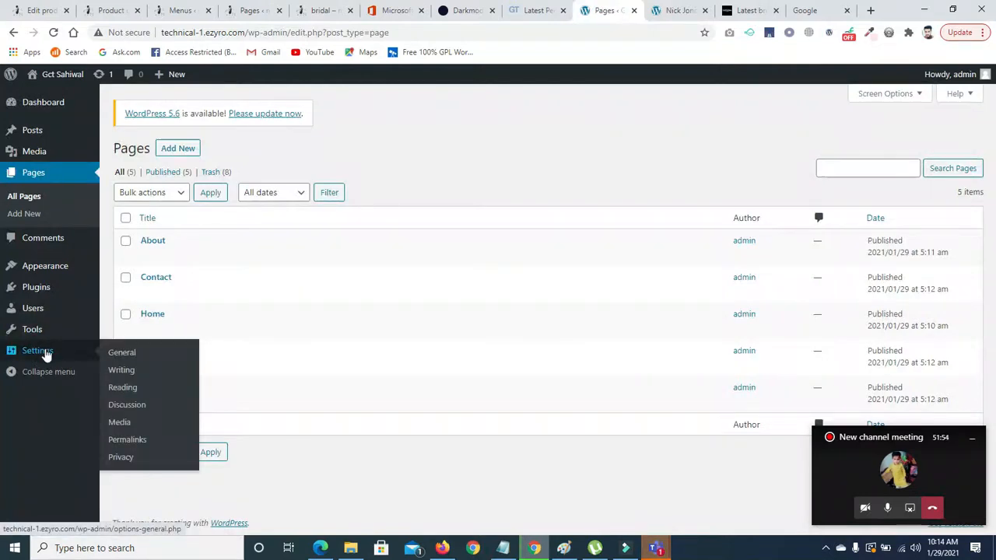
left_click(126, 389)
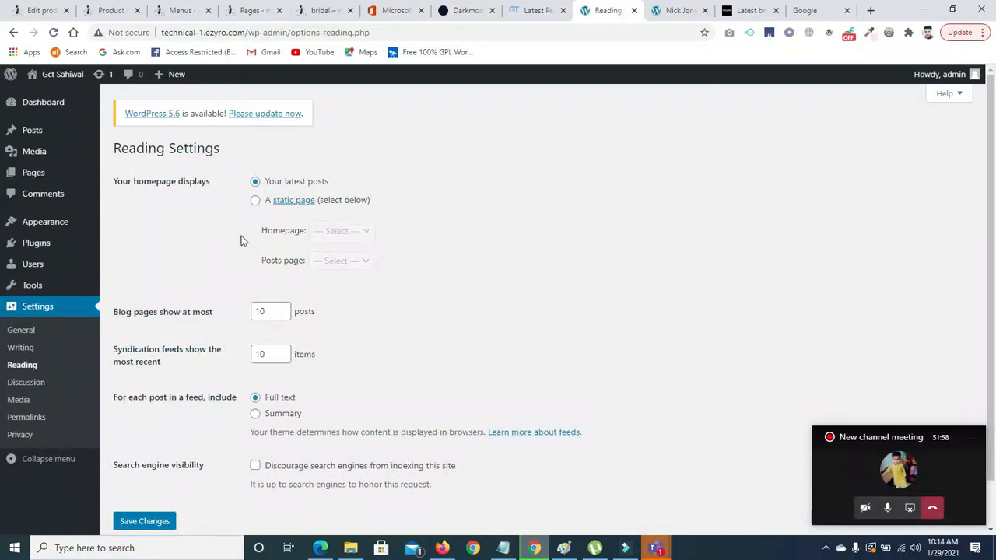
left_click(255, 201)
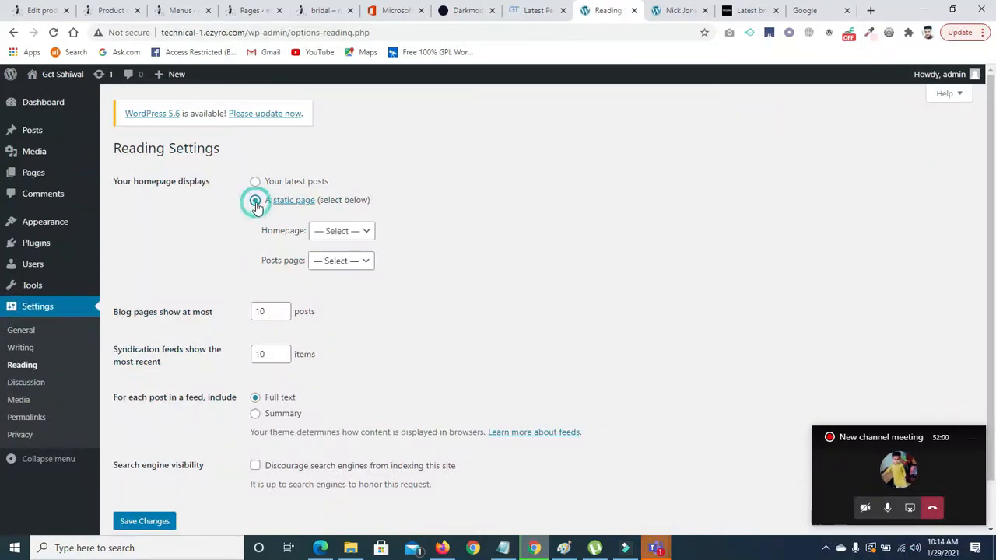
left_click(363, 231)
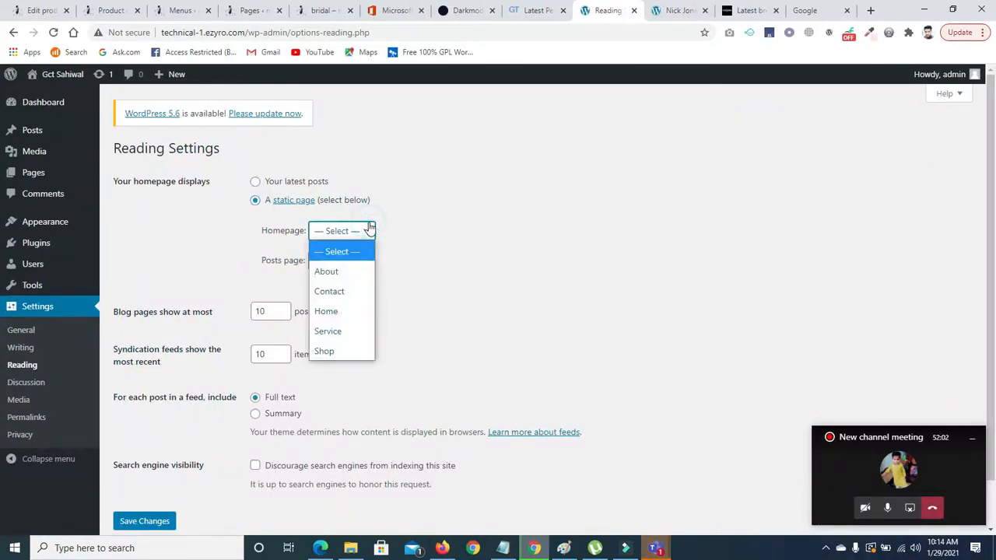
left_click(344, 313)
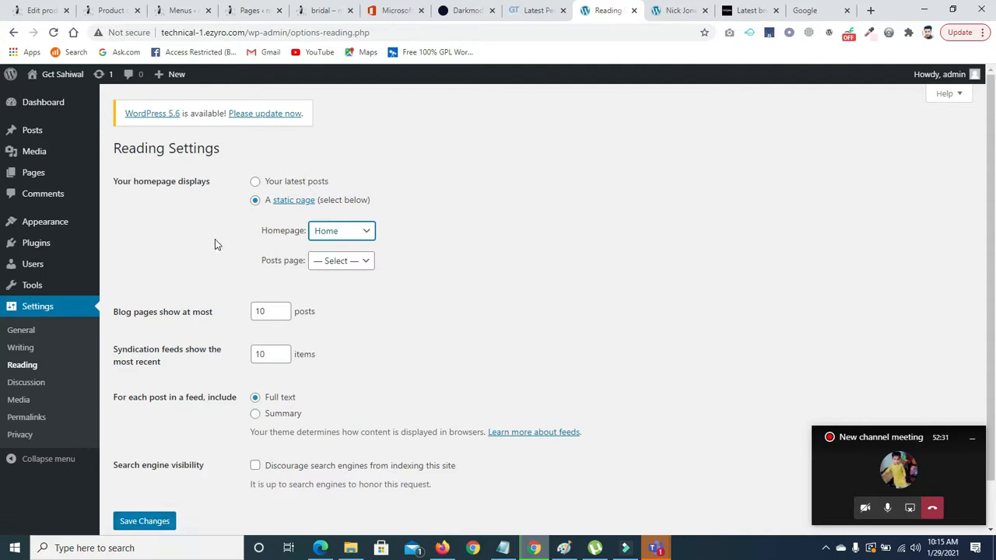
left_click(159, 523)
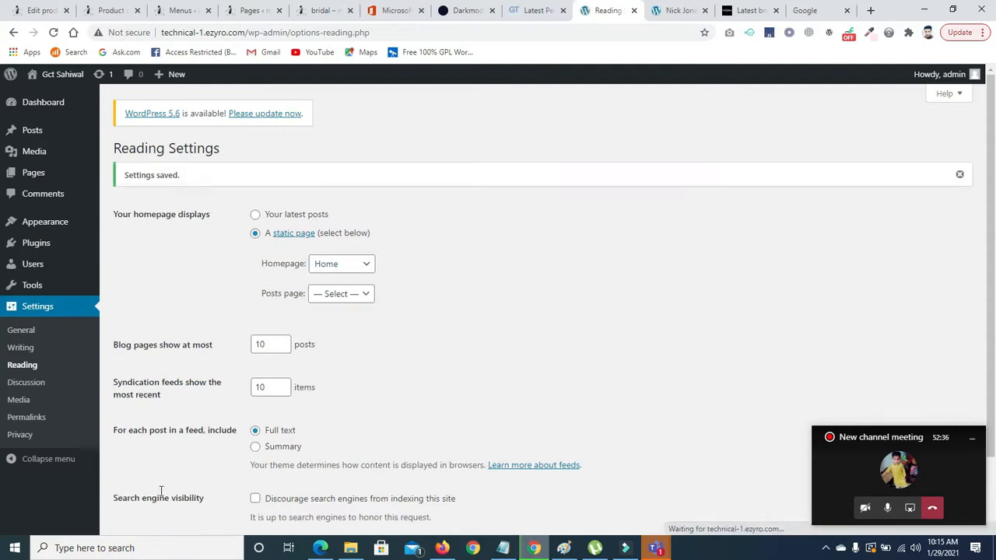
scroll(986, 204, "down", 1)
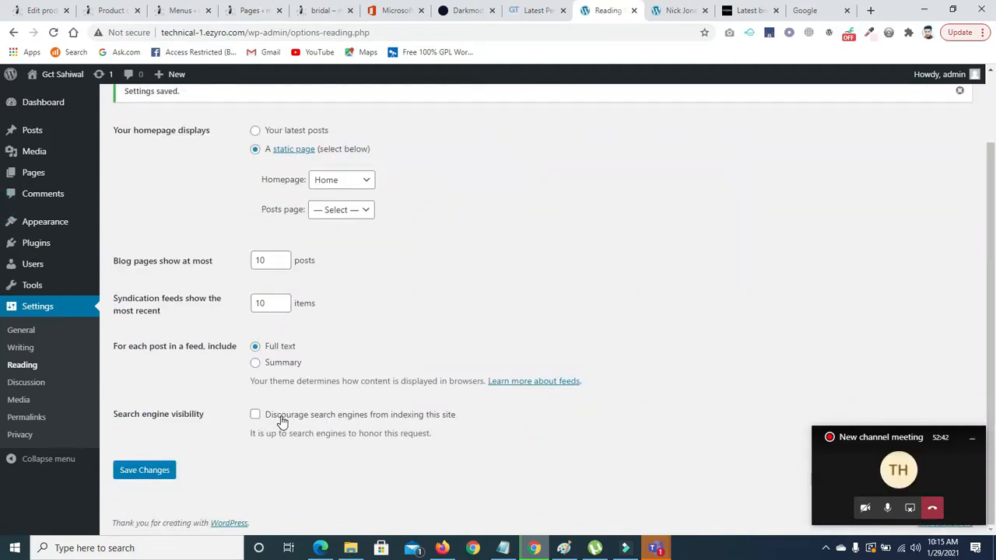
left_click(147, 478)
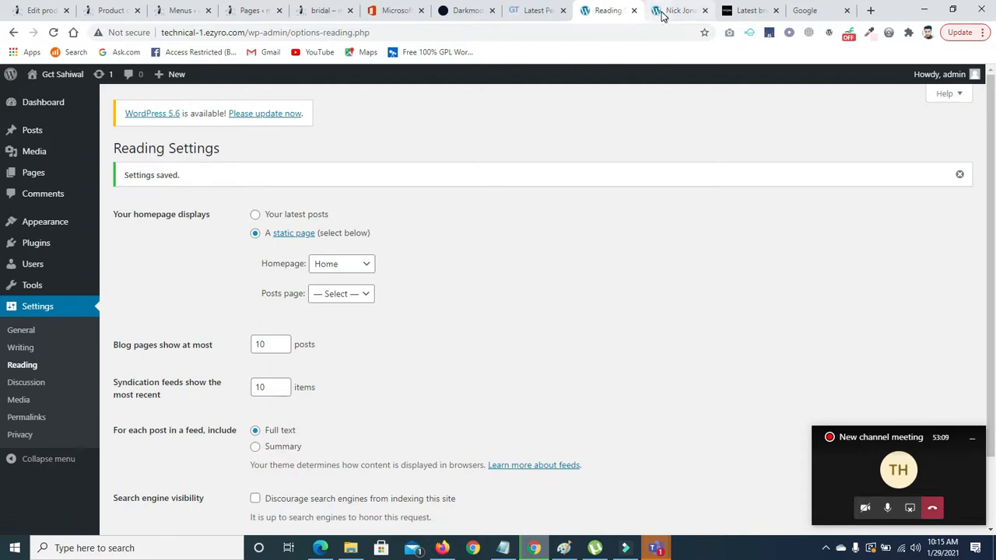
- Switch to the Student Website URL response sheet in Google Sheets, copy the website address in cell C7, and return to Chrome
left_click(534, 548)
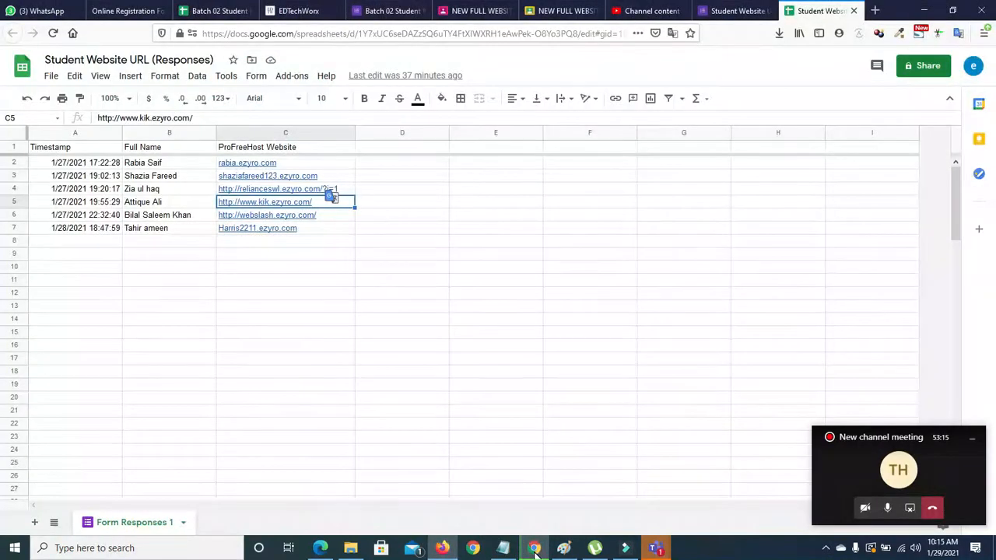
left_click(321, 218)
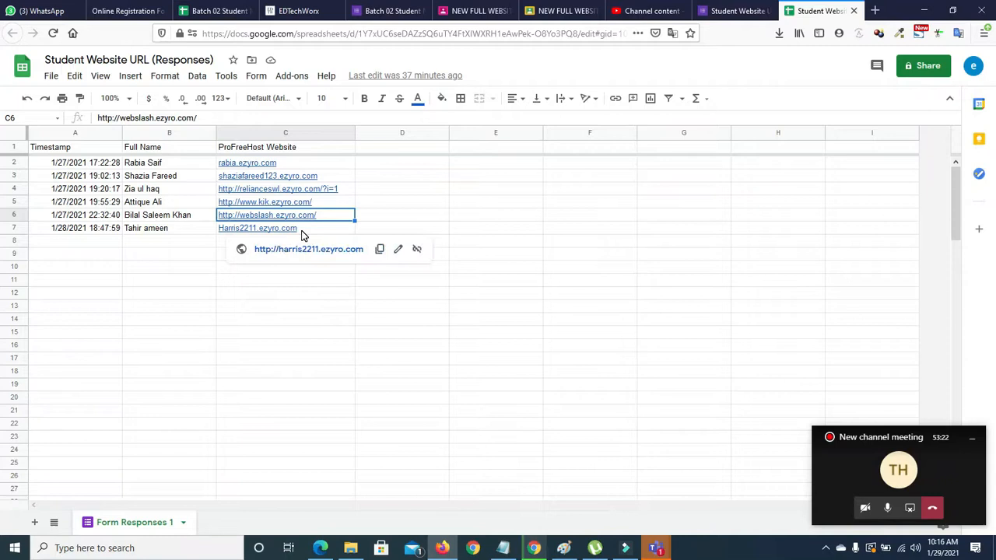
double_click(308, 230)
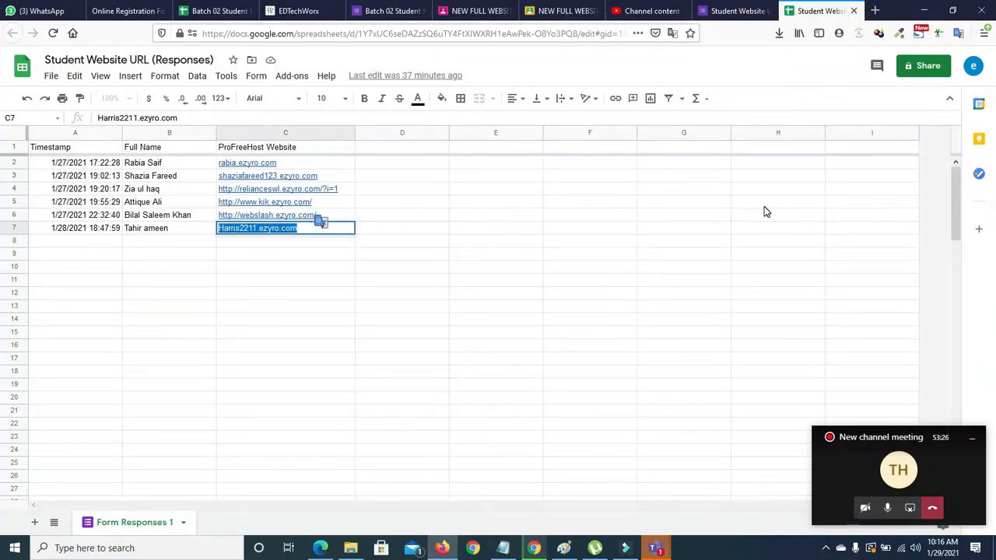
left_click(475, 549)
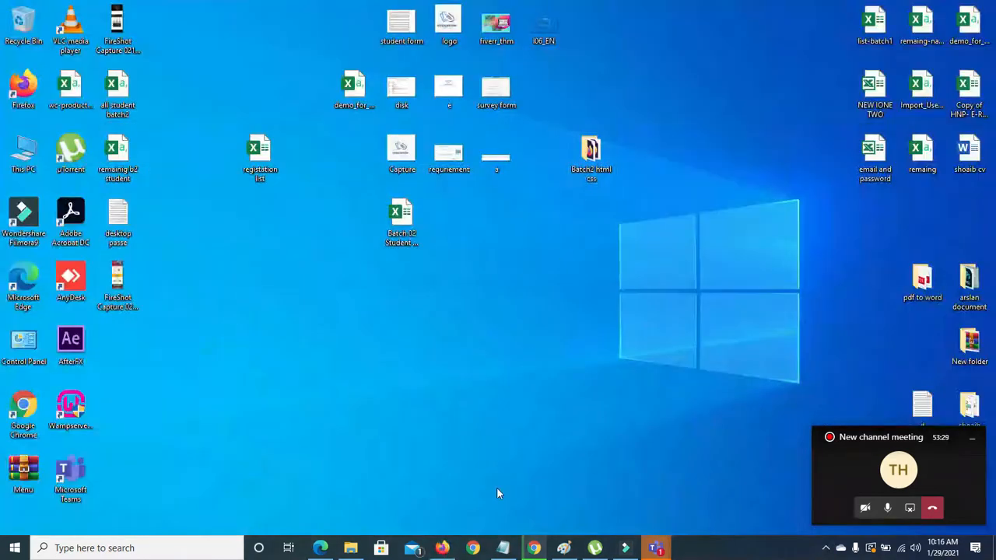
left_click(472, 549)
left_click(534, 549)
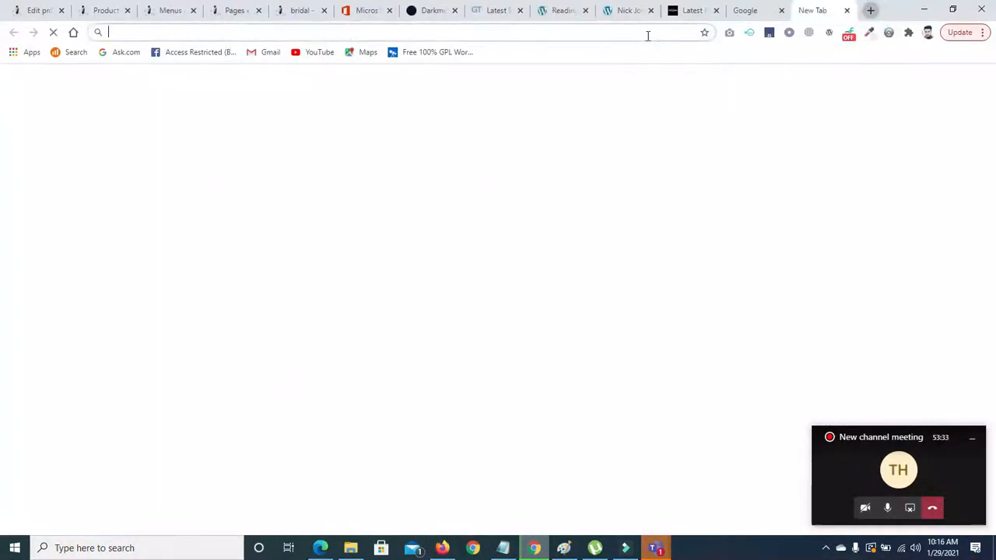
- Open the copied student website address in a new browser tab, look over its posts, and close it
left_click(870, 10)
left_click(642, 32)
type("harris2211.ezyro.com")
key("Return")
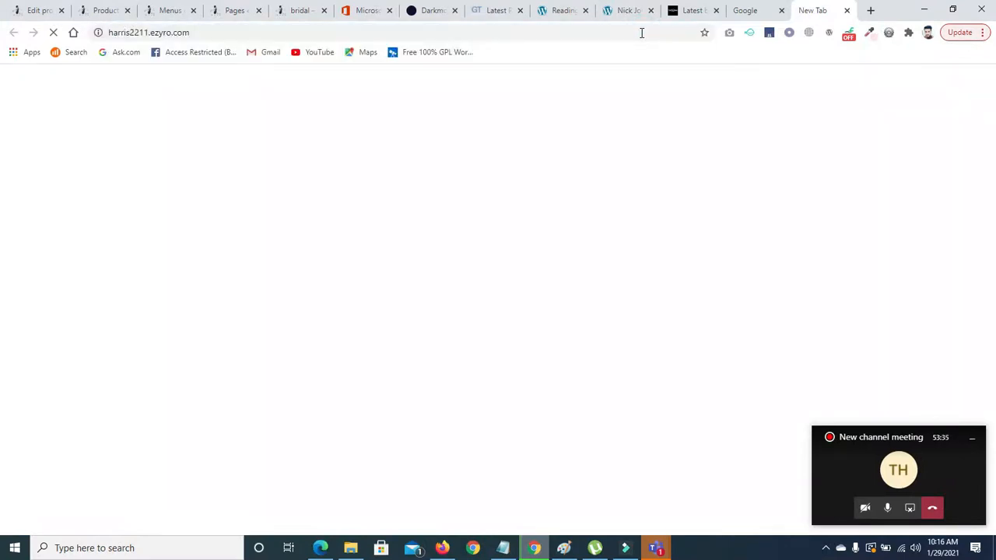
left_click(512, 32)
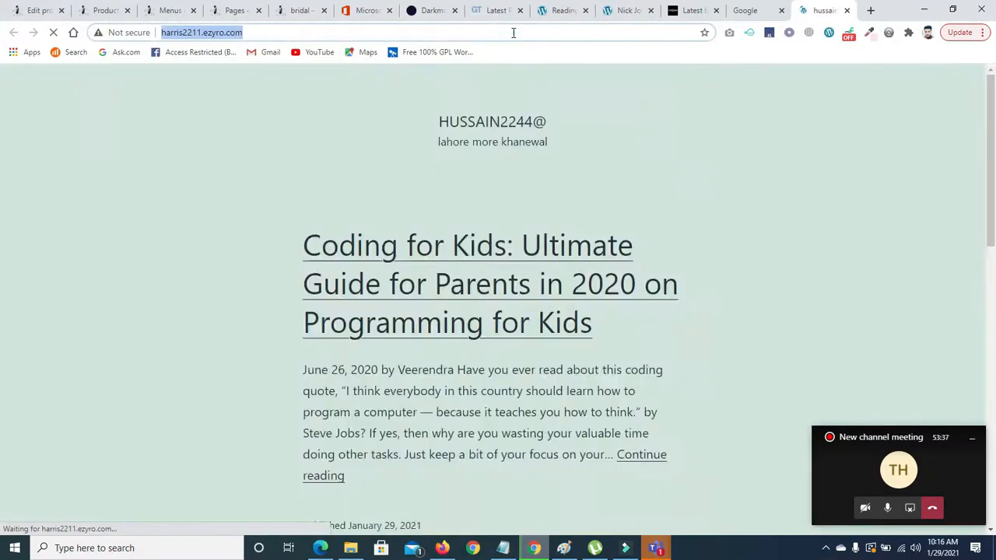
left_click_drag(993, 158, 993, 191)
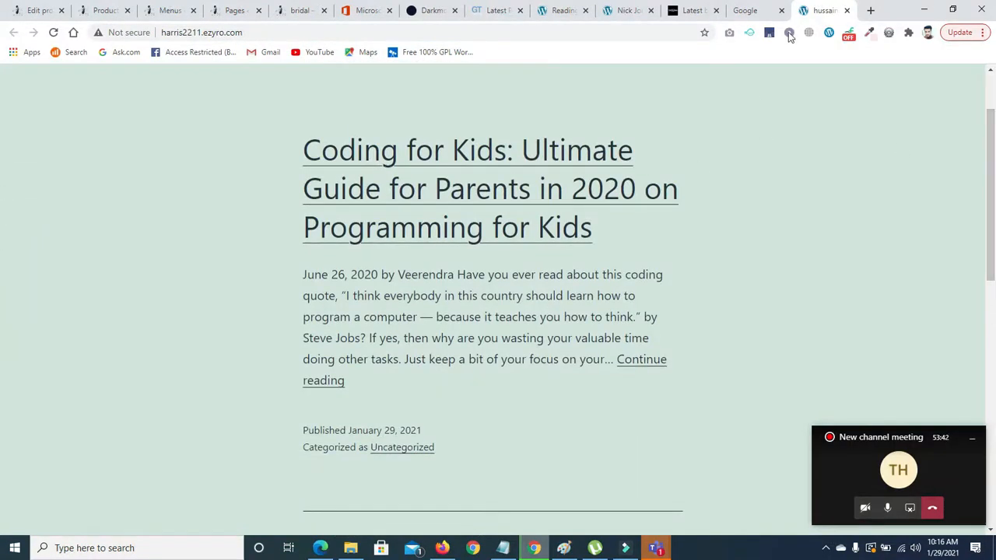
left_click(847, 12)
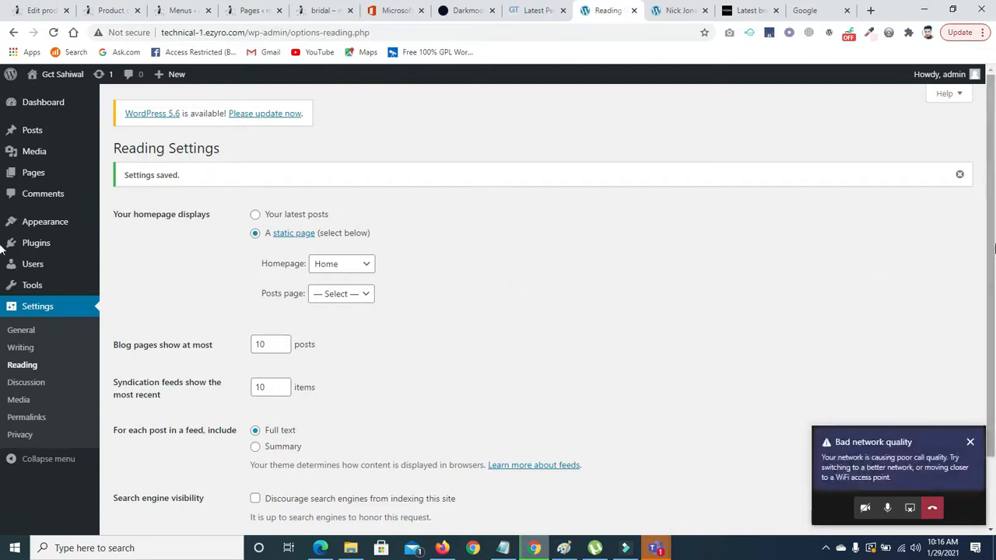
- Save the Reading settings again and load the live site's root address, technical-1.ezyro.com, in place of the Nick Jonas post
scroll(658, 414, "down", 1)
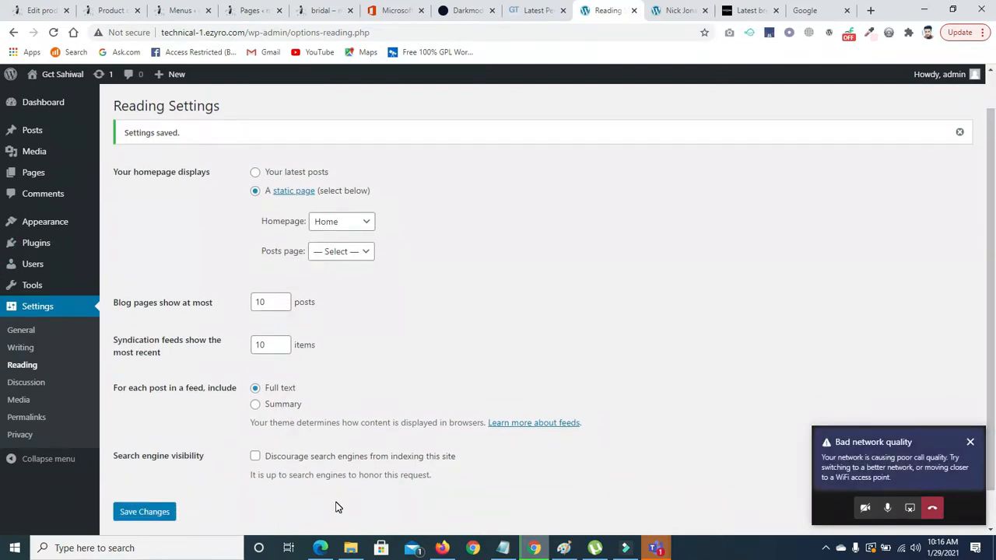
left_click(153, 511)
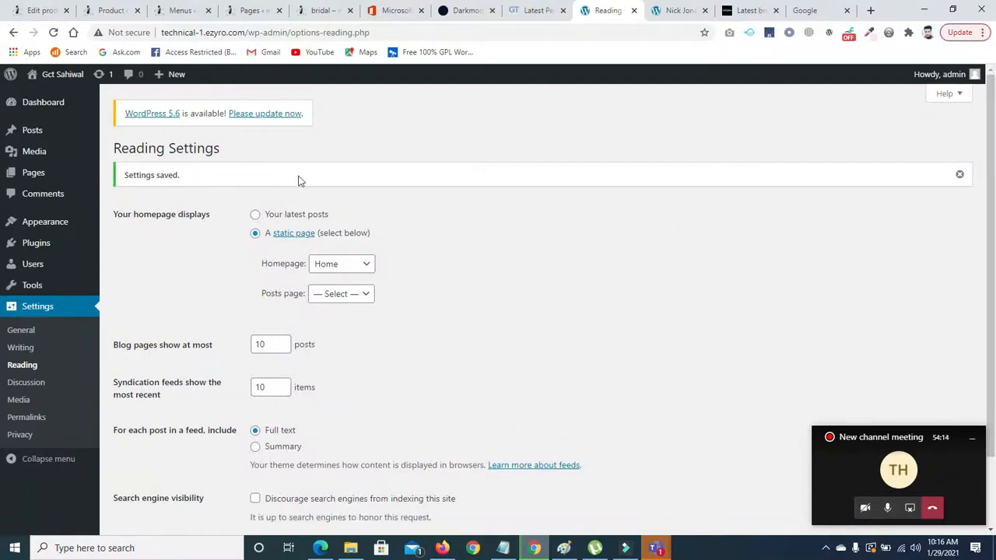
left_click(671, 11)
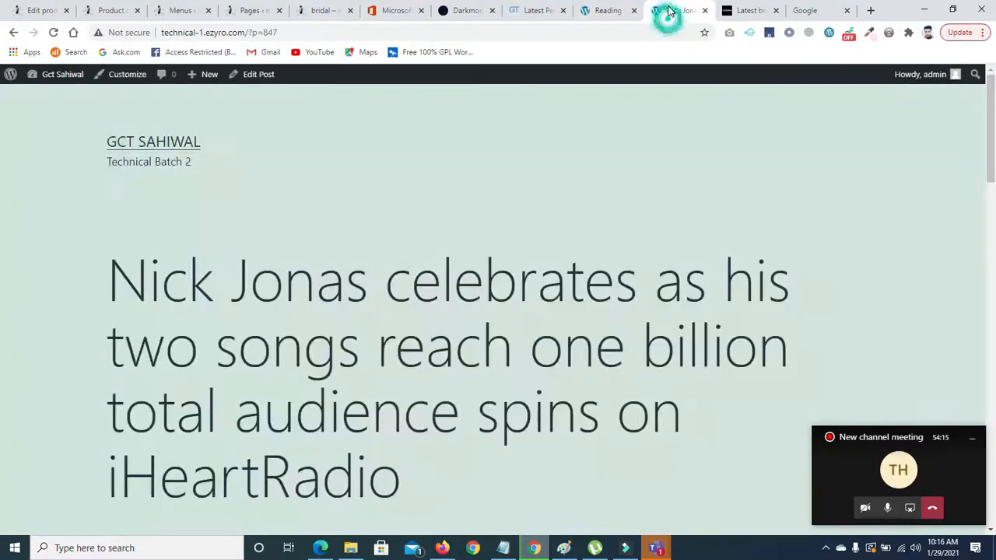
left_click(485, 31)
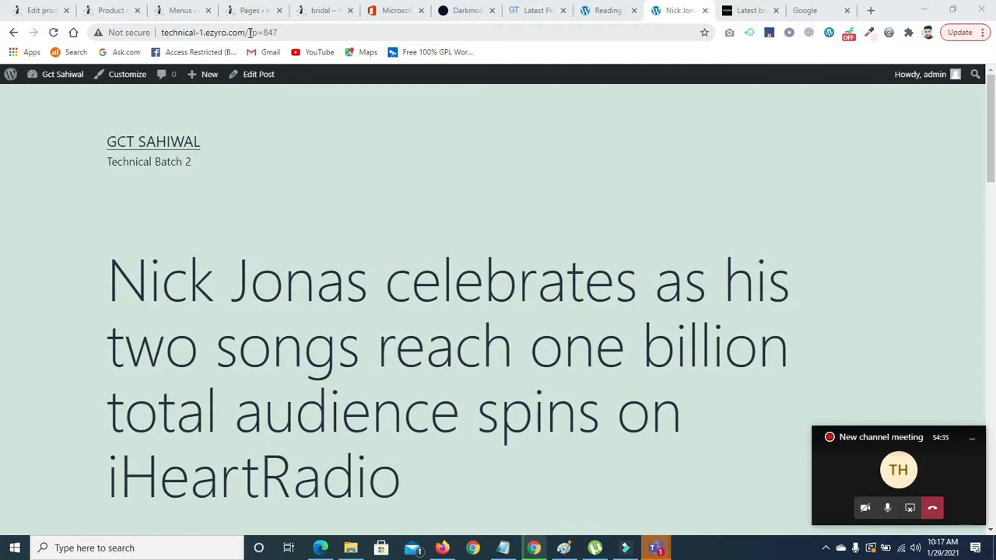
left_click_drag(249, 33, 293, 34)
key("BackSpace")
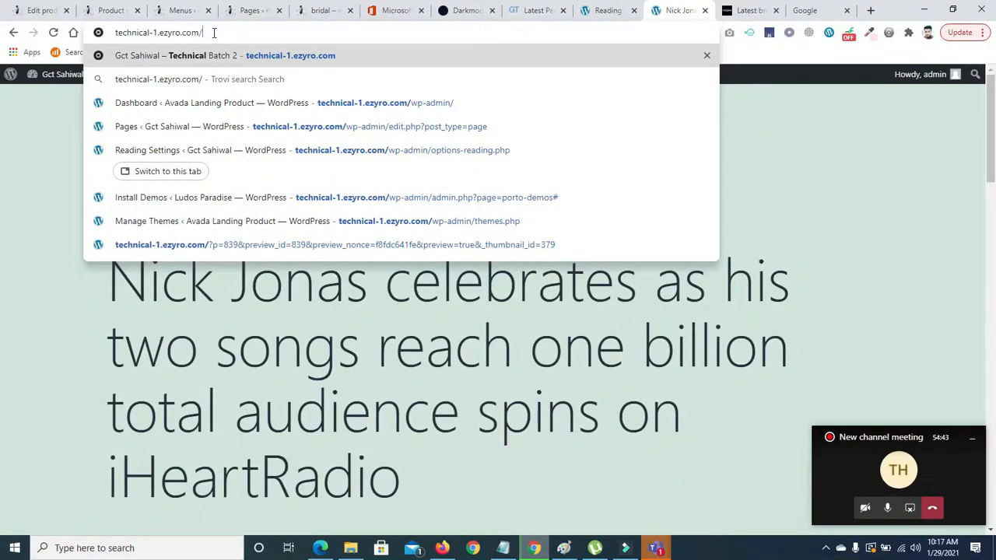
key("Return")
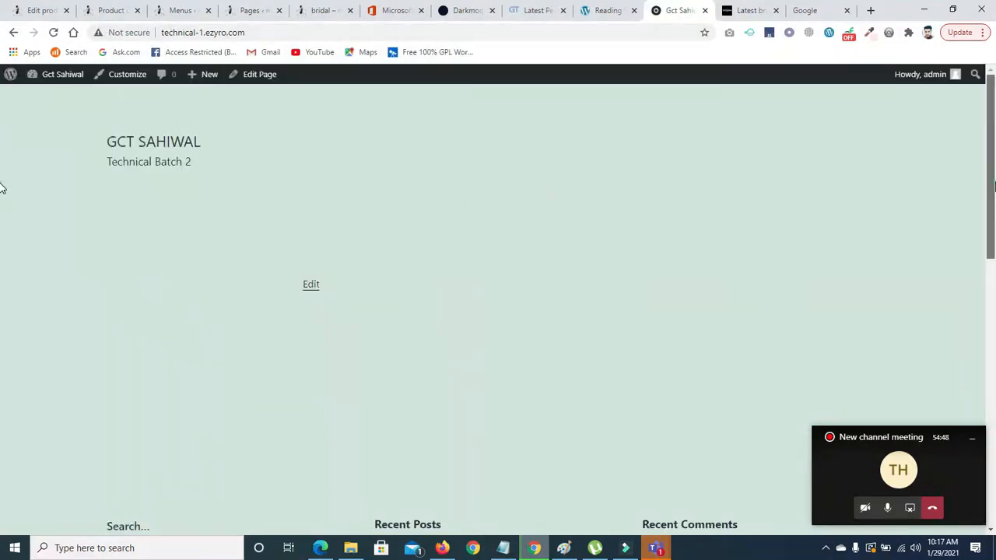
- Look over the live site's homepage and compare it with the Reading settings and The News site's navigation bar
scroll(1, 257, "down", 4)
scroll(3, 323, "down", 5)
scroll(3, 405, "up", 3)
scroll(2, 350, "down", 3)
scroll(2, 246, "up", 7)
scroll(3, 234, "up", 2)
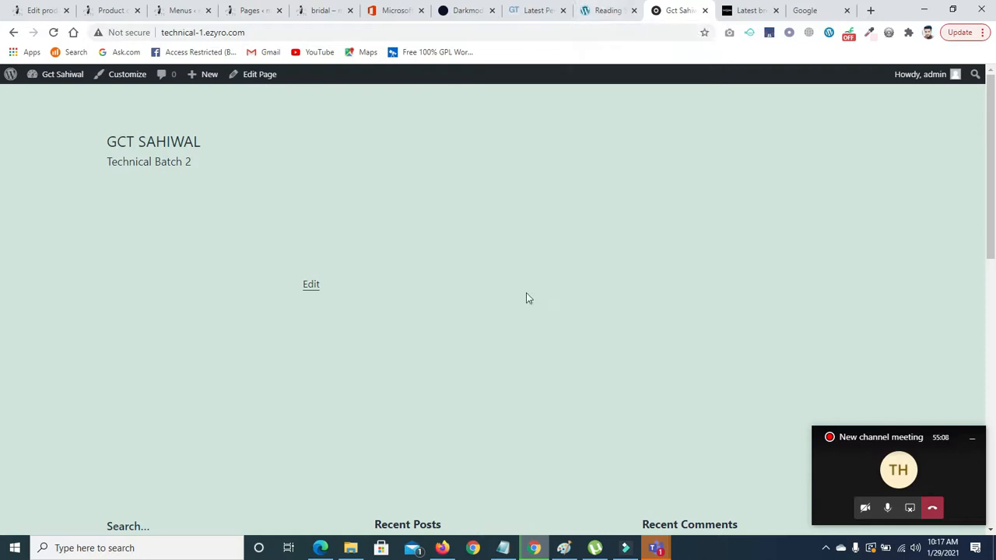
left_click(598, 11)
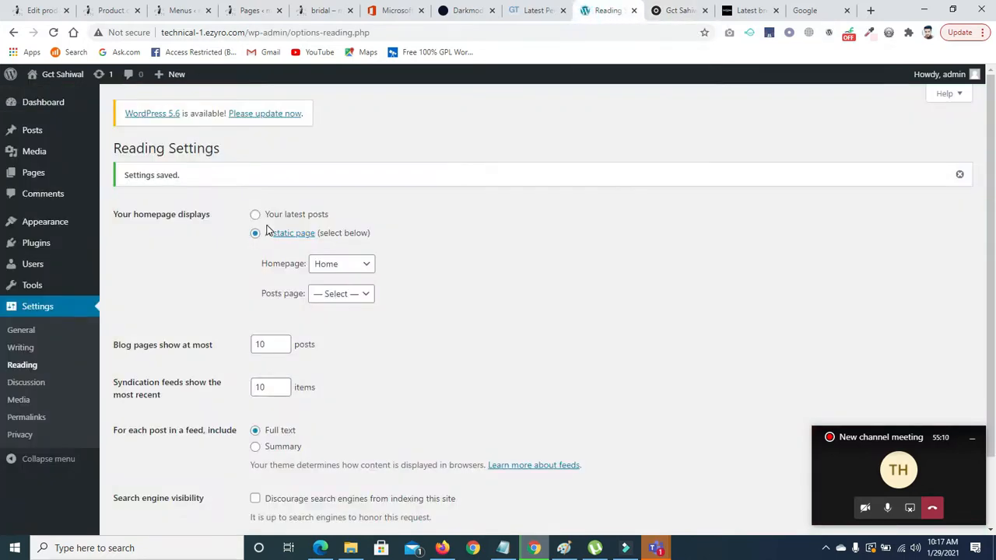
scroll(693, 198, "down", 1)
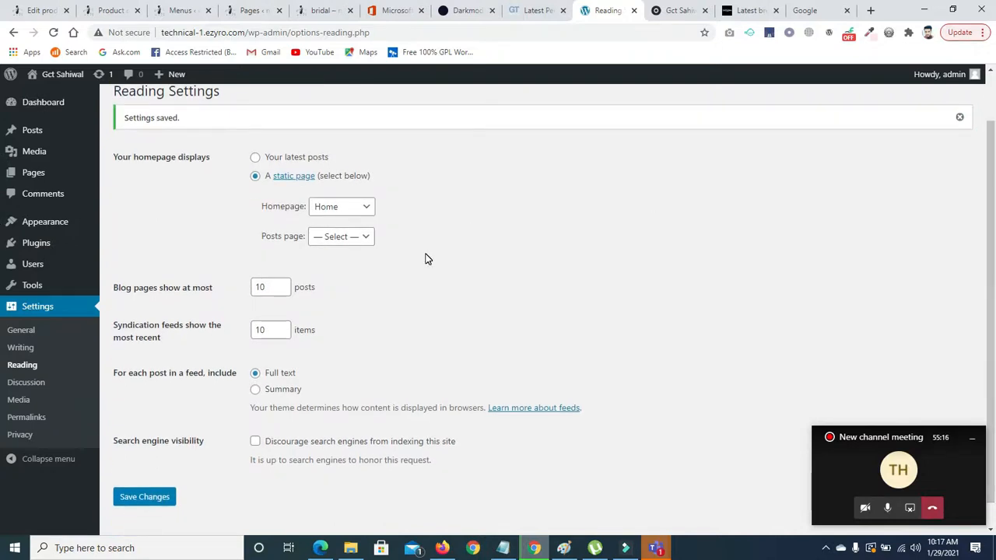
left_click(750, 10)
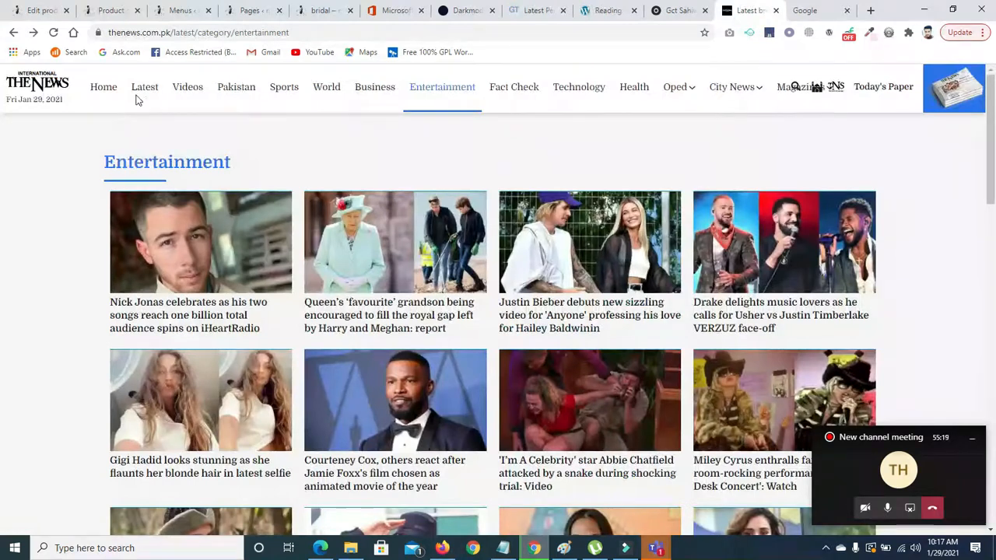
left_click(691, 11)
left_click(606, 11)
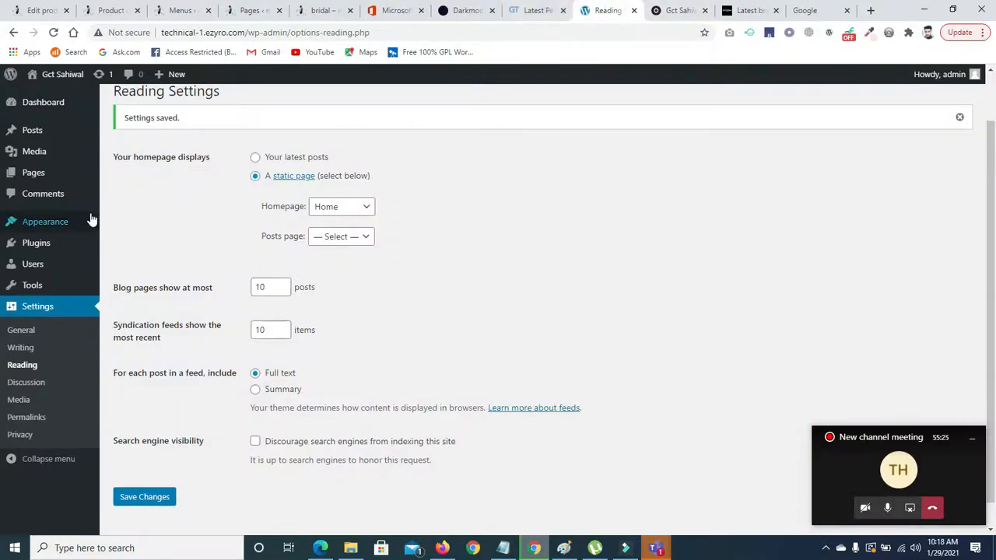
- Go to the site's menu management and load the Landing Product Main Menu (Primary menu) for editing
mouse_move(62, 223)
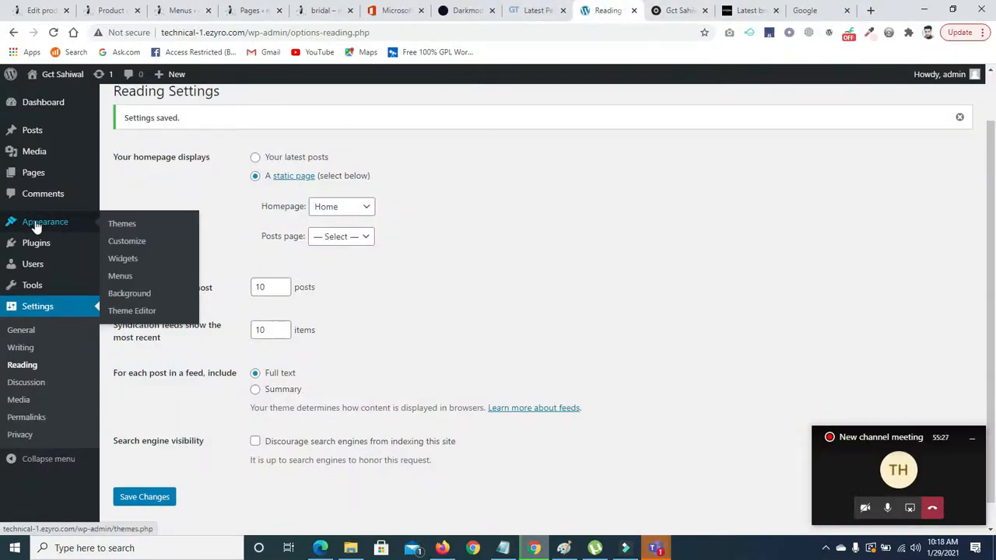
left_click(119, 277)
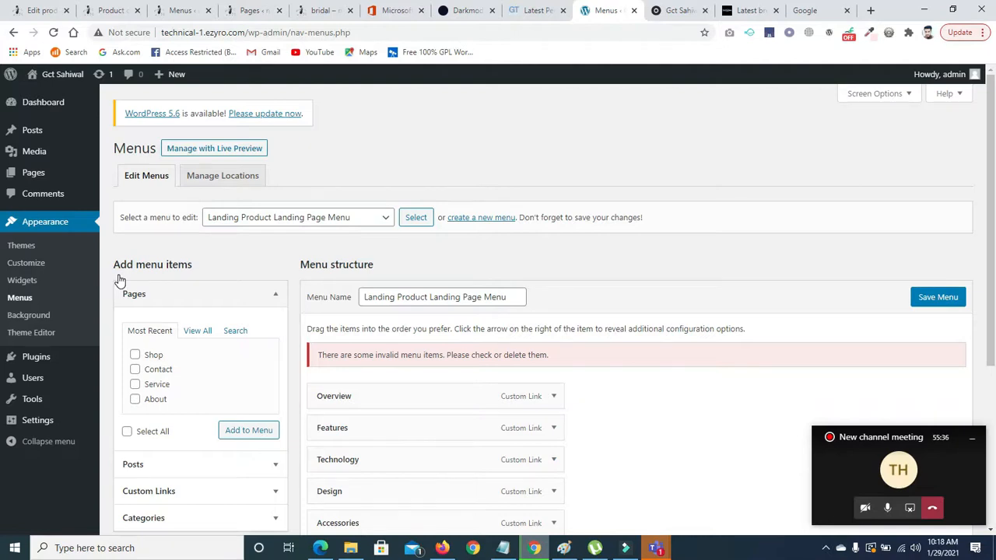
scroll(473, 279, "down", 1)
left_click(382, 173)
left_click(354, 211)
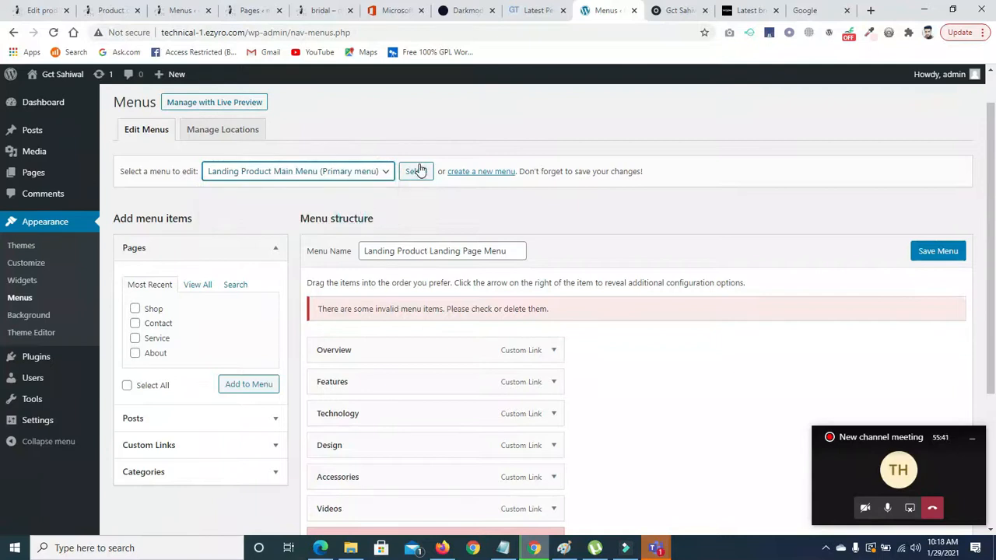
left_click(416, 171)
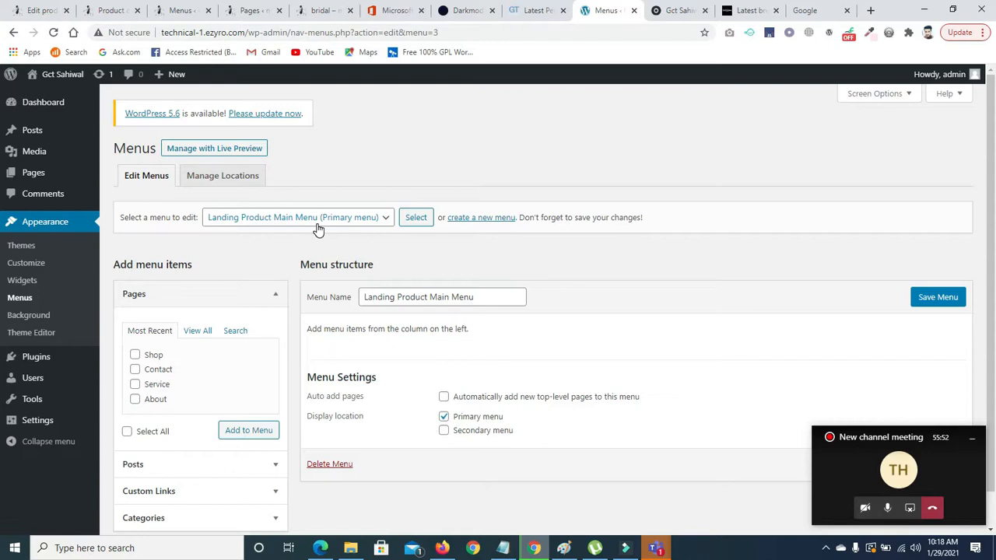
- Rename the primary menu as Main Menu and save it
left_click_drag(483, 296, 365, 296)
key("BackSpace")
key("Return")
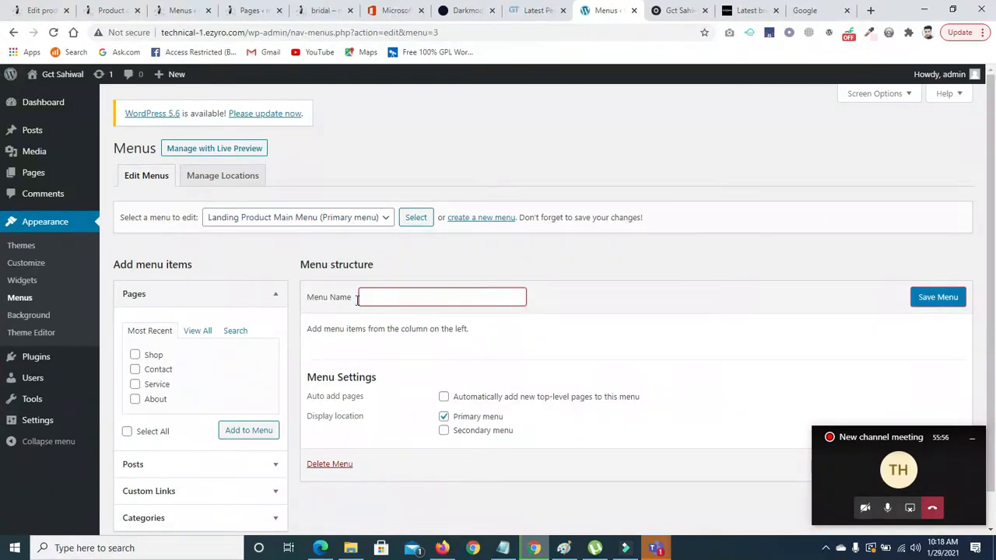
left_click(388, 222)
left_click(334, 256)
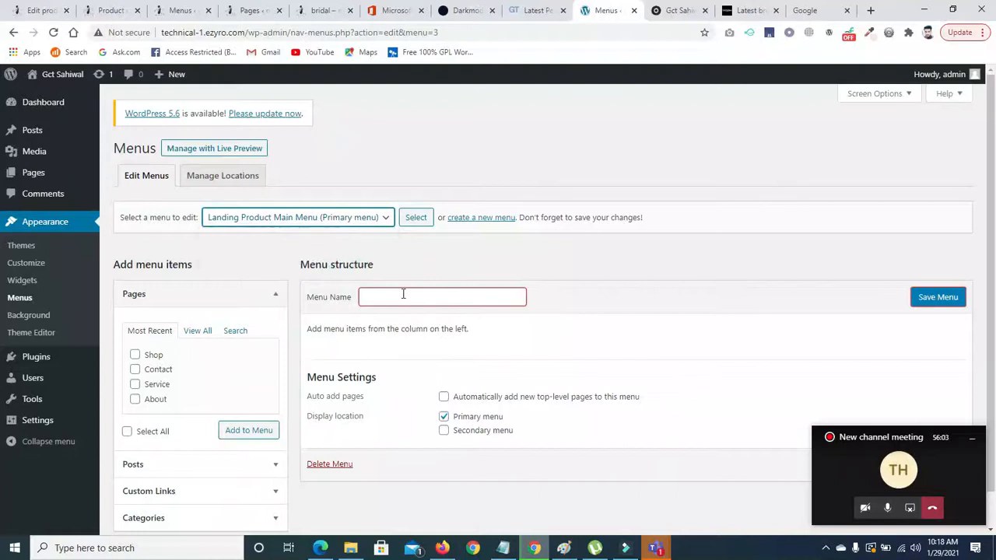
left_click(405, 296)
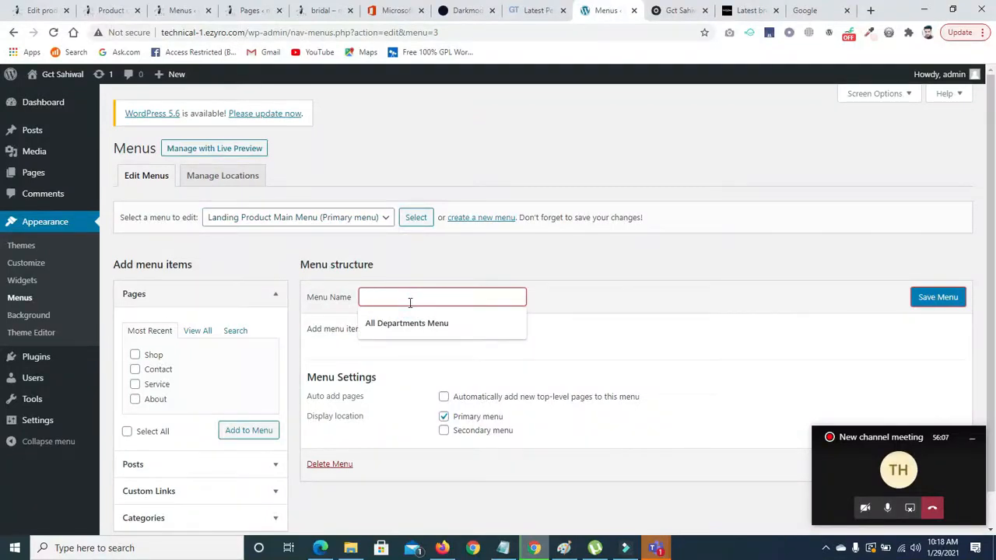
type("M")
key("BackSpace")
key("BackSpace")
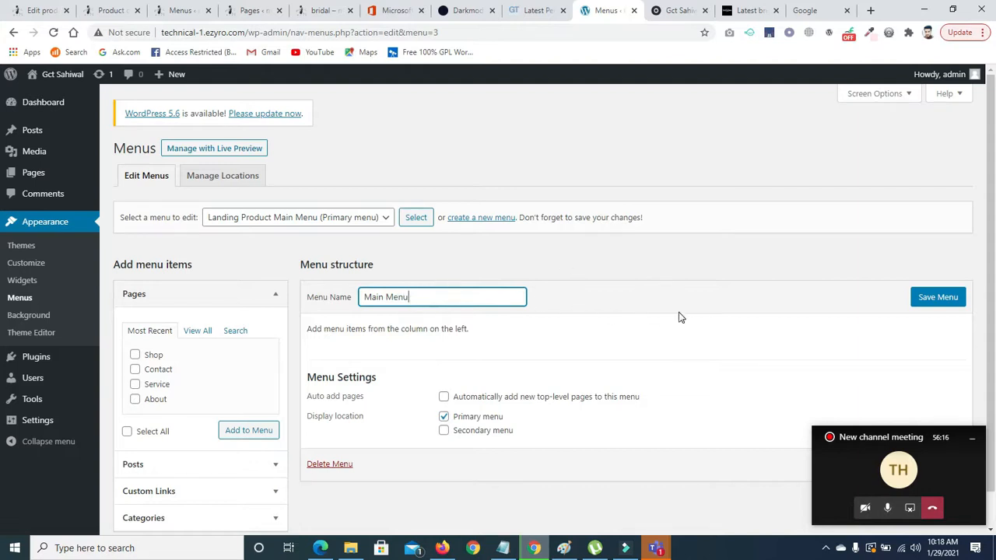
left_click(926, 305)
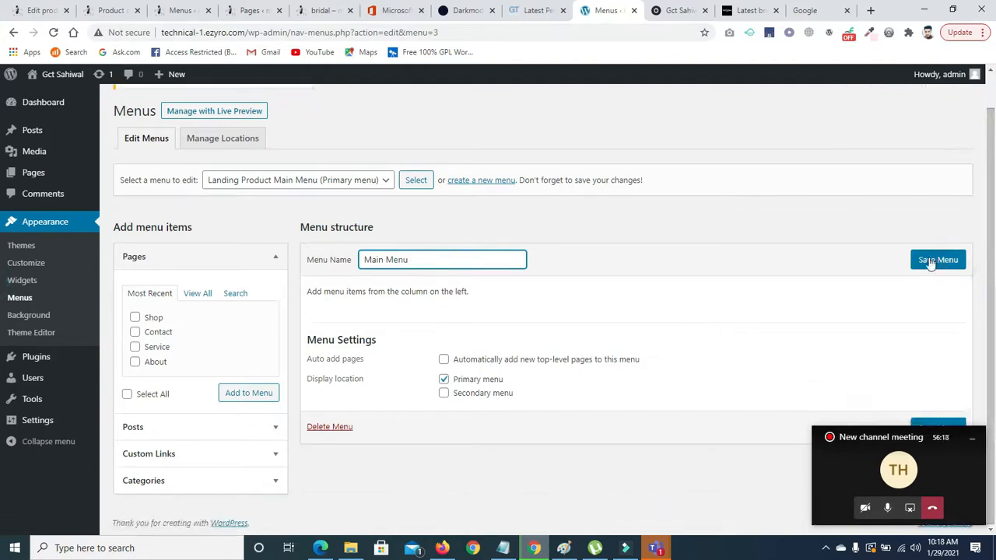
left_click(940, 265)
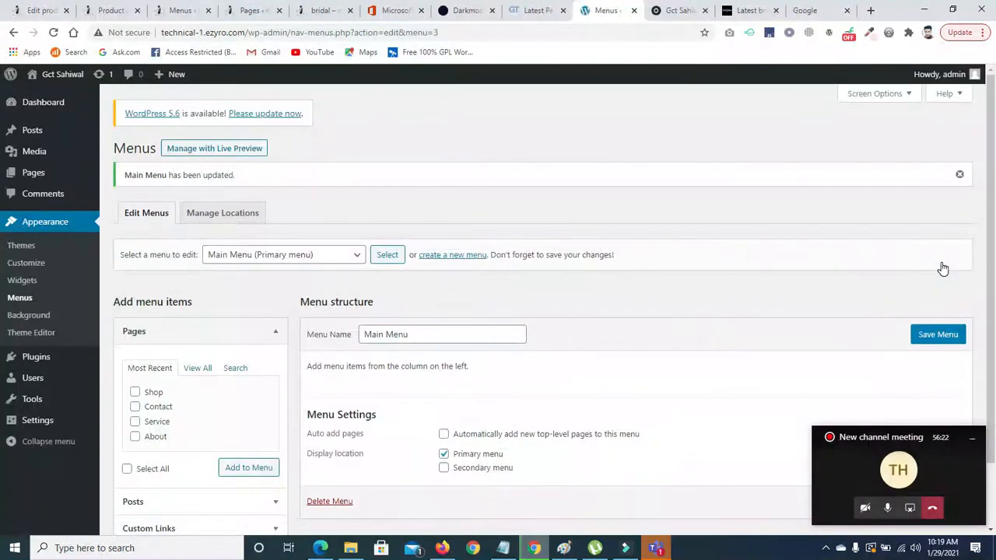
scroll(943, 268, "down", 2)
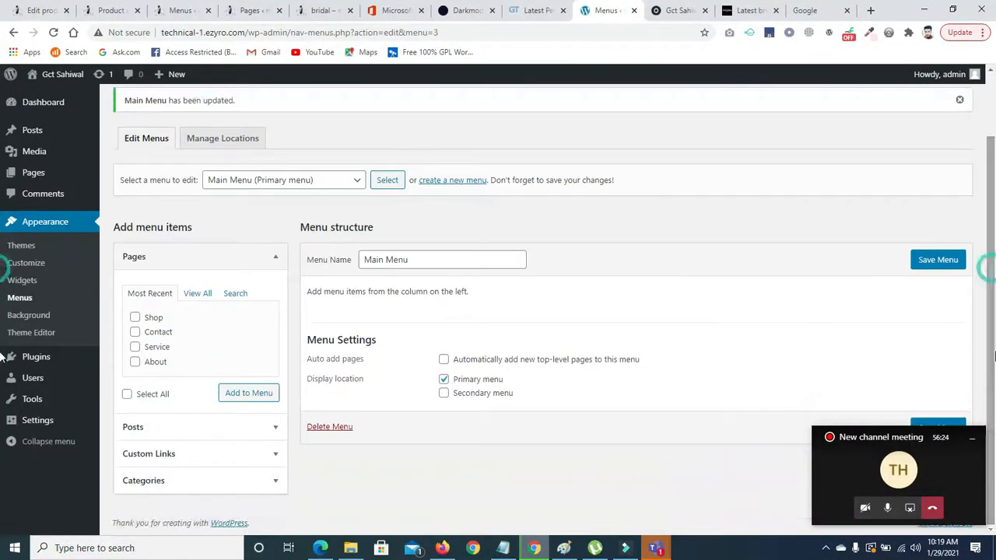
left_click(935, 268)
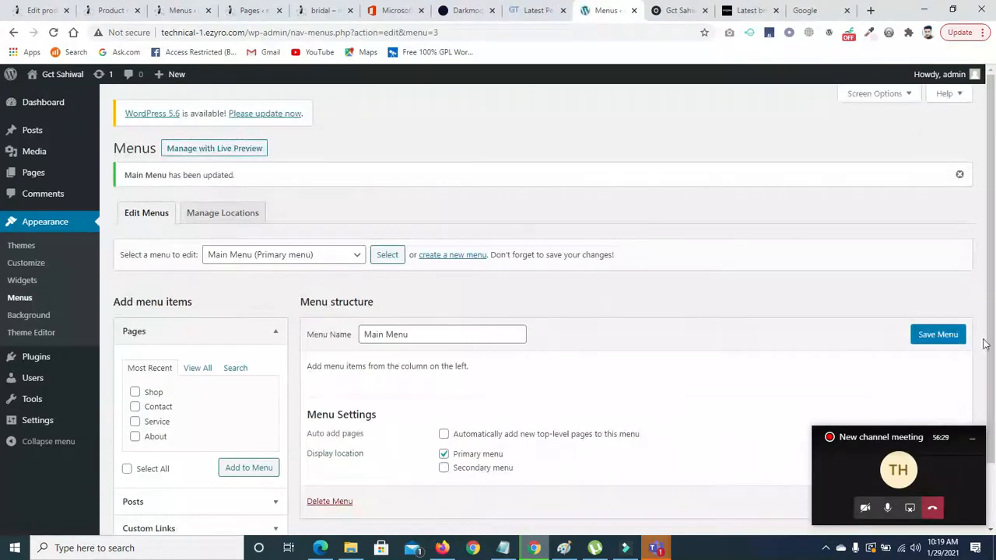
- Add all five pages, Home, About, Contact, Service and Shop, from the full page list to the Main Menu
scroll(984, 344, "down", 2)
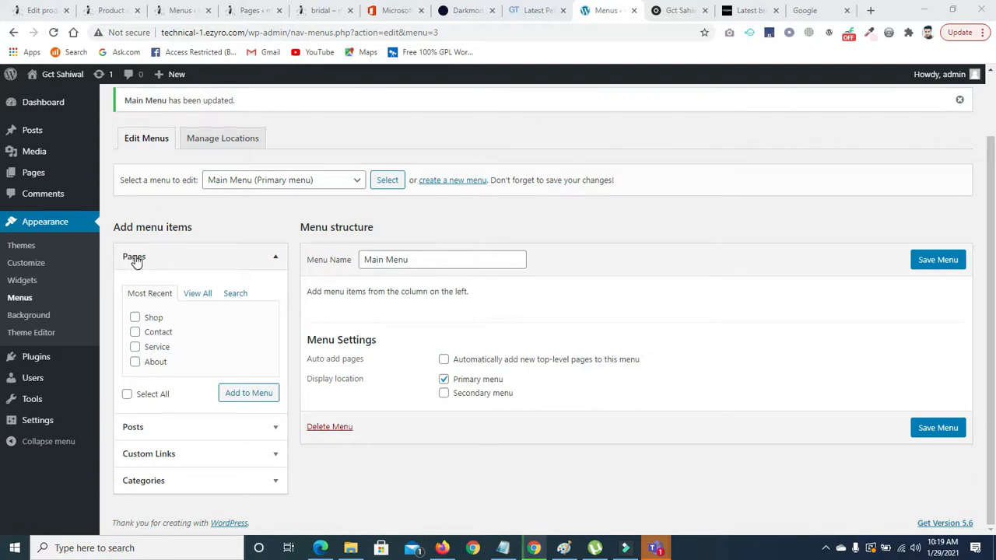
left_click(196, 298)
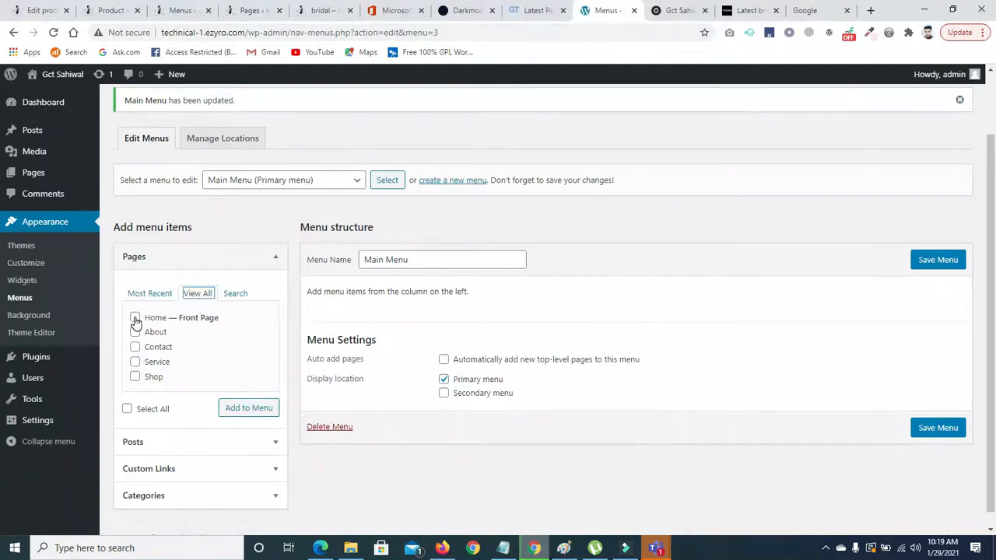
left_click(134, 374)
left_click(135, 348)
left_click(135, 361)
left_click(134, 373)
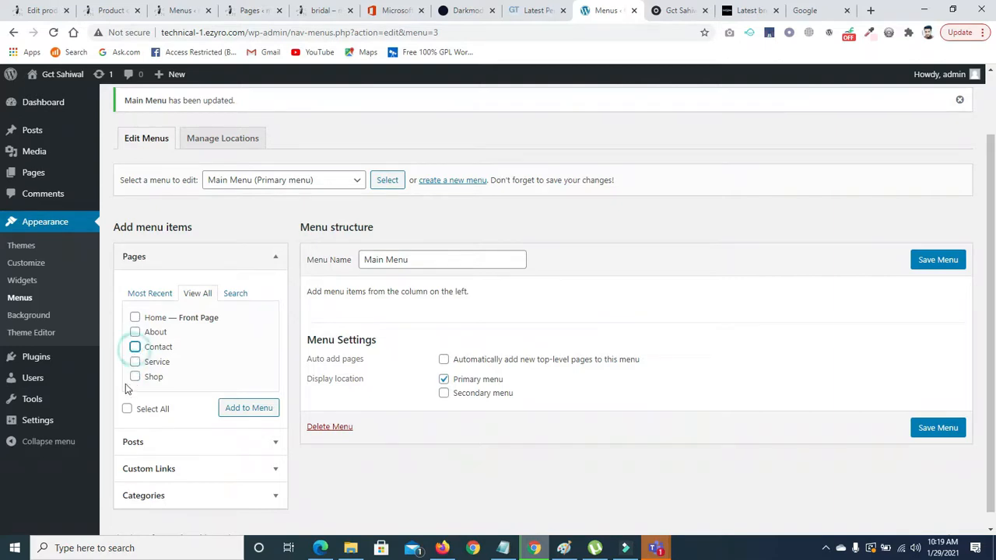
left_click(127, 408)
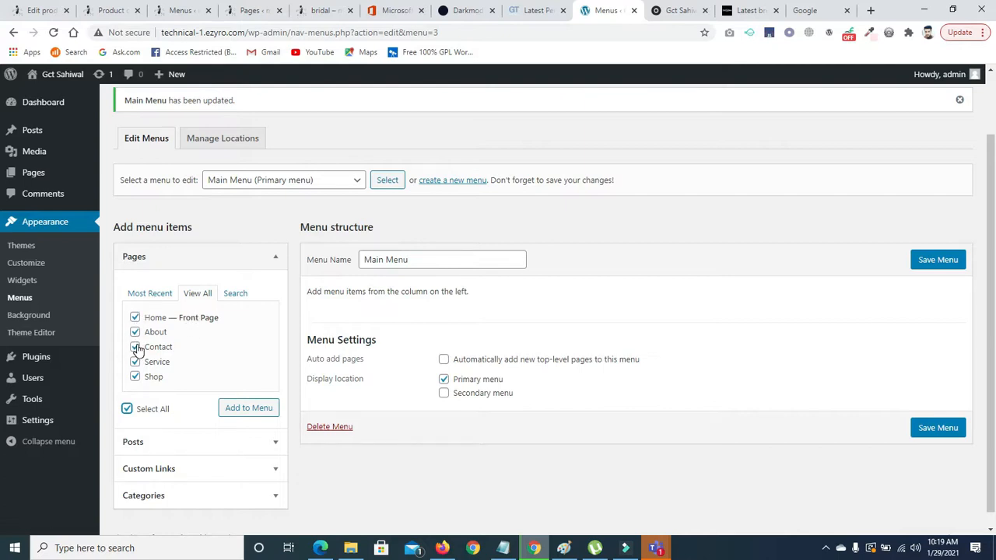
left_click(136, 376)
left_click(126, 409)
left_click(127, 409)
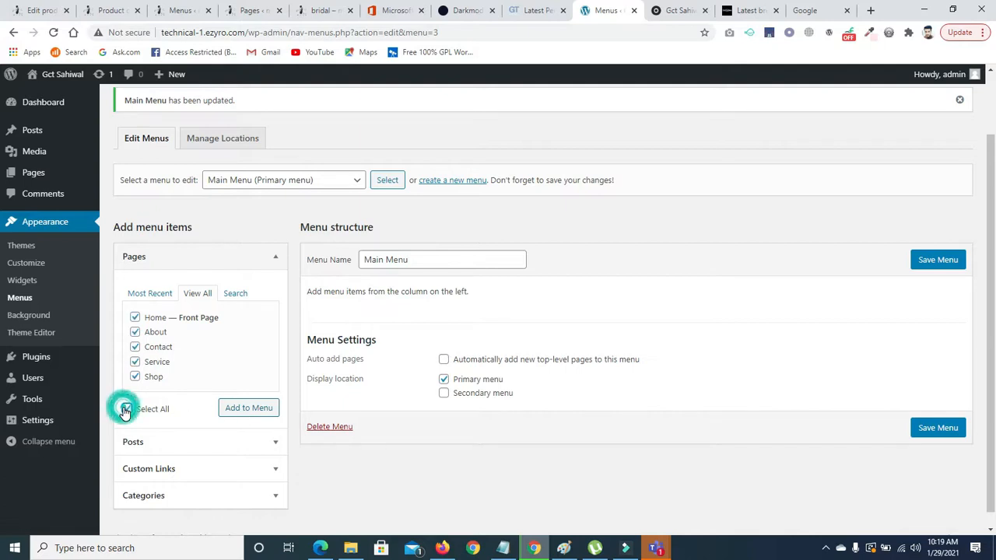
left_click(135, 346)
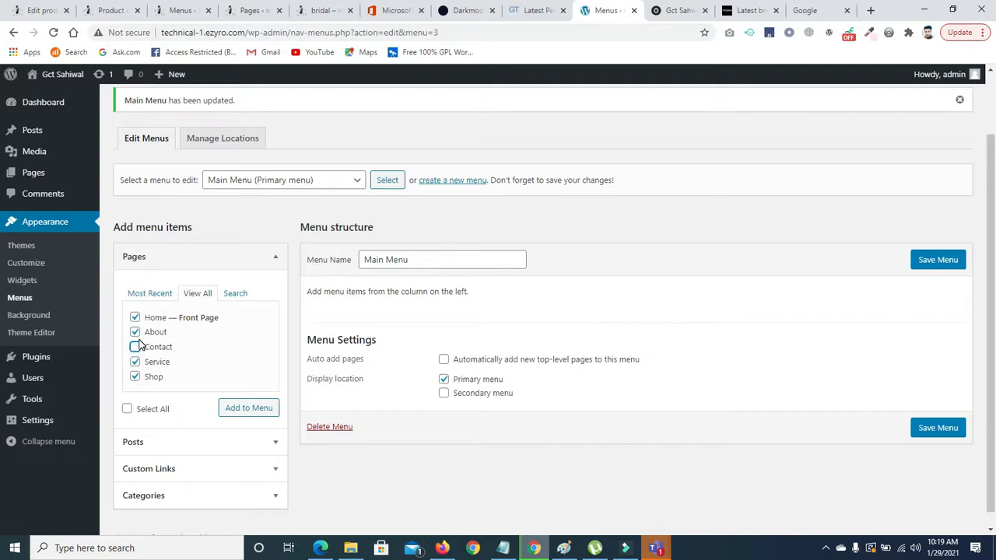
left_click(128, 409)
left_click(236, 413)
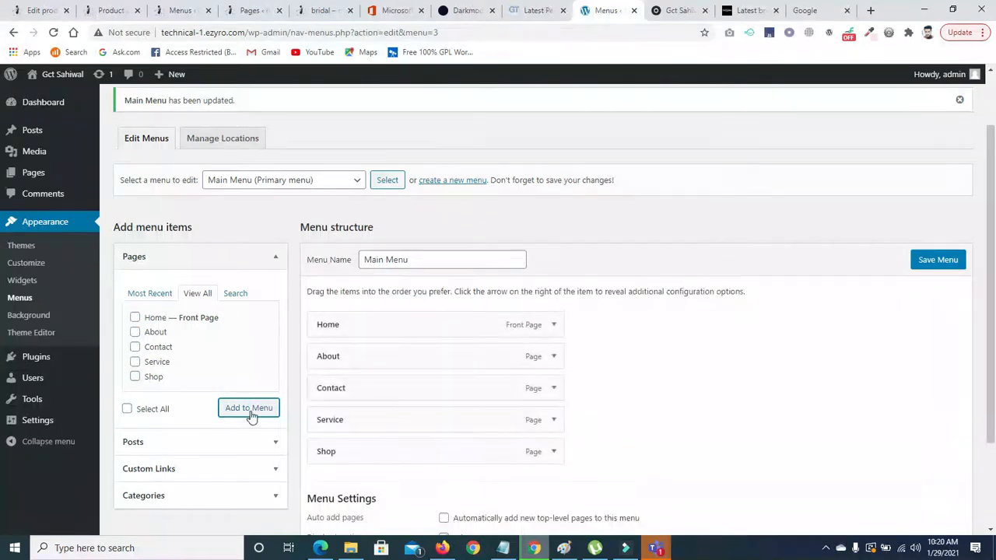
- Reorder the menu items to Home, About, Service, Shop, Contact and save the menu
scroll(947, 334, "down", 1)
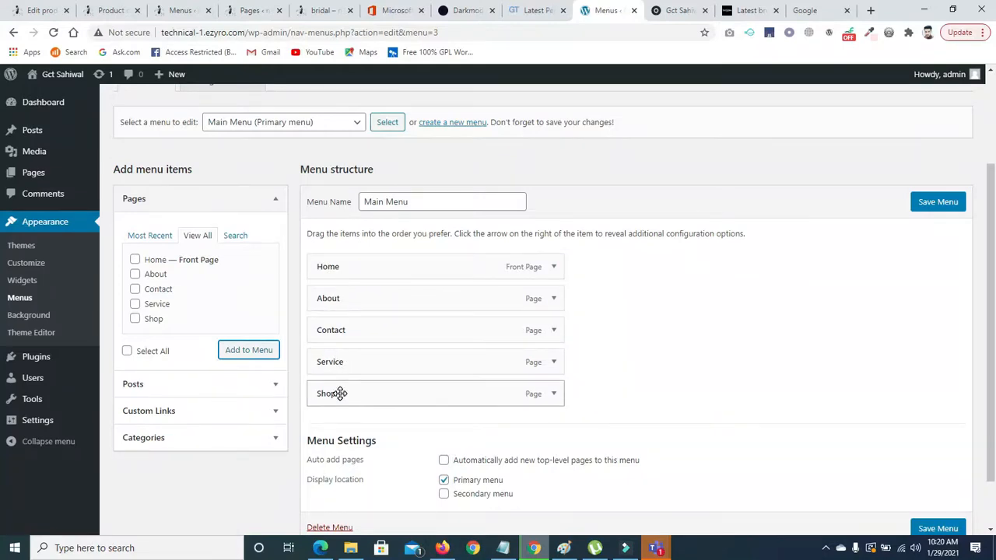
mouse_move(356, 393)
left_mouse_down()
mouse_move(353, 329)
mouse_move(355, 348)
mouse_move(368, 356)
mouse_move(341, 364)
mouse_move(340, 334)
mouse_move(345, 393)
left_mouse_up()
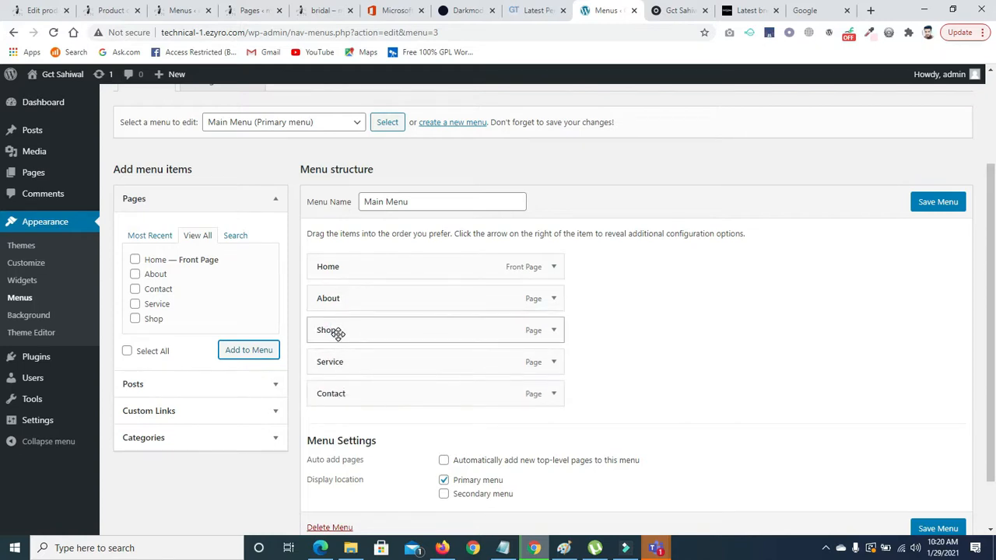
left_click_drag(339, 328, 339, 358)
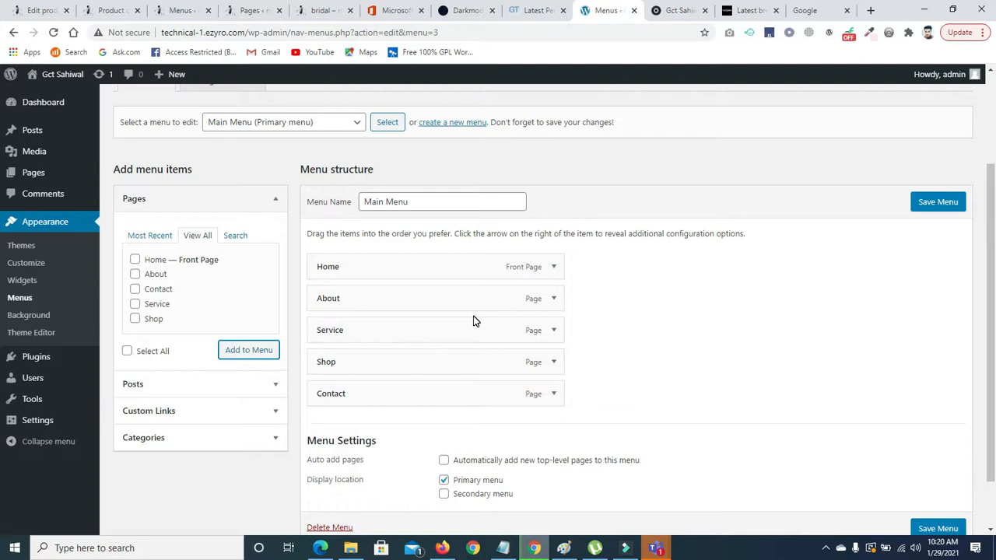
scroll(984, 242, "down", 1)
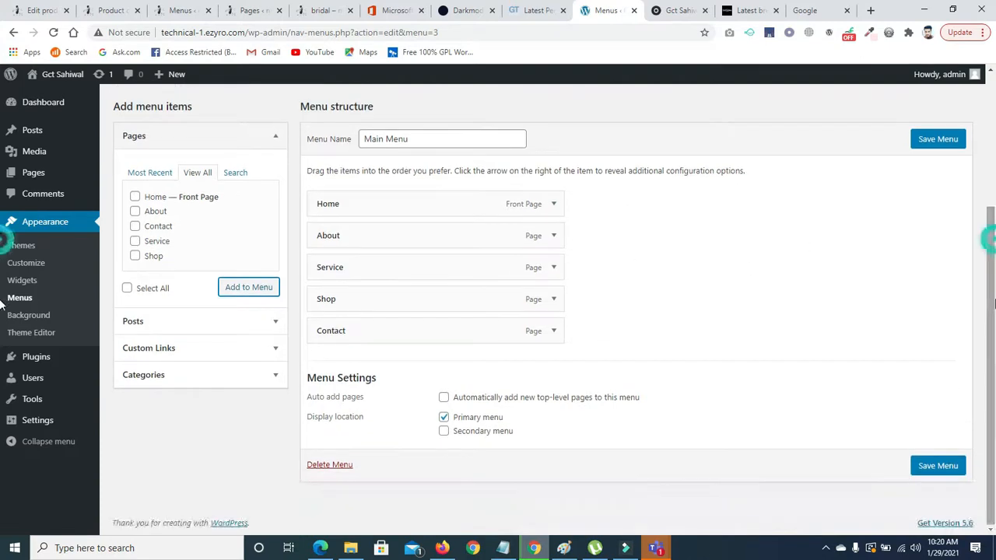
left_click(937, 467)
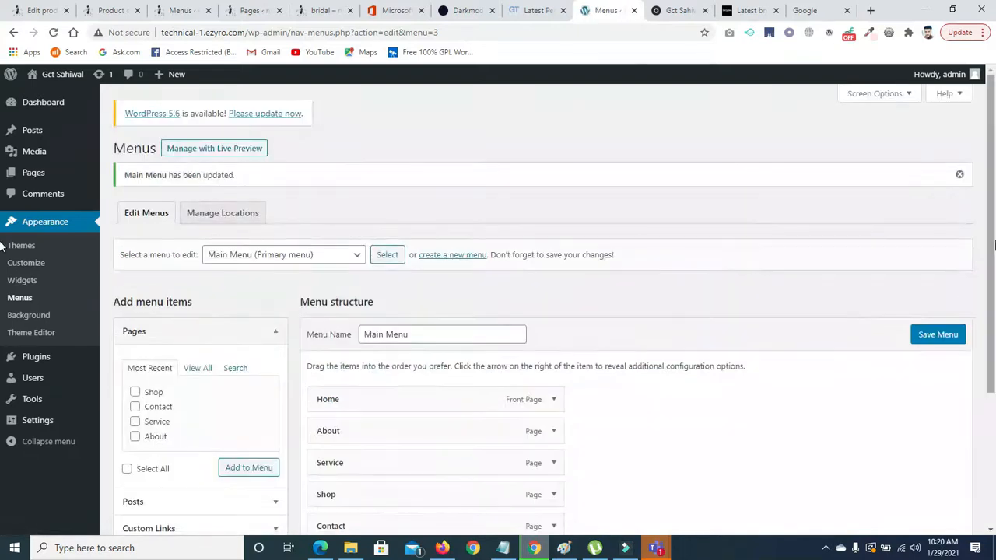
- Reload the live homepage and compare its navigation links with the saved Main Menu structure
left_click_drag(988, 241, 995, 317)
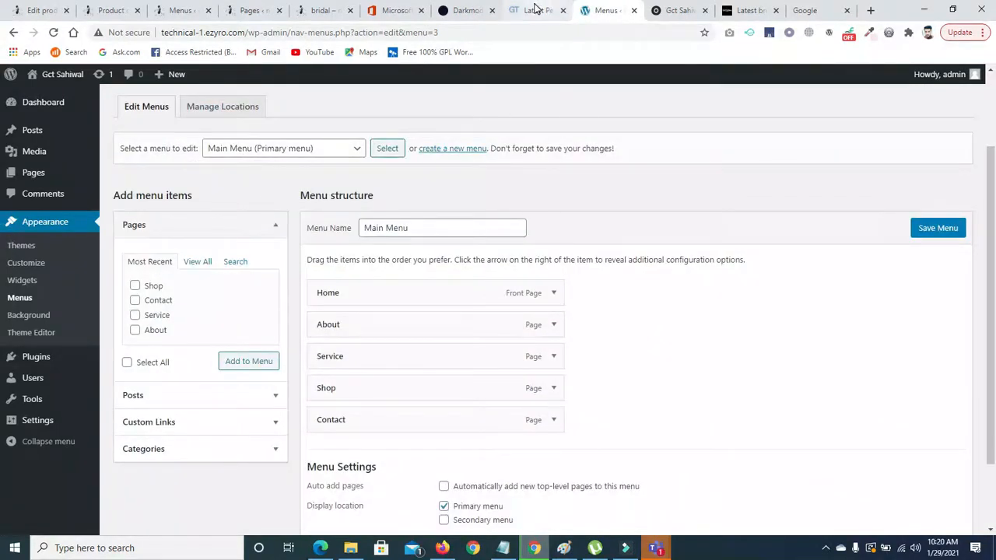
left_click(674, 11)
left_click(592, 29)
key("Return")
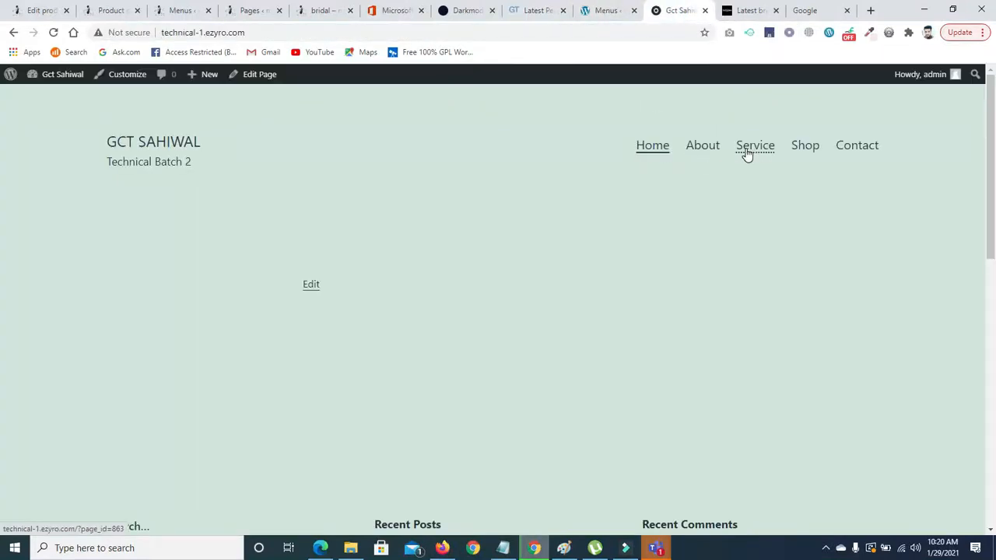
left_click(604, 11)
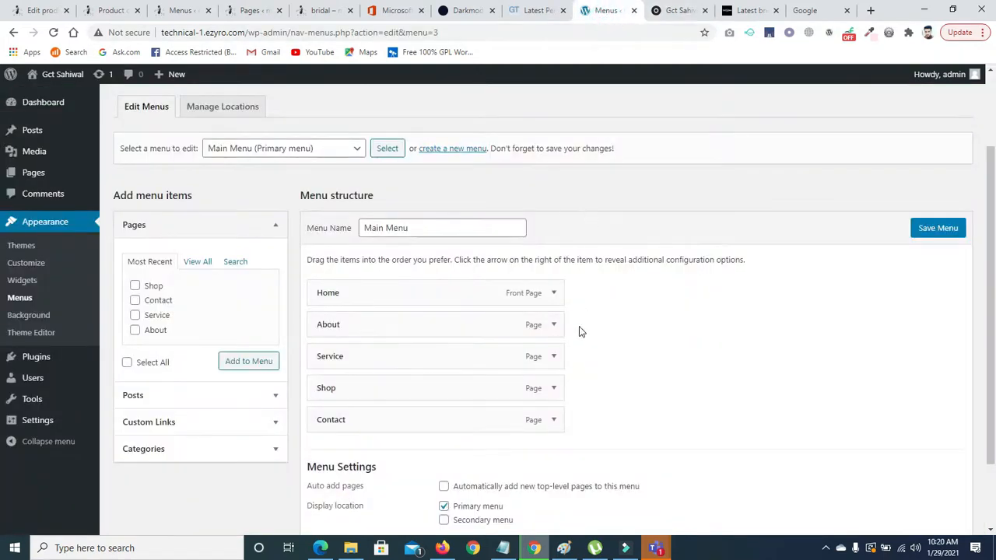
left_click(658, 14)
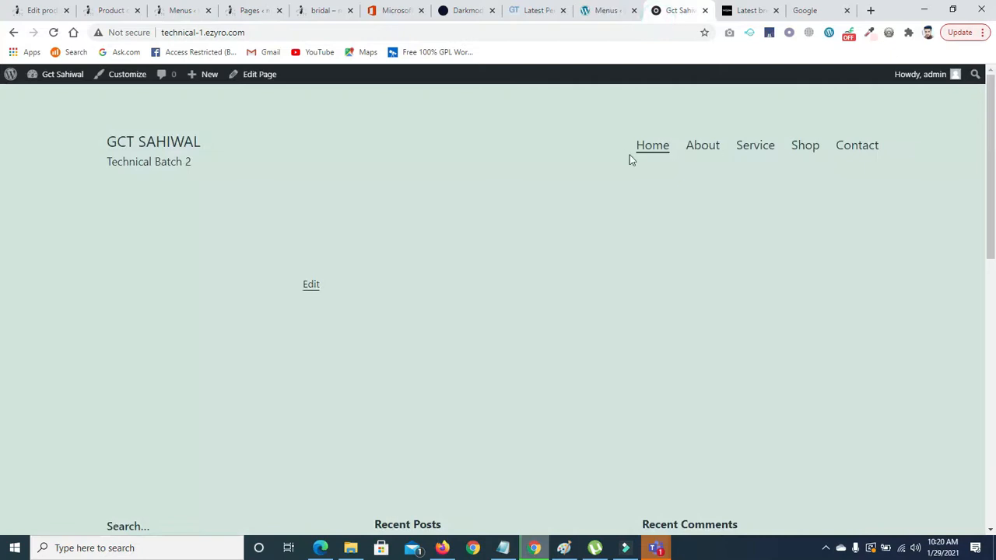
- Open the Contact page and the About page from the live site's navigation menu
left_click(861, 147)
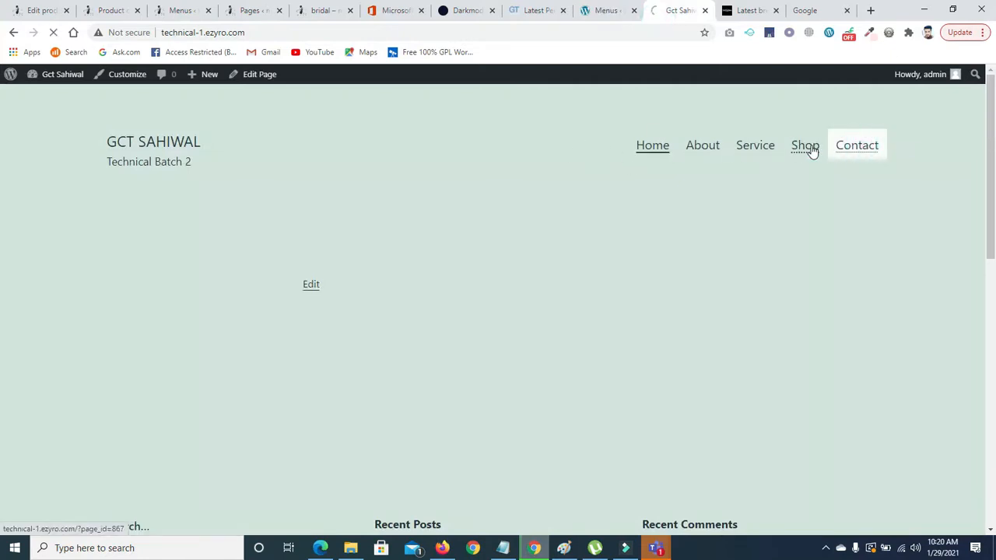
double_click(251, 33)
left_click(710, 148)
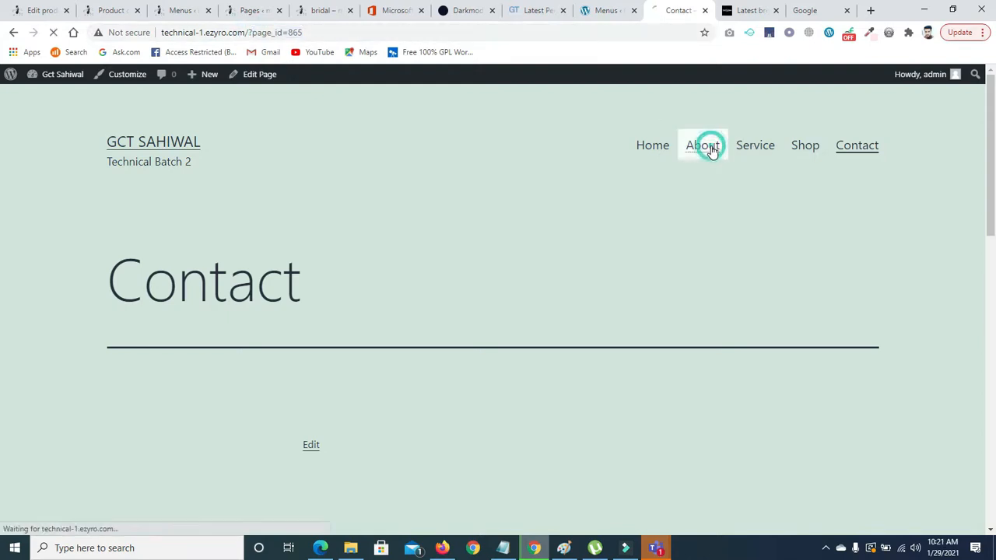
- Browse the Service, Shop, Contact, About and Home pages from the live site's navigation menu to check the links
left_click(740, 150)
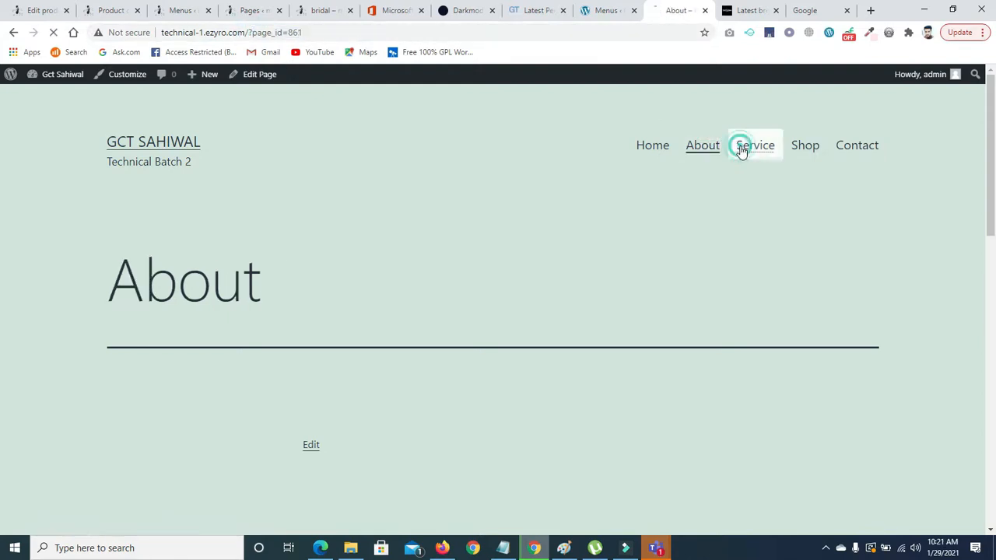
left_click(807, 148)
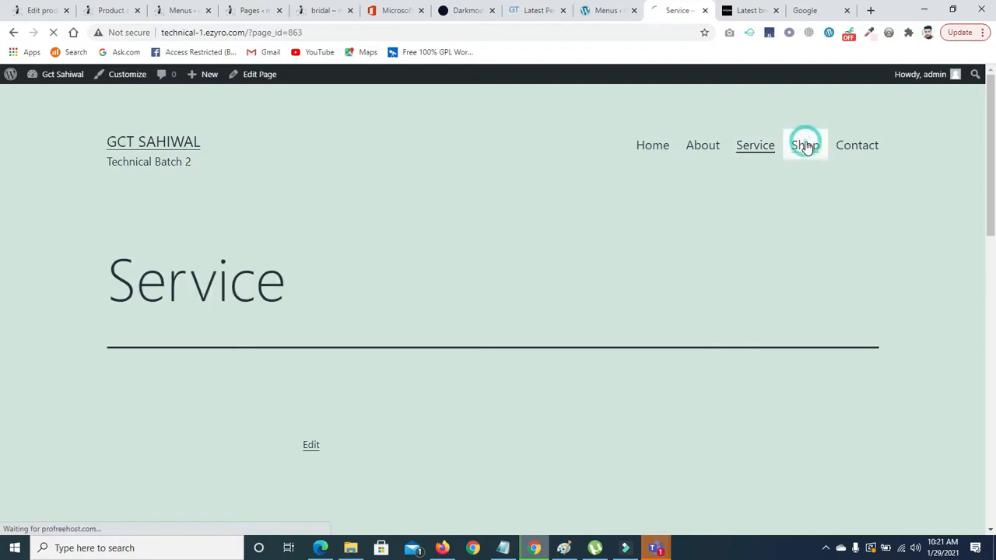
left_click(844, 148)
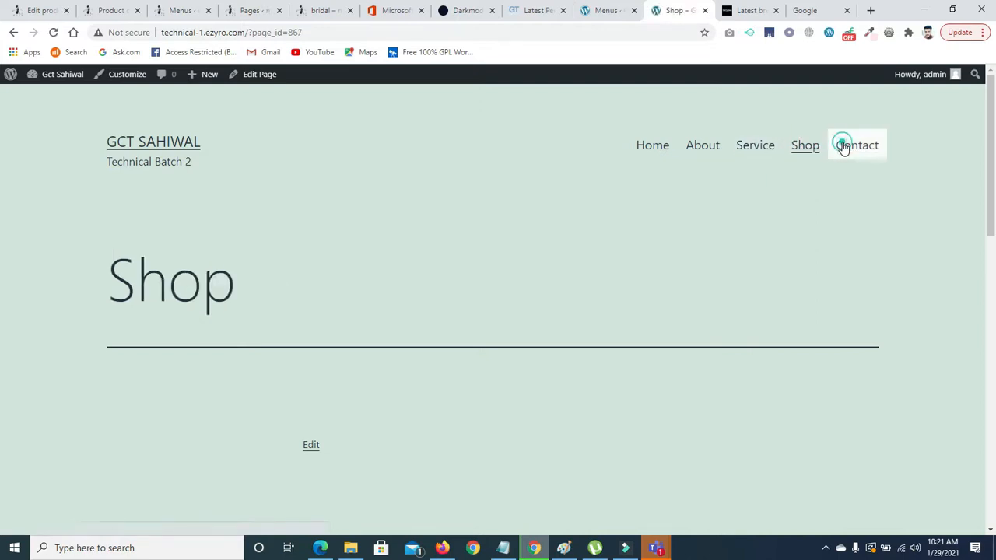
left_click(698, 156)
left_click(647, 148)
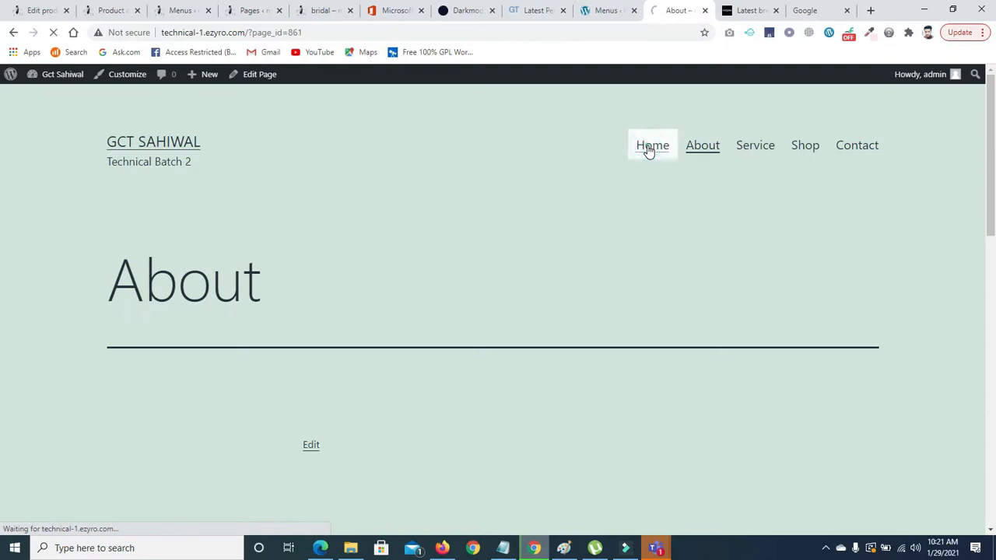
left_click(701, 153)
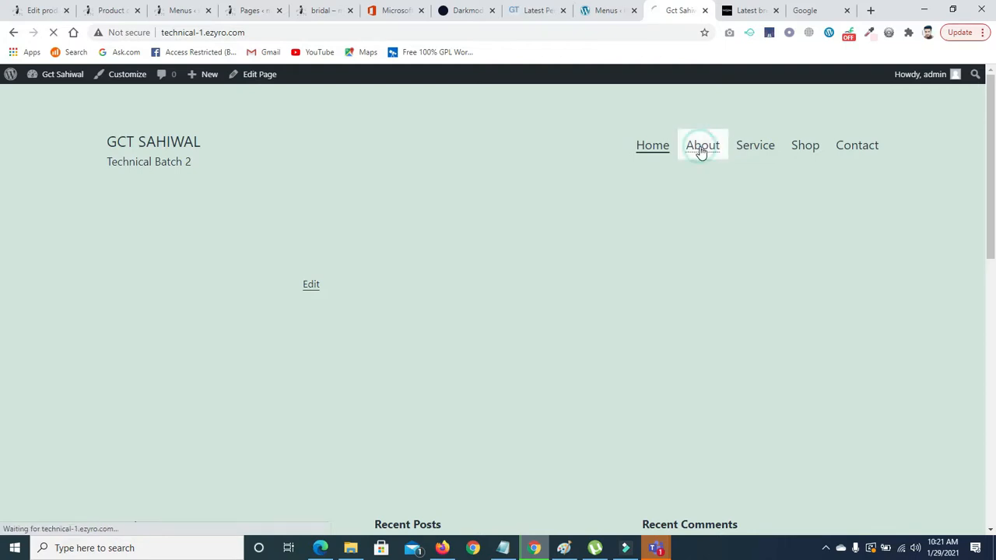
left_click(745, 148)
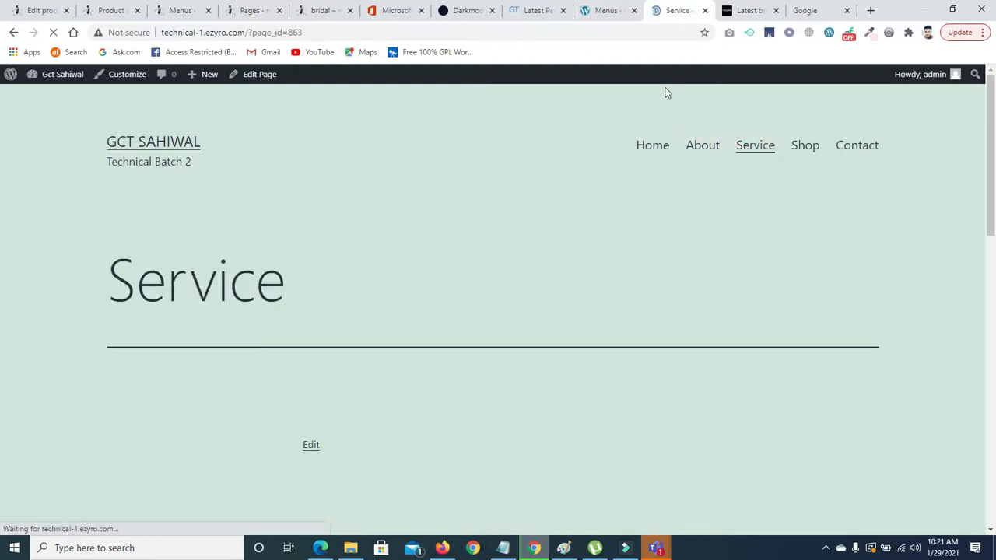
- Return to the menu editor, nest About under Home as a sub item, and save the Main Menu
left_click(594, 11)
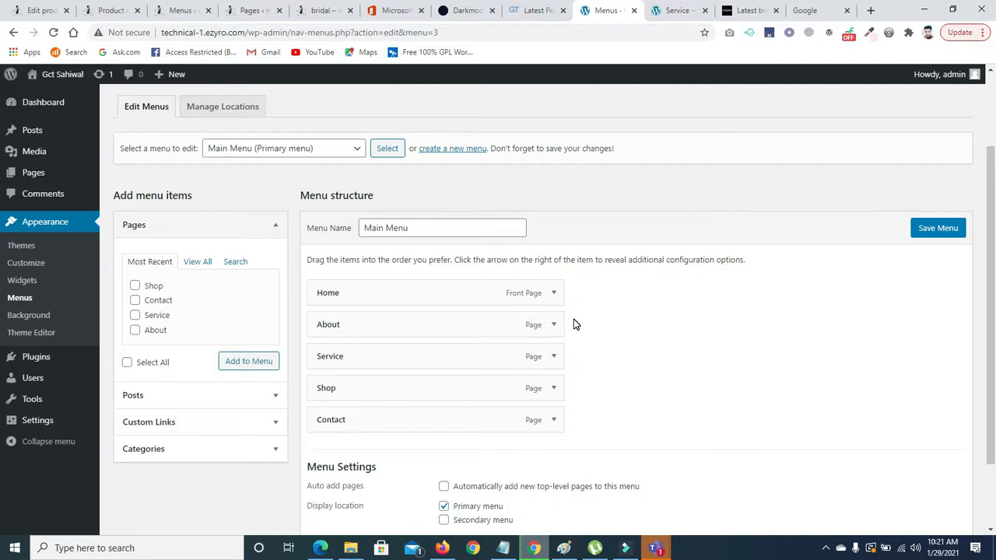
left_click_drag(322, 324, 340, 326)
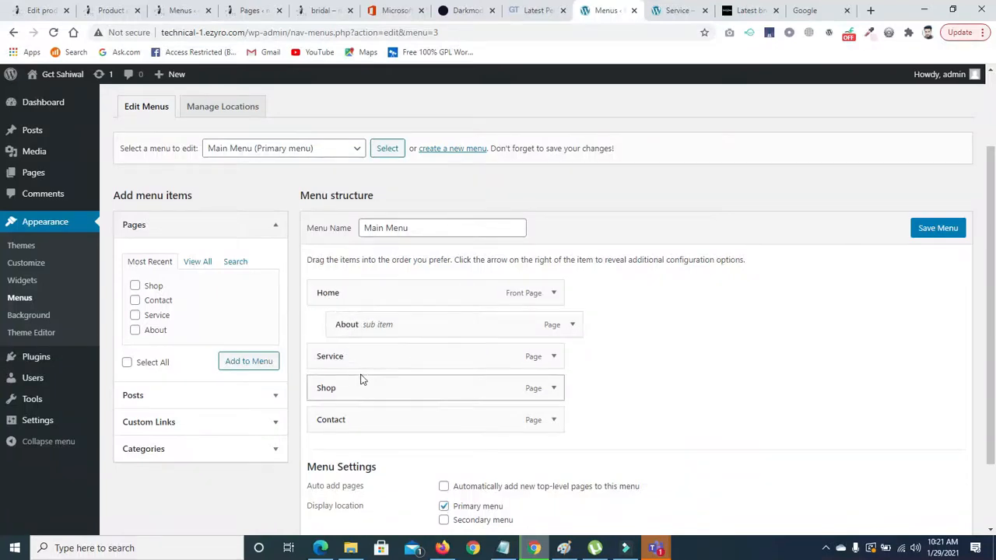
left_click_drag(351, 324, 335, 326)
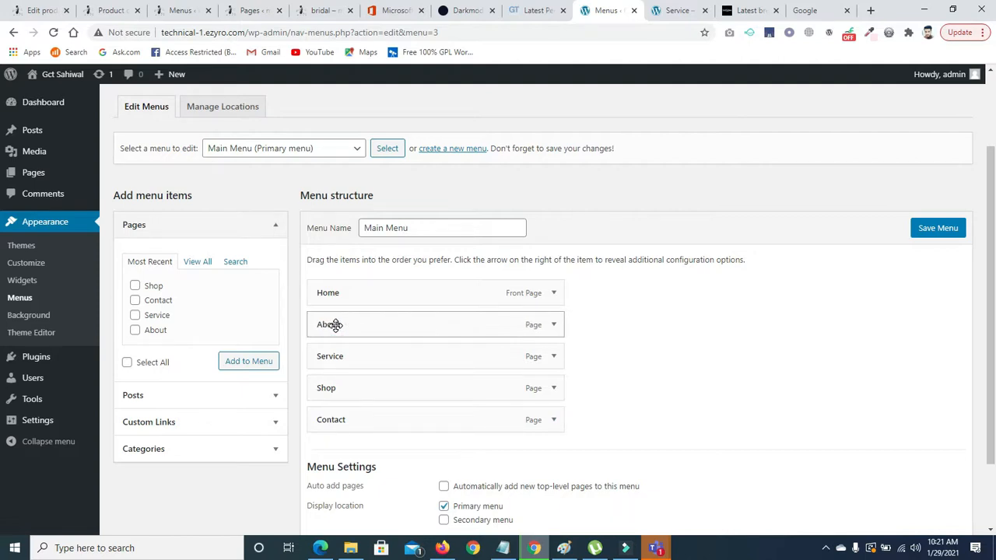
left_click_drag(994, 309, 995, 333)
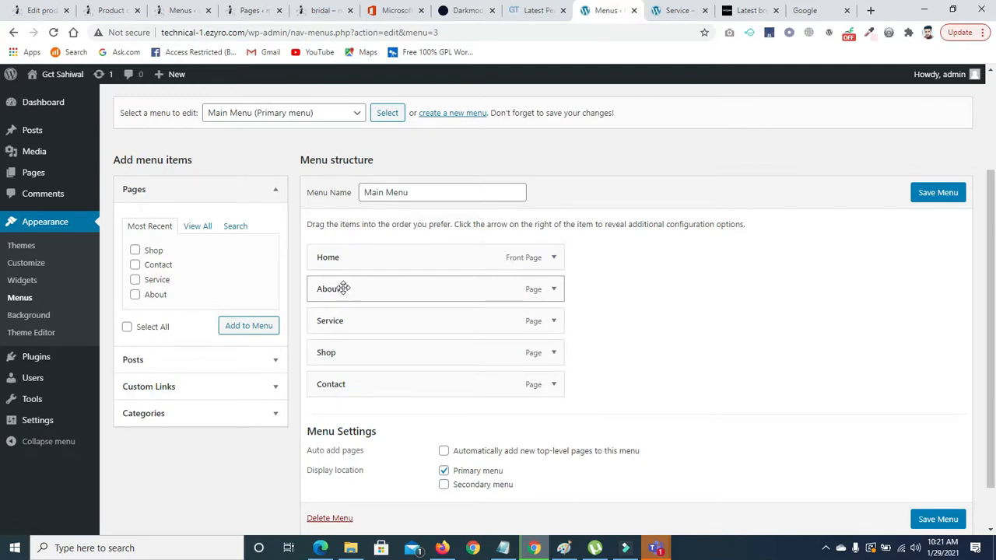
left_click_drag(341, 289, 364, 288)
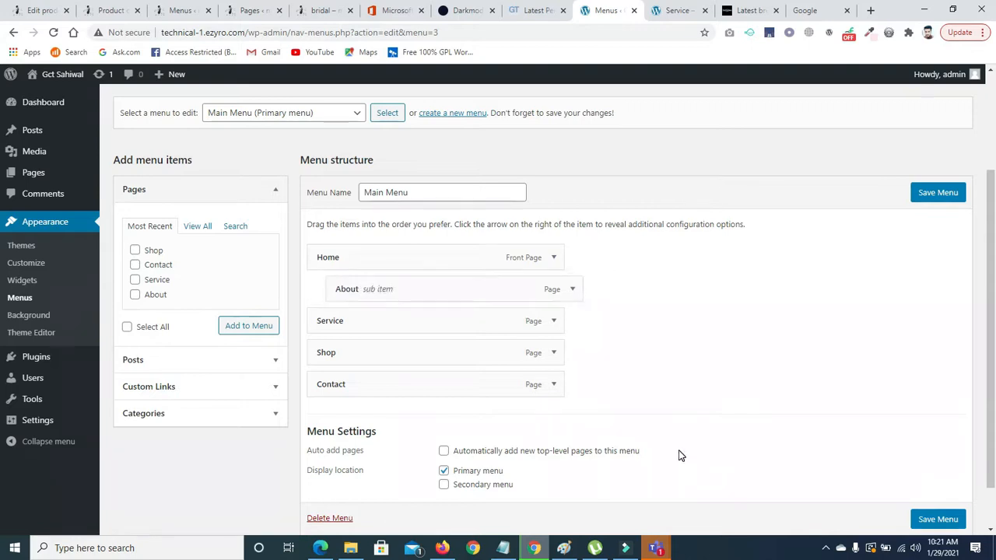
left_click(939, 519)
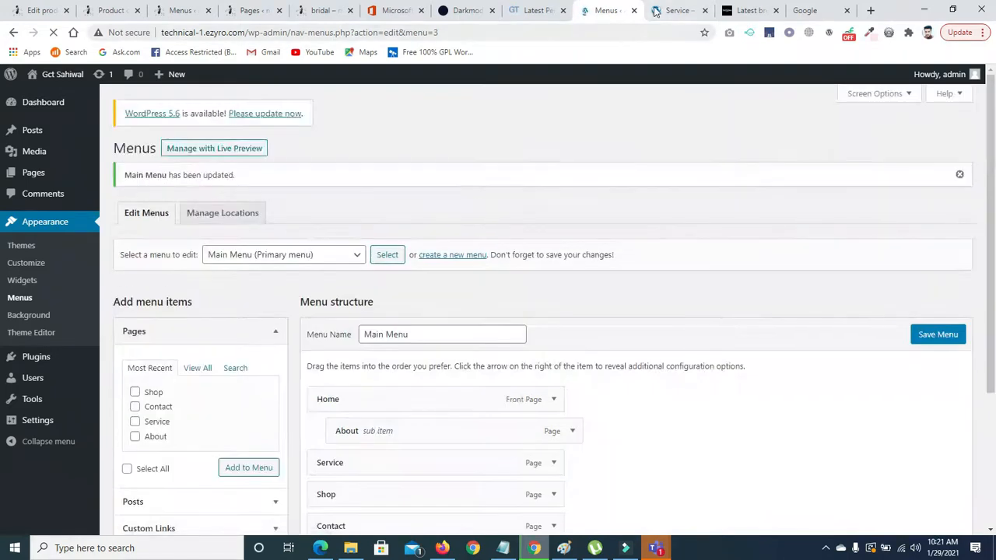
- Reload the live Service page and check how the nested About item is presented in the navigation
left_click(657, 11)
left_click(503, 31)
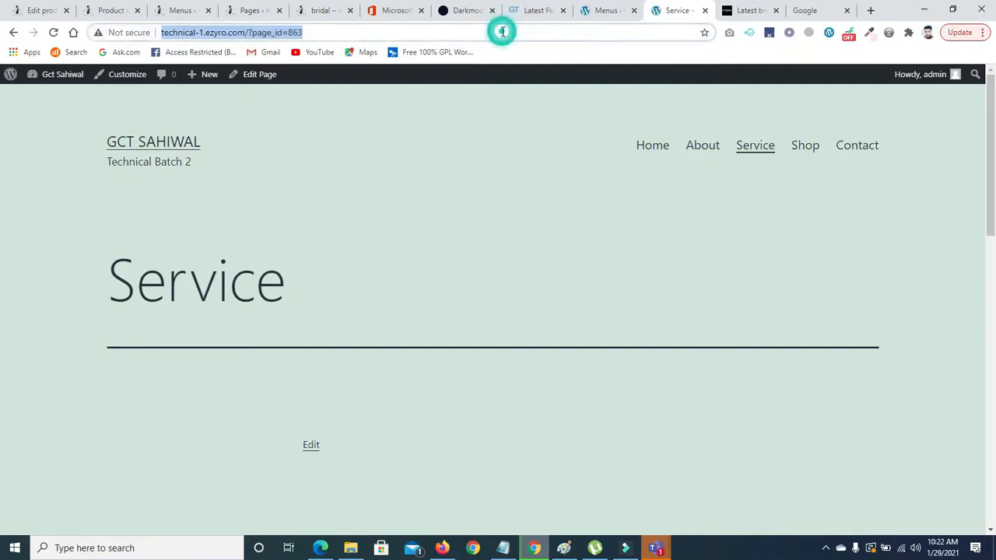
key("Return")
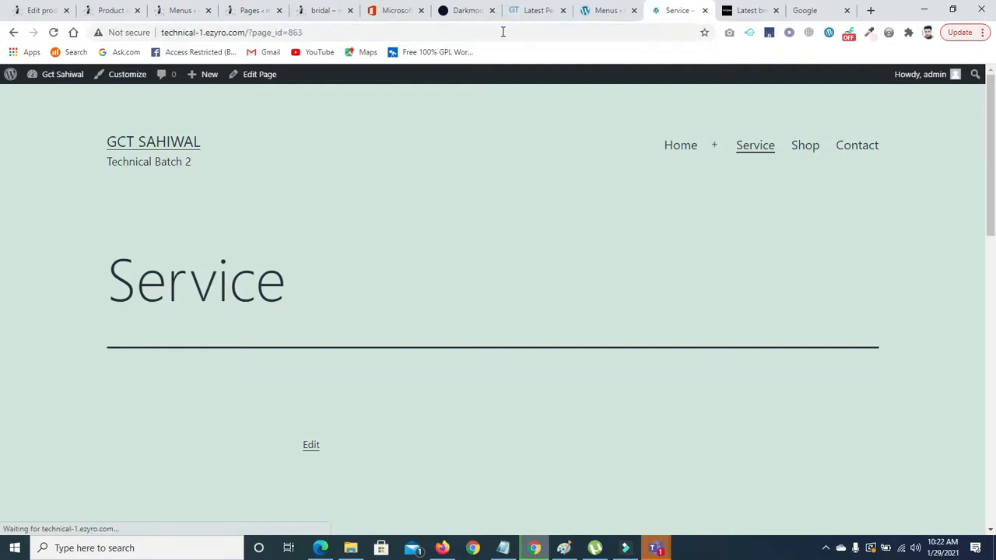
mouse_move(714, 152)
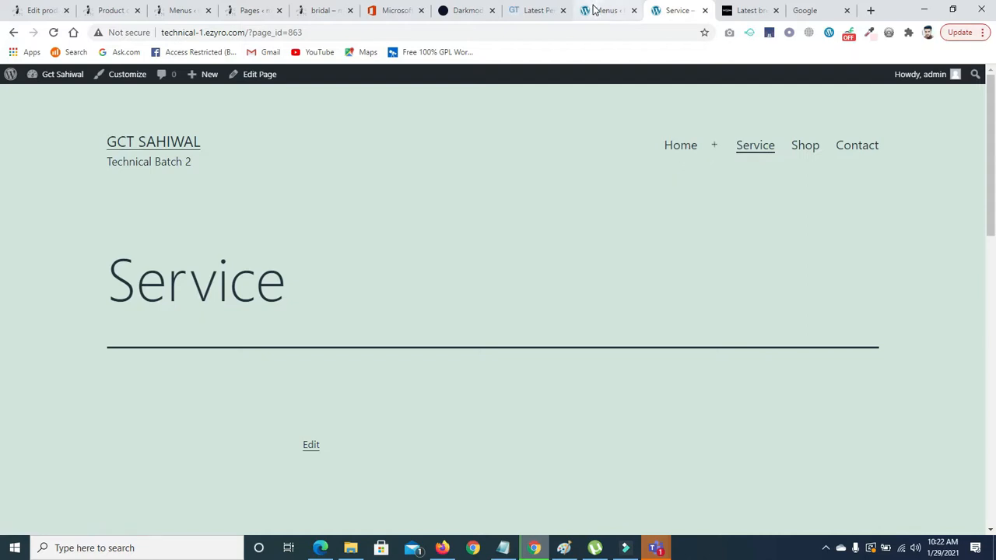
- Nest Service, Shop and Contact under Home as sub items alongside About and save the Main Menu
left_click(618, 10)
scroll(924, 301, "down", 1)
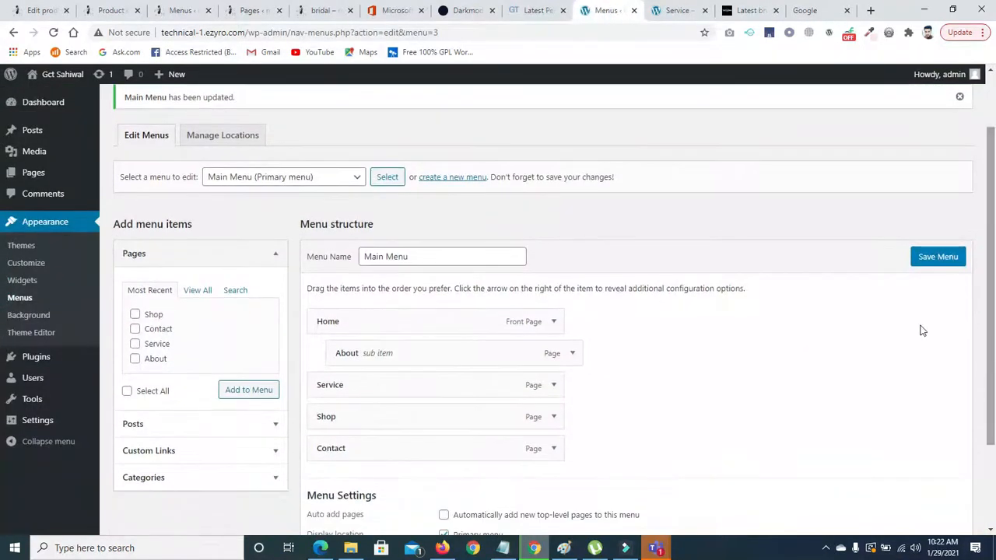
left_click_drag(334, 384, 356, 383)
left_click_drag(332, 421, 366, 442)
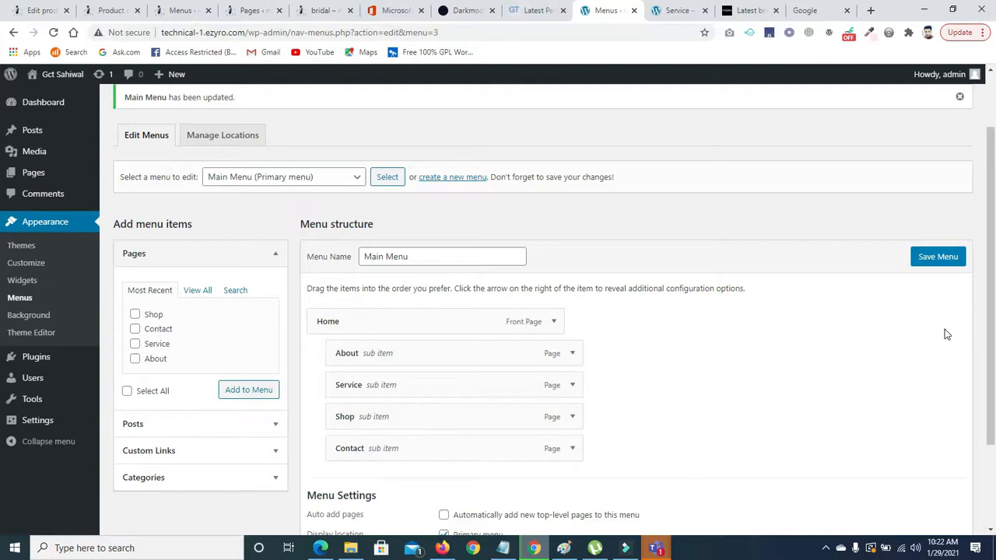
scroll(945, 334, "down", 1)
left_click(944, 523)
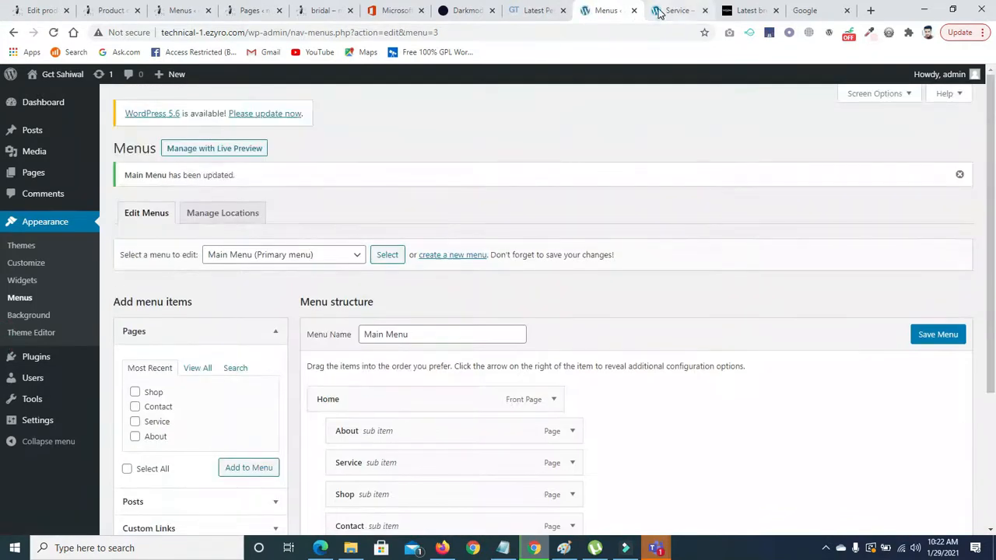
- Reload the live Service page, open the site's homepage at technical-1.ezyro.com, and reveal the submenu under Home
left_click(657, 13)
left_click(627, 27)
key("Return")
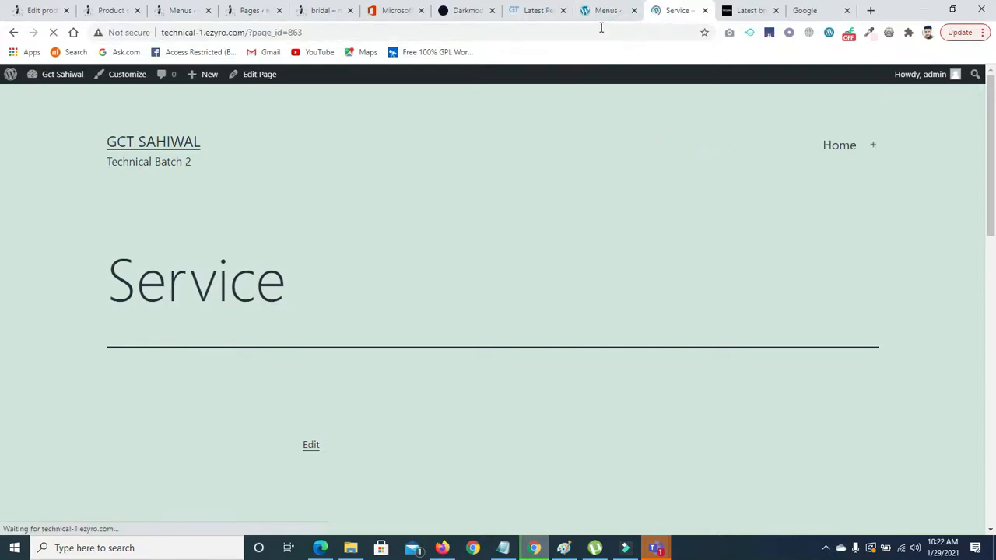
left_click_drag(247, 33, 371, 42)
key("BackSpace")
key("Return")
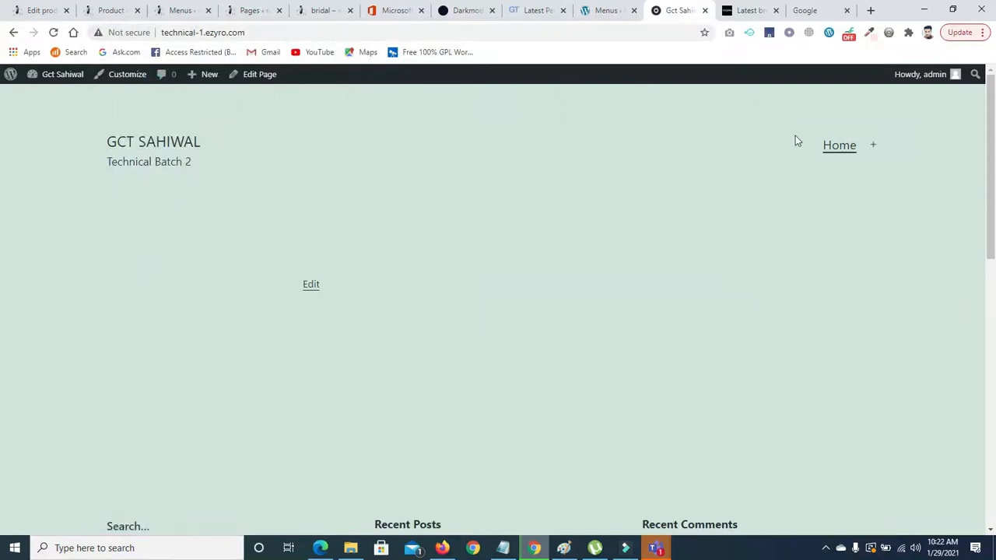
mouse_move(836, 145)
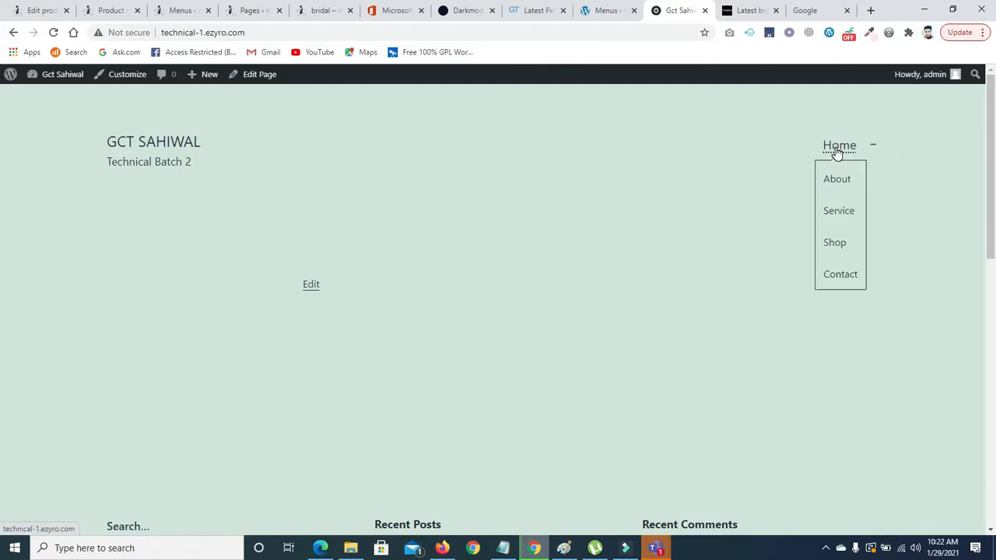
- Move About, Service, Shop and Contact back to the top level of the Main Menu and save the menu
left_click(607, 10)
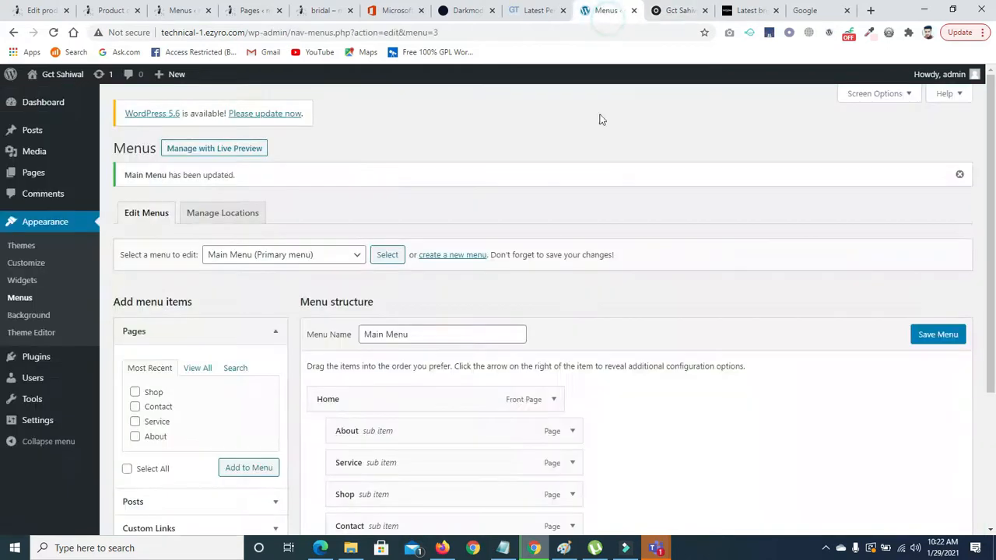
scroll(778, 233, "down", 2)
left_click_drag(435, 321, 411, 330)
left_click_drag(413, 422, 389, 425)
left_click_drag(399, 385, 379, 389)
mouse_move(421, 355)
left_mouse_down()
mouse_move(393, 356)
mouse_move(403, 356)
left_mouse_up()
left_click_drag(413, 320, 398, 322)
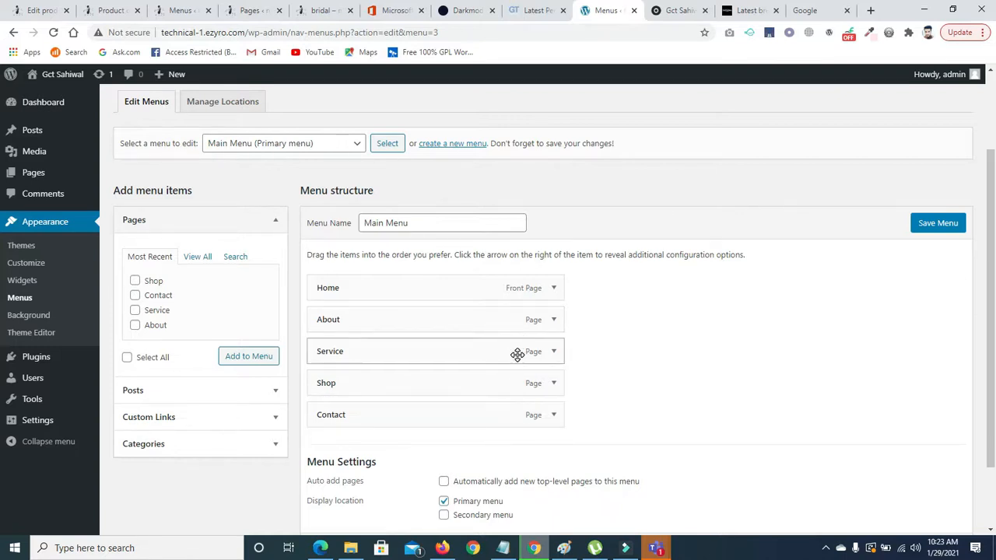
scroll(918, 439, "down", 2)
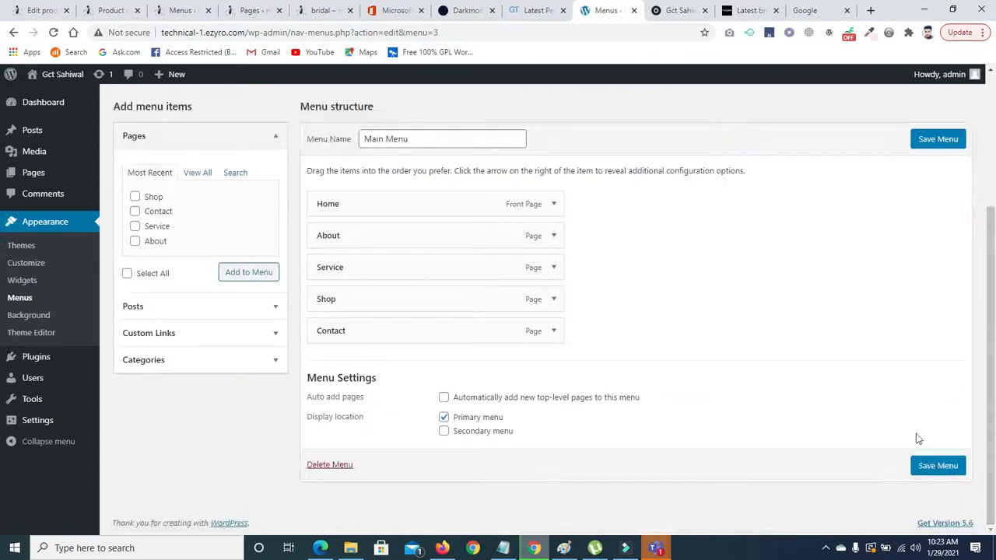
left_click(921, 467)
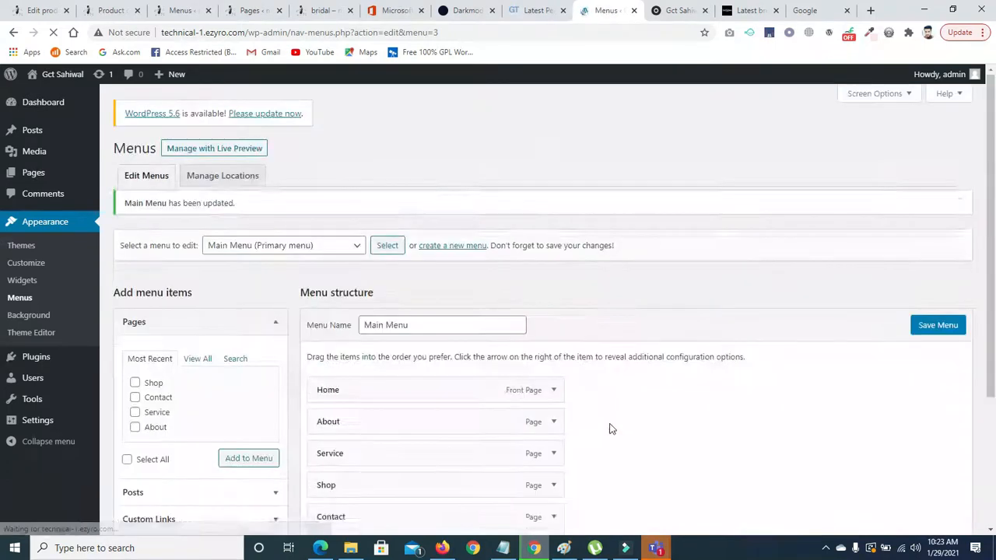
scroll(869, 307, "down", 3)
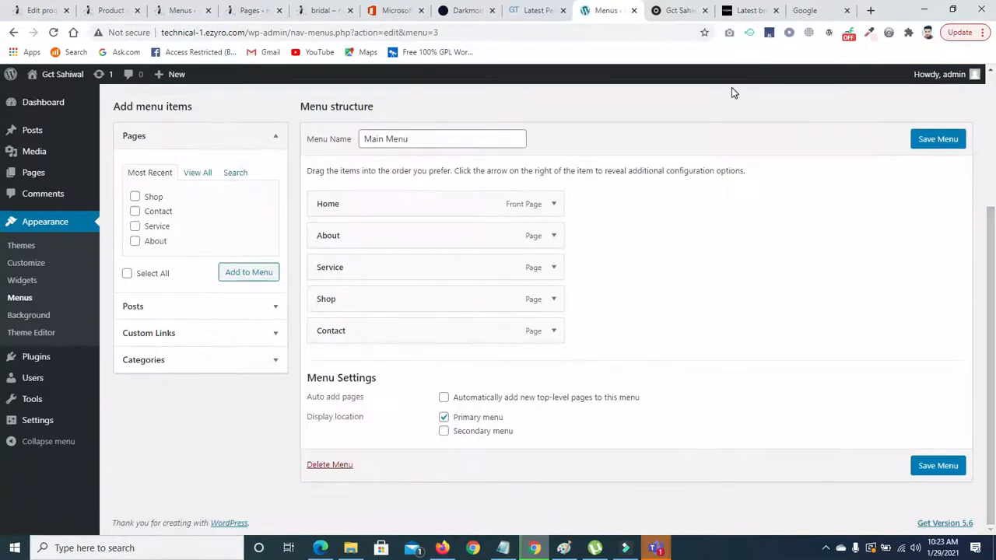
- Reload the live homepage to check the top-level navigation links, and return to the menu editor
left_click(674, 21)
left_click(641, 30)
key("Return")
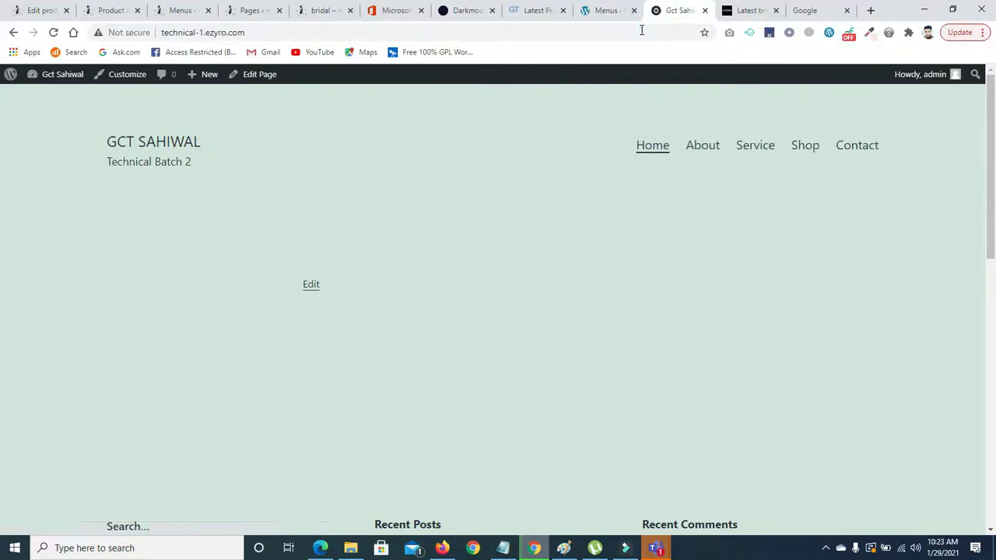
left_click(603, 11)
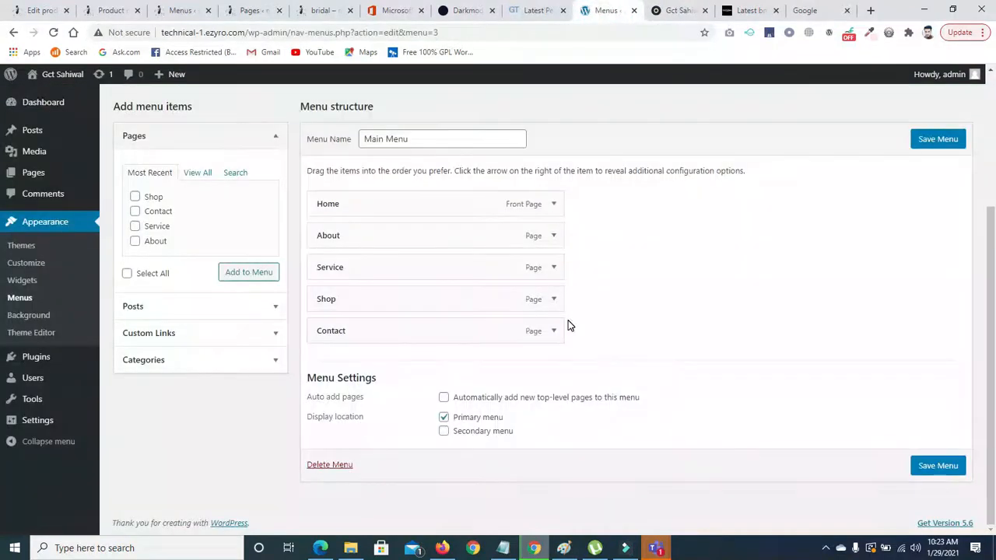